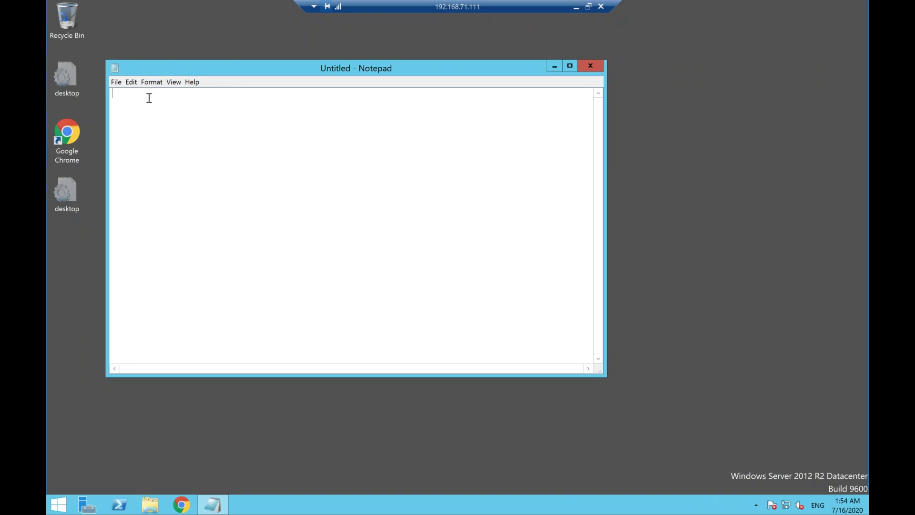
Step: Type the line '1) Vmware vSphere 6.0 and above Virtualization platform'
{"action": "type", "text": "1) Vmware vSphere 6.0 ad a"}
{"action": "key", "text": "BackSpace"}
{"action": "key", "text": "BackSpace"}
{"action": "key", "text": "BackSpace"}
{"action": "type", "text": "d"}
{"action": "key", "text": "BackSpace"}
{"action": "type", "text": "nd above "}
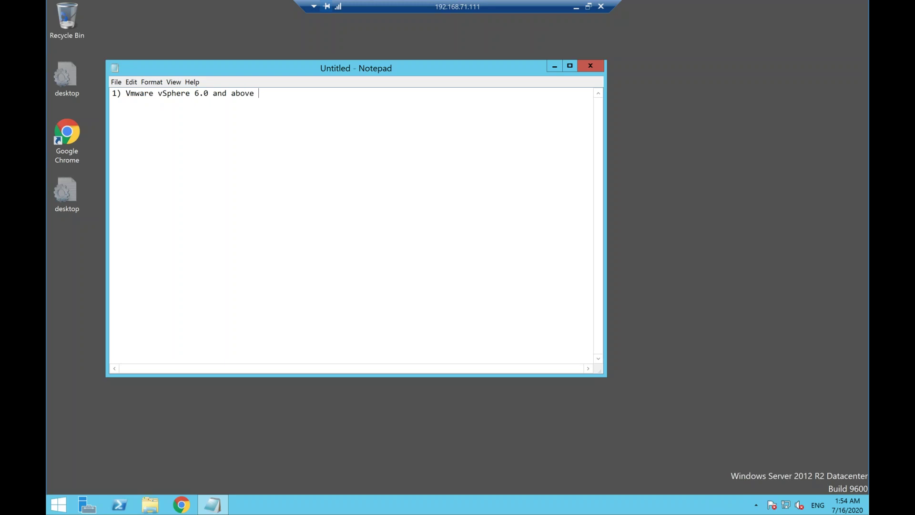
{"action": "type", "text": "Virtualization platform"}
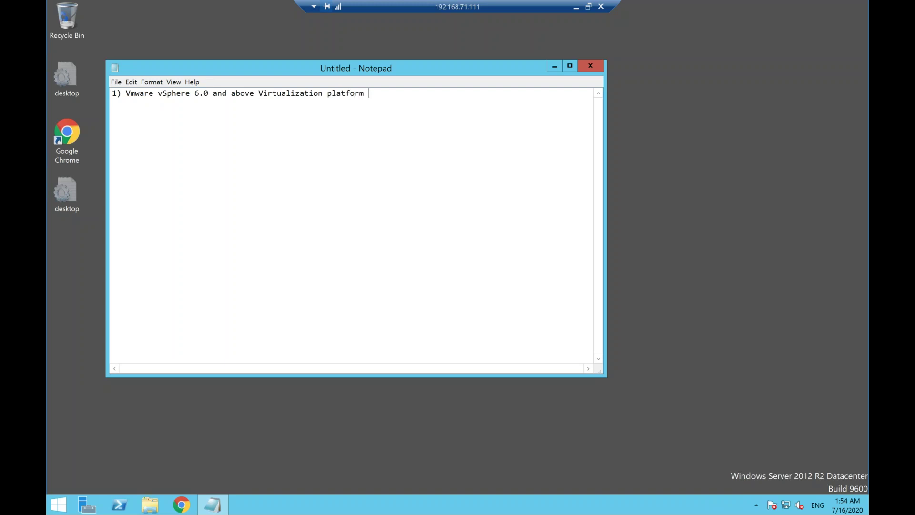
Step: Enlarge all the note text to Consolas size 16
{"action": "key", "text": "ctrl+a"}
{"action": "left_click", "coordinate": [153, 80]}
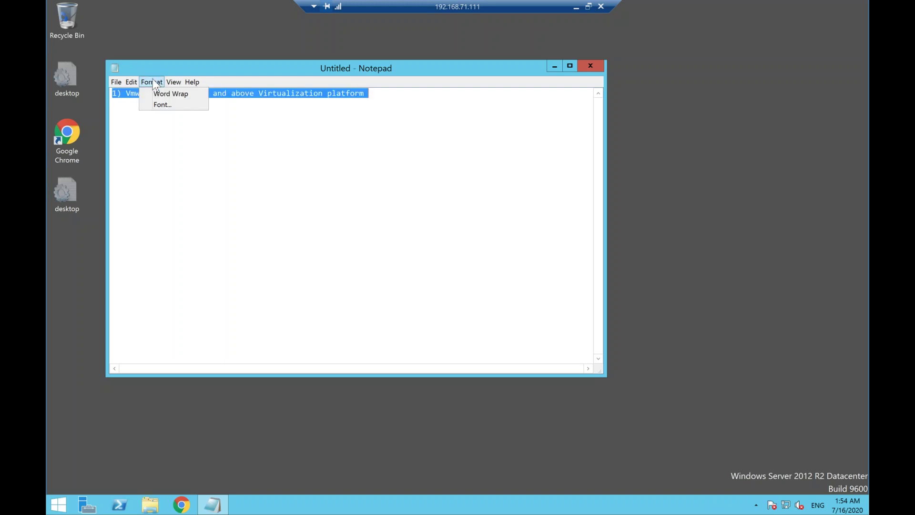
{"action": "left_click", "coordinate": [170, 102]}
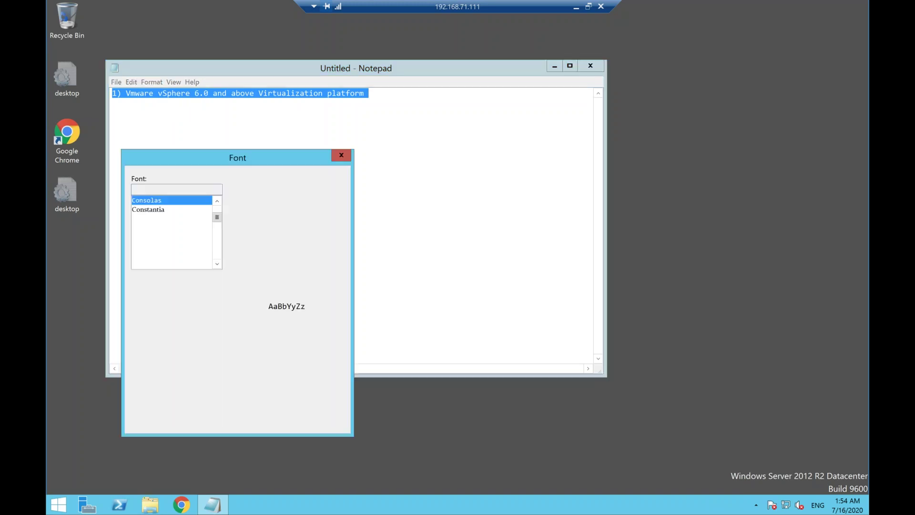
{"action": "left_click", "coordinate": [319, 228]}
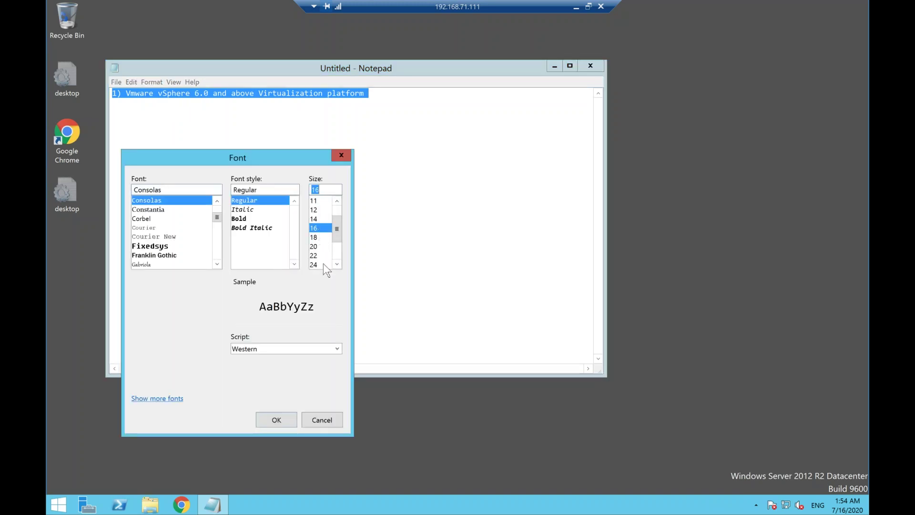
{"action": "left_click", "coordinate": [281, 418]}
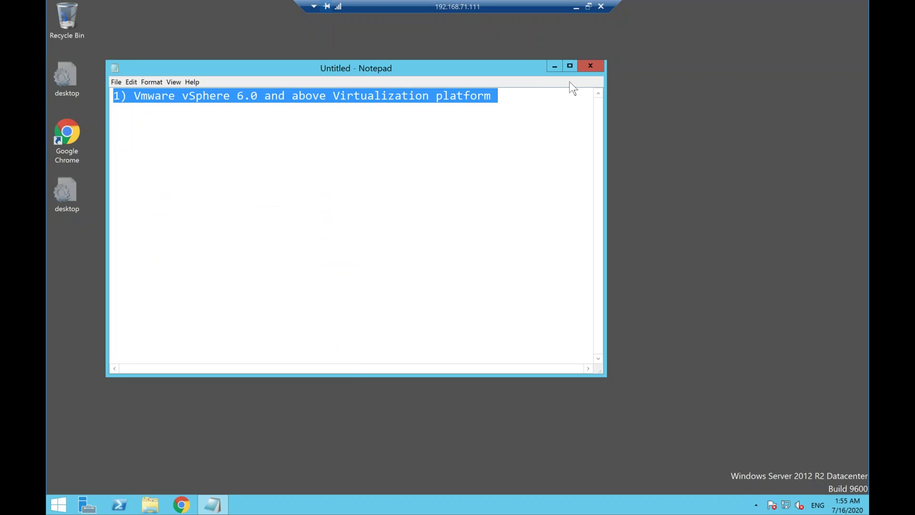
{"action": "left_click", "coordinate": [507, 96]}
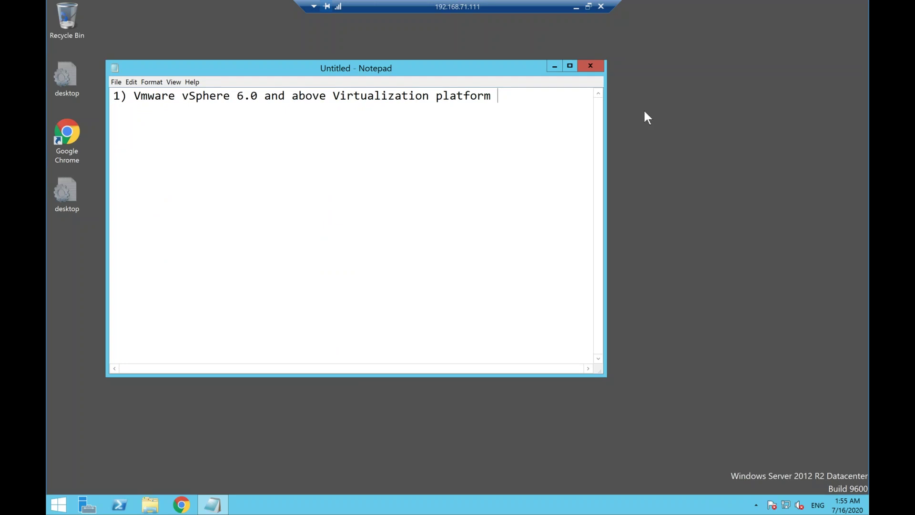
Step: Add an indented 'ESXI Server' entry listing 12 Core CPU, 48 GB RAM and 200 GB HDD
{"action": "key", "text": "Return"}
{"action": "key", "text": "Tab"}
{"action": "key", "text": "Tab"}
{"action": "type", "text": "ESx"}
{"action": "key", "text": "BackSpace"}
{"action": "type", "text": "XI Server"}
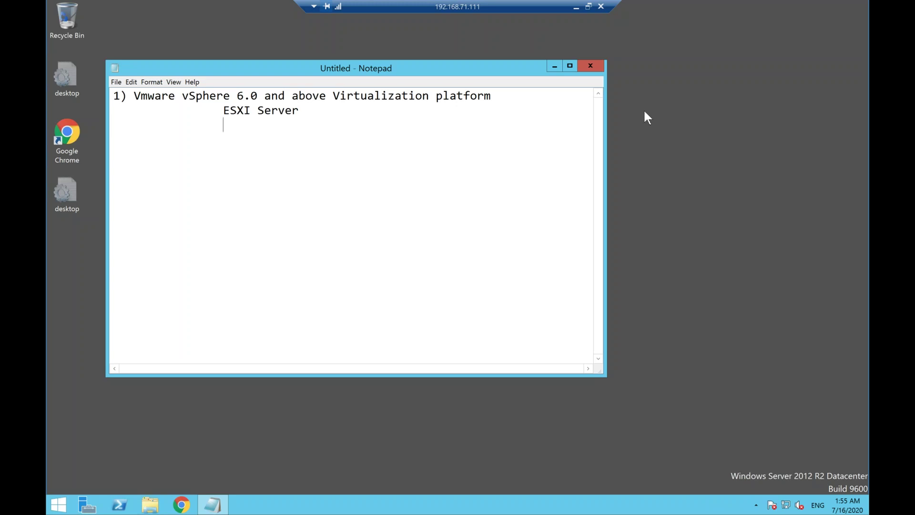
{"action": "key", "text": "Tab"}
{"action": "key", "text": "Tab"}
{"action": "key", "text": "Tab"}
{"action": "type", "text": "12 d"}
{"action": "key", "text": "BackSpace"}
{"action": "type", "text": "Core CPU"}
{"action": "key", "text": "BackSpace"}
{"action": "type", "text": "PU"}
{"action": "key", "text": "Return"}
{"action": "key", "text": "Tab"}
{"action": "key", "text": "Tab"}
{"action": "key", "text": "Tab"}
{"action": "type", "text": "48 GB "}
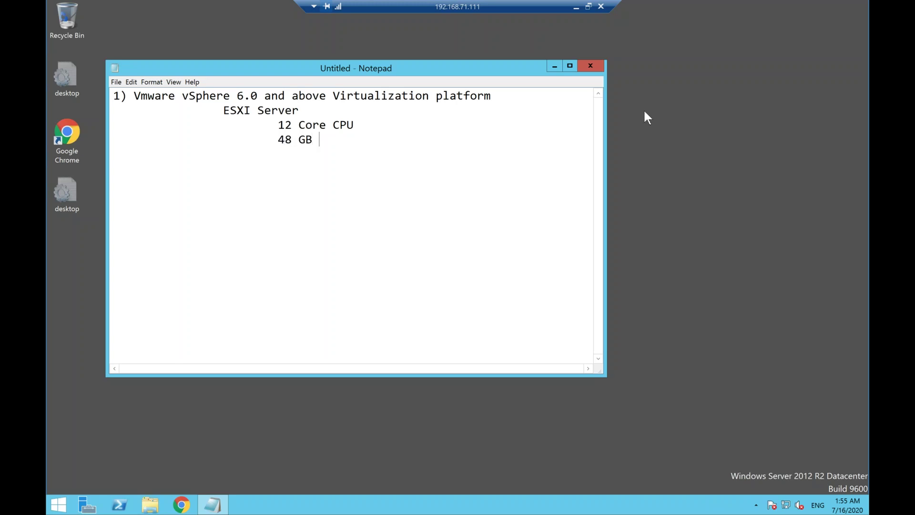
{"action": "type", "text": "RAM"}
{"action": "key", "text": "Tab"}
{"action": "key", "text": "Tab"}
{"action": "key", "text": "Tab"}
{"action": "type", "text": "200 GB HDD"}
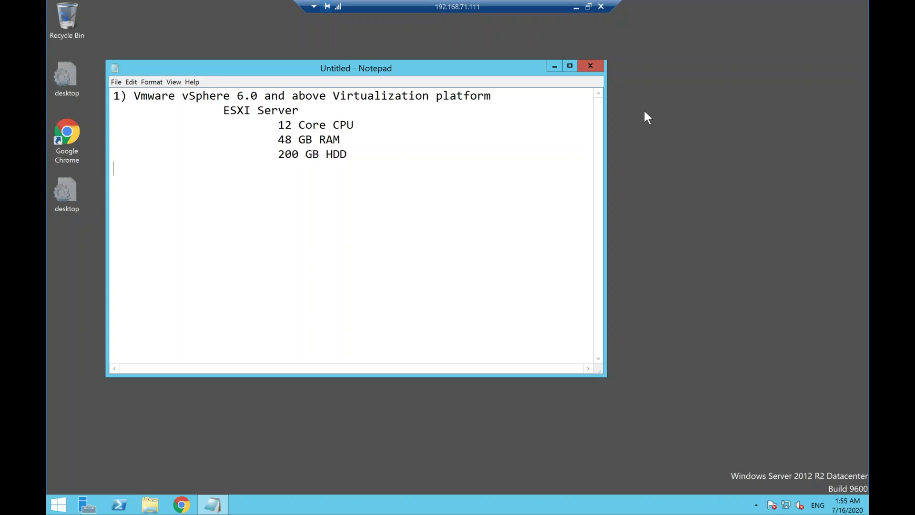
Step: Add a second 'ESXI Server' entry with 12 Core CPU, 48 GB RAM and 200 GB Hdd
{"action": "key", "text": "Tab"}
{"action": "type", "text": "EX"}
{"action": "key", "text": "BackSpace"}
{"action": "type", "text": "SI"}
{"action": "key", "text": "BackSpace"}
{"action": "type", "text": "XI sev"}
{"action": "key", "text": "BackSpace"}
{"action": "key", "text": "BackSpace"}
{"action": "key", "text": "BackSpace"}
{"action": "type", "text": "Server"}
{"action": "key", "text": "Return"}
{"action": "key", "text": "Tab"}
{"action": "key", "text": "Tab"}
{"action": "key", "text": "Tab"}
{"action": "type", "text": "12"}
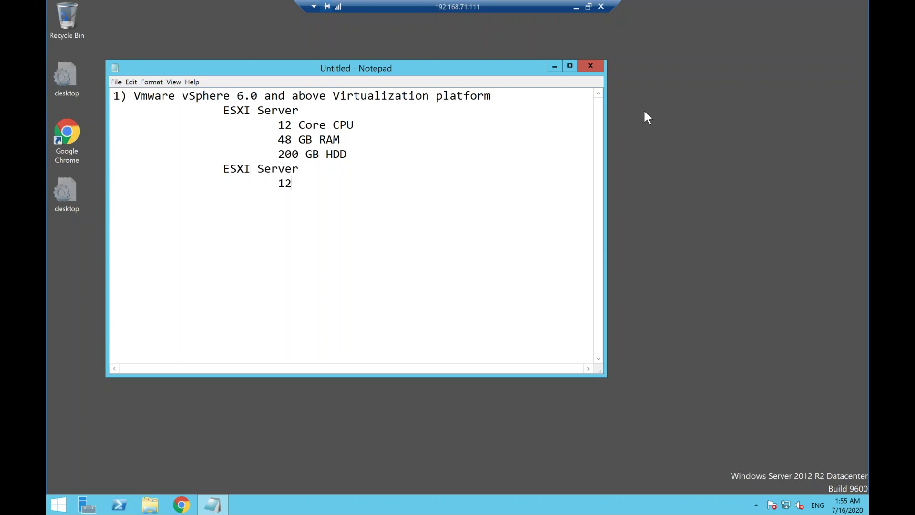
{"action": "type", "text": " Core CPU \t\t\t"}
{"action": "type", "text": "48 GB RAM"}
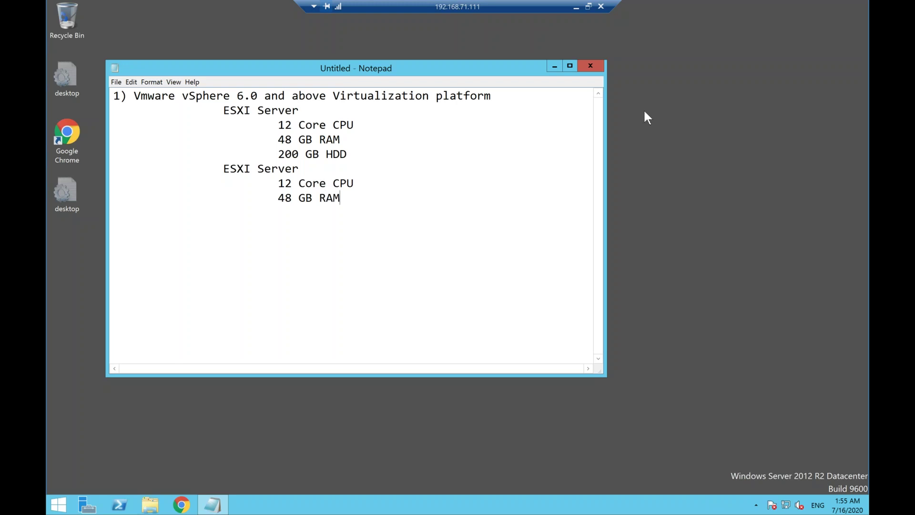
{"action": "key", "text": "Tab"}
{"action": "key", "text": "Tab"}
{"action": "type", "text": "200 GB Hdd"}
{"action": "key", "text": "Return"}
{"action": "key", "text": "Return"}
Step: Type the Vcenter > Datacenter > Cluster outline ending 'Add the esxi hosts into Cluster'
{"action": "type", "text": "Vcenter"}
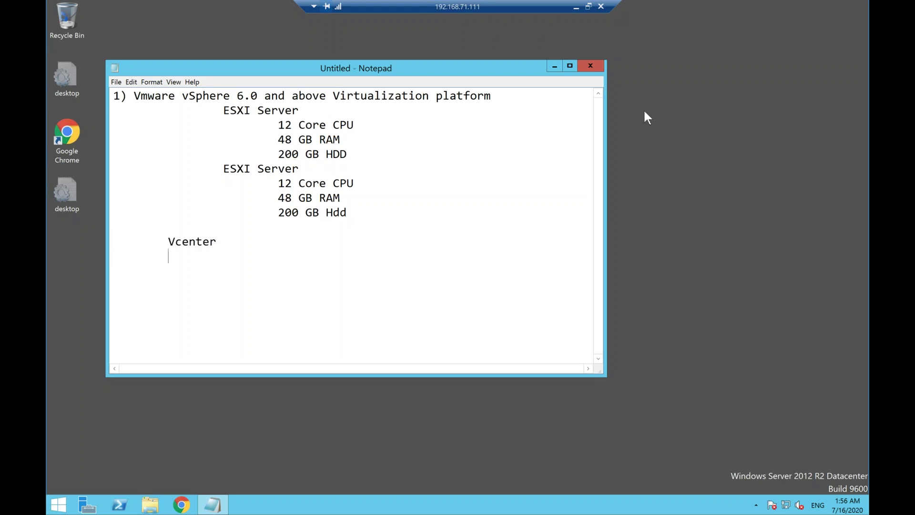
{"action": "key", "text": "Tab"}
{"action": "type", "text": "Datacenter"}
{"action": "key", "text": "Return"}
{"action": "key", "text": "Tab"}
{"action": "key", "text": "Tab"}
{"action": "key", "text": "Tab"}
{"action": "key", "text": "Tab"}
{"action": "key", "text": "BackSpace"}
{"action": "type", "text": "Cluster"}
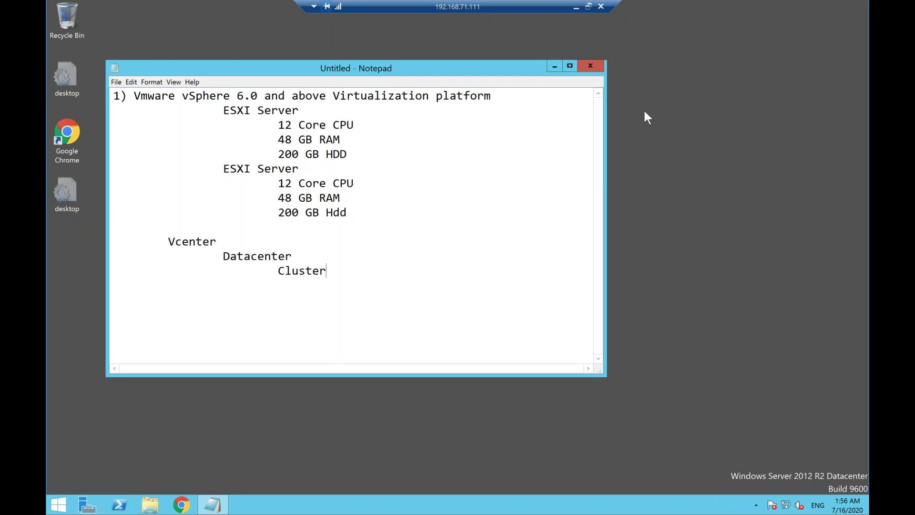
{"action": "key", "text": "Return"}
{"action": "key", "text": "Tab"}
{"action": "type", "text": "Add te"}
{"action": "key", "text": "BackSpace"}
{"action": "type", "text": "he esxi h"}
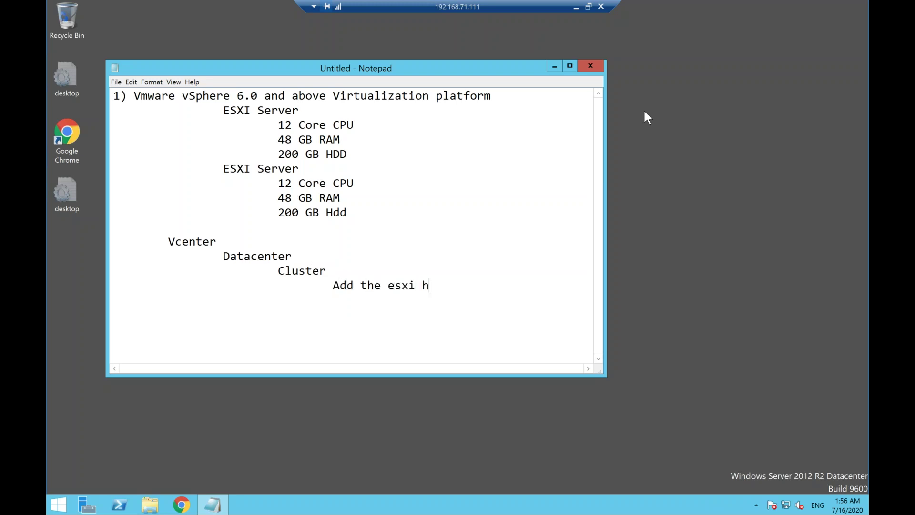
{"action": "type", "text": "osts into Cluster"}
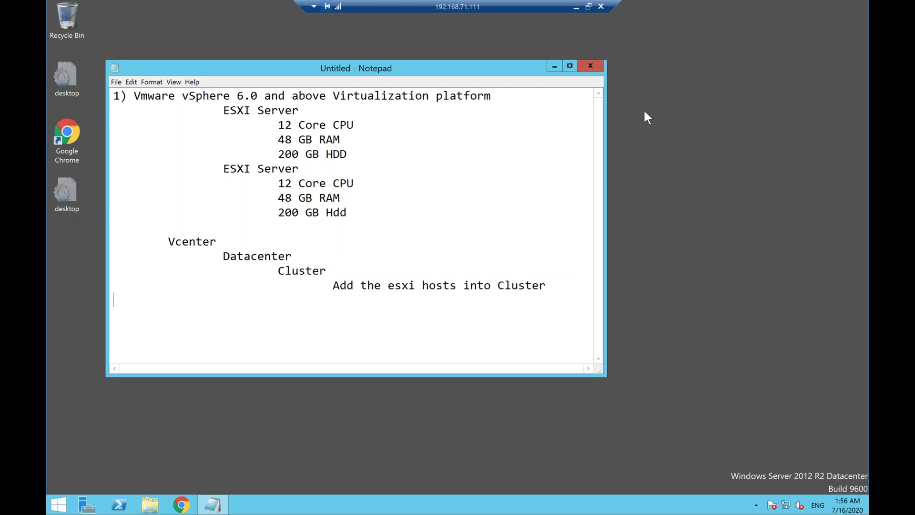
{"action": "key", "text": "Return"}
Step: Insert an indented 'Shared storage : 200 GB' line after the second server's specs
{"action": "left_click", "coordinate": [385, 216]}
{"action": "key", "text": "Return"}
{"action": "key", "text": "Return"}
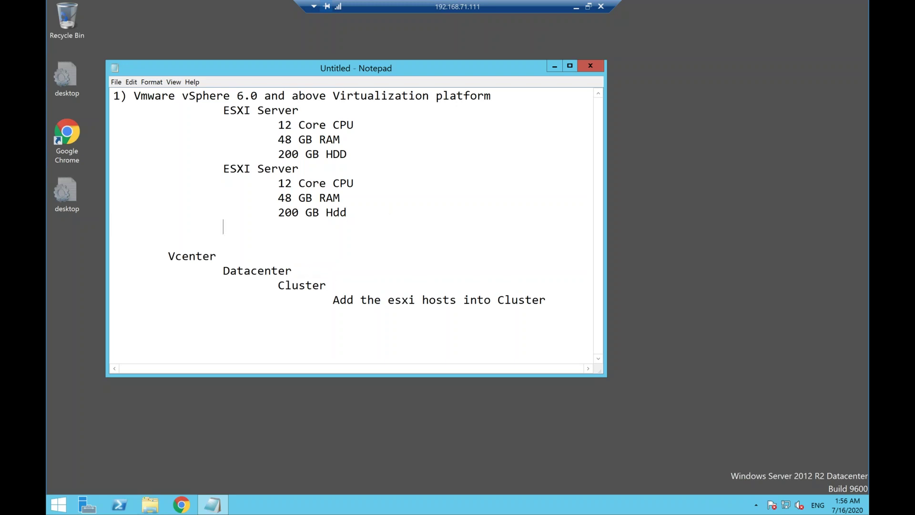
{"action": "key", "text": "Tab"}
{"action": "type", "text": "S"}
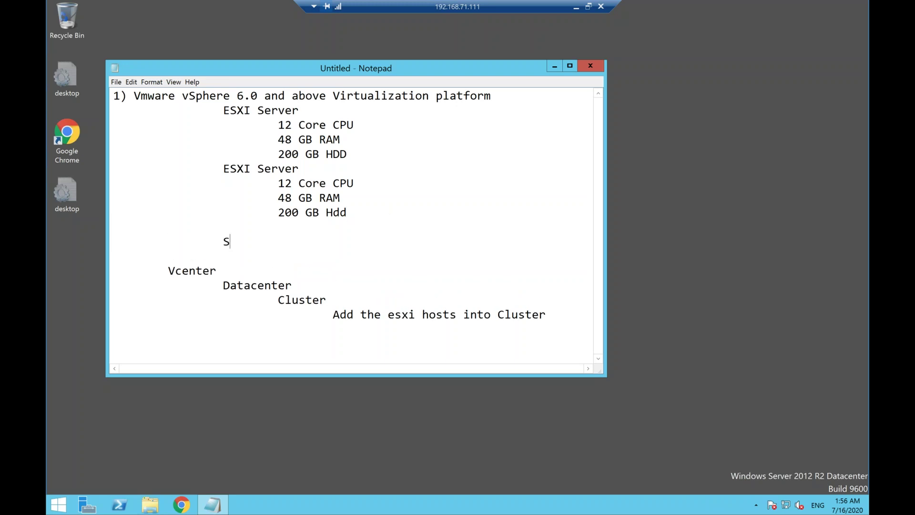
{"action": "type", "text": "hared storage :  "}
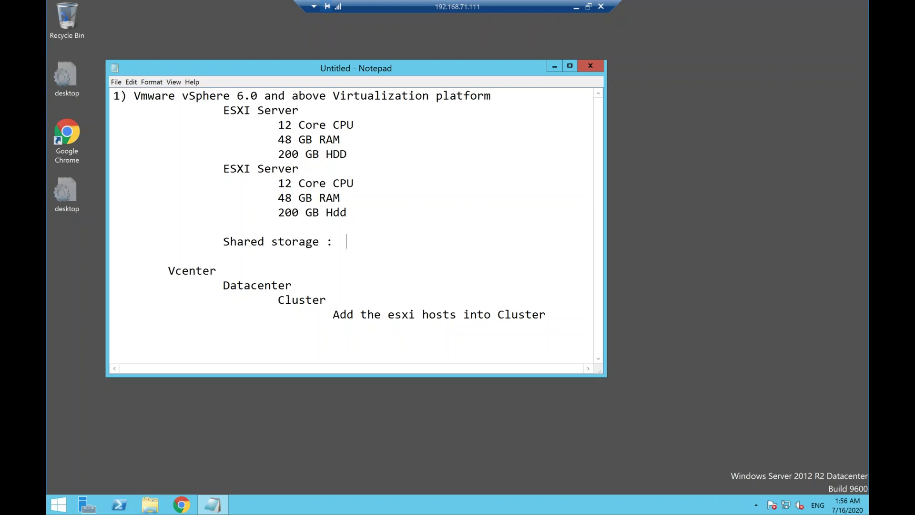
{"action": "type", "text": "200 GB"}
{"action": "left_click", "coordinate": [120, 350]}
Step: Add list items '2) AD Environment' and '3) Download the VRA 8.1 Software'
{"action": "type", "text": "2) AD "}
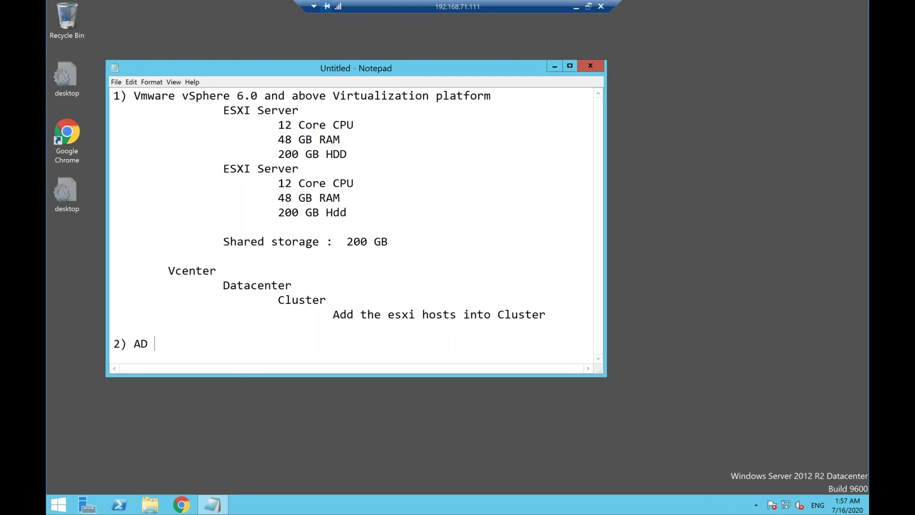
{"action": "type", "text": "Environment"}
{"action": "key", "text": "Return"}
{"action": "key", "text": "Return"}
{"action": "type", "text": "3"}
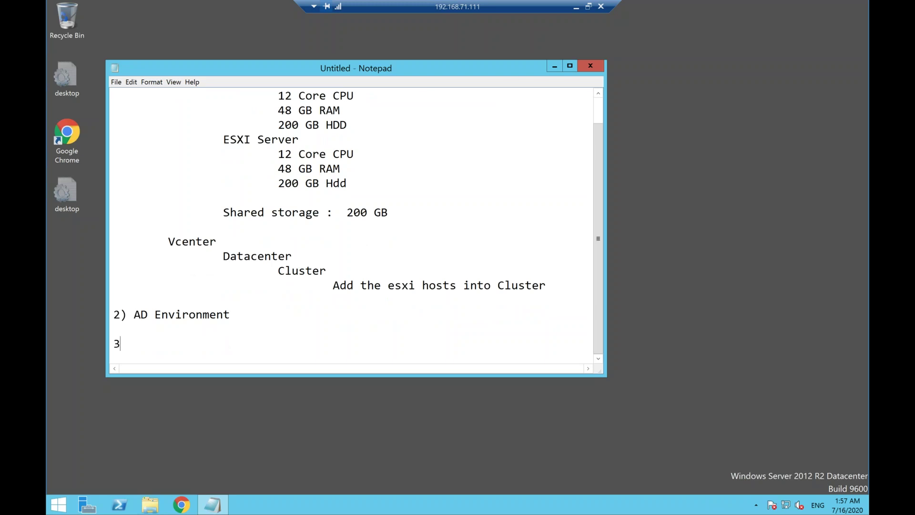
{"action": "type", "text": ") Downalo"}
{"action": "key", "text": "BackSpace"}
{"action": "key", "text": "BackSpace"}
{"action": "key", "text": "BackSpace"}
{"action": "type", "text": "load the VRA "}
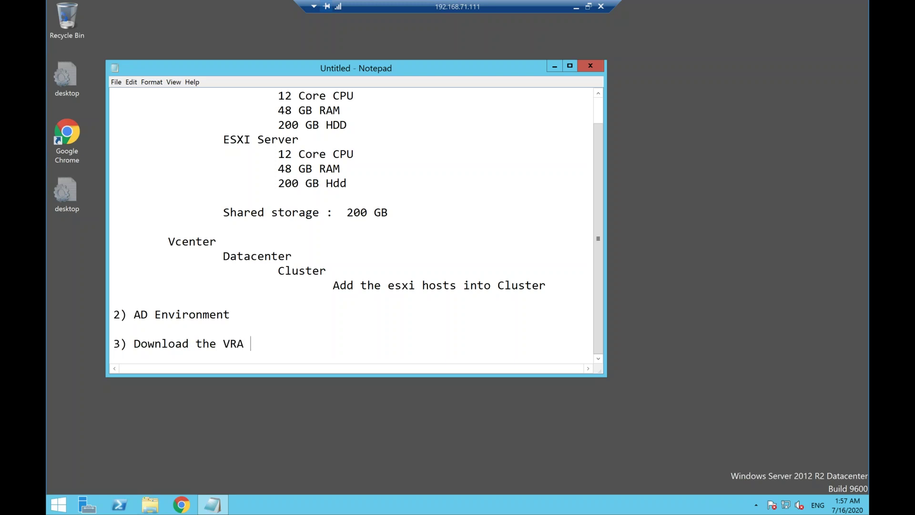
{"action": "type", "text": "8.1 envi"}
{"action": "key", "text": "BackSpace"}
{"action": "key", "text": "BackSpace"}
{"action": "key", "text": "BackSpace"}
{"action": "key", "text": "BackSpace"}
{"action": "type", "text": "Software"}
Step: In Chrome, search Google for 'Vmware Vra 8.1'
{"action": "double_click", "coordinate": [72, 145]}
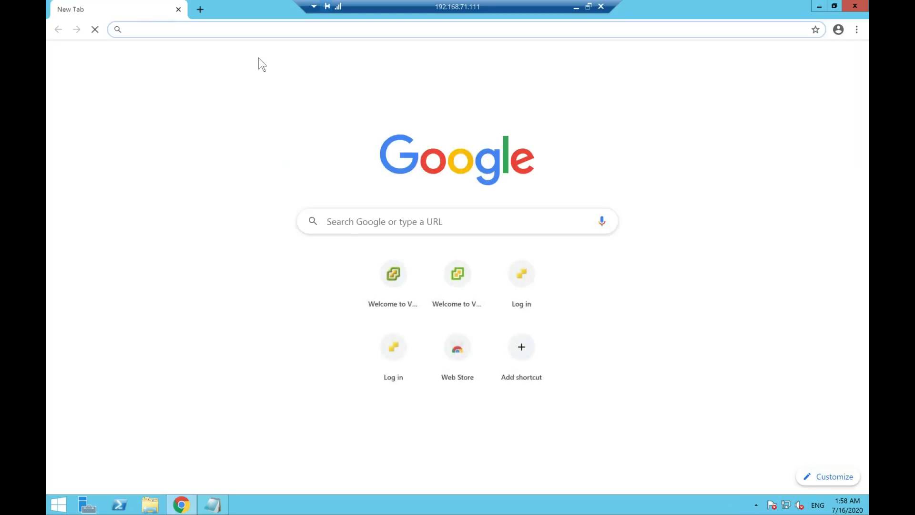
{"action": "left_click", "coordinate": [368, 226]}
{"action": "type", "text": "Vmw"}
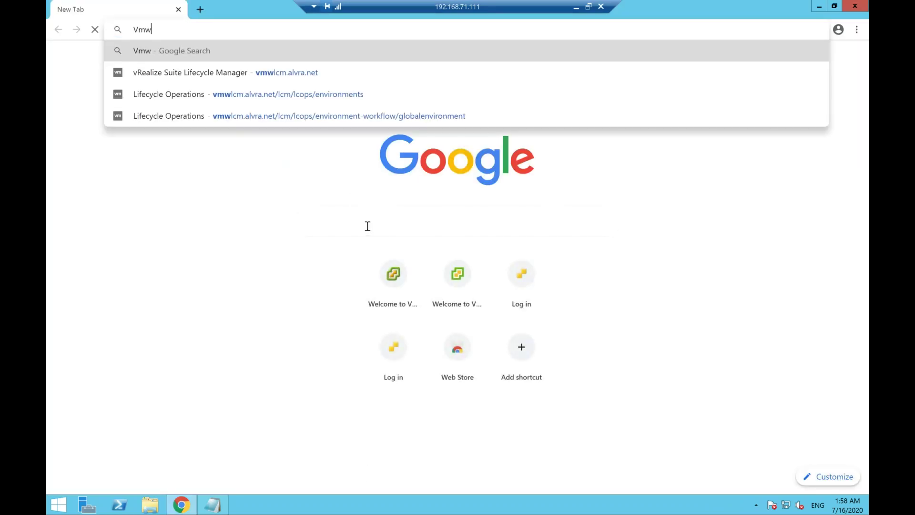
{"action": "type", "text": "are Vra 8.1"}
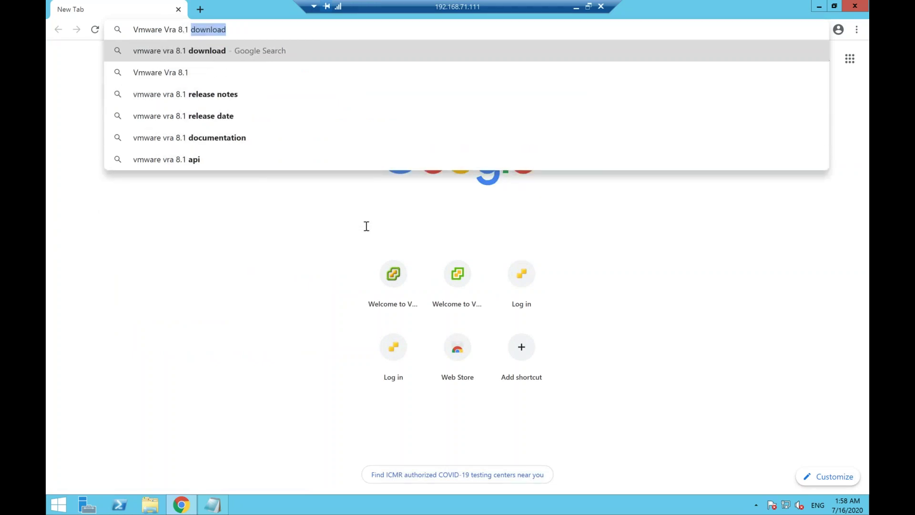
{"action": "left_click", "coordinate": [219, 49]}
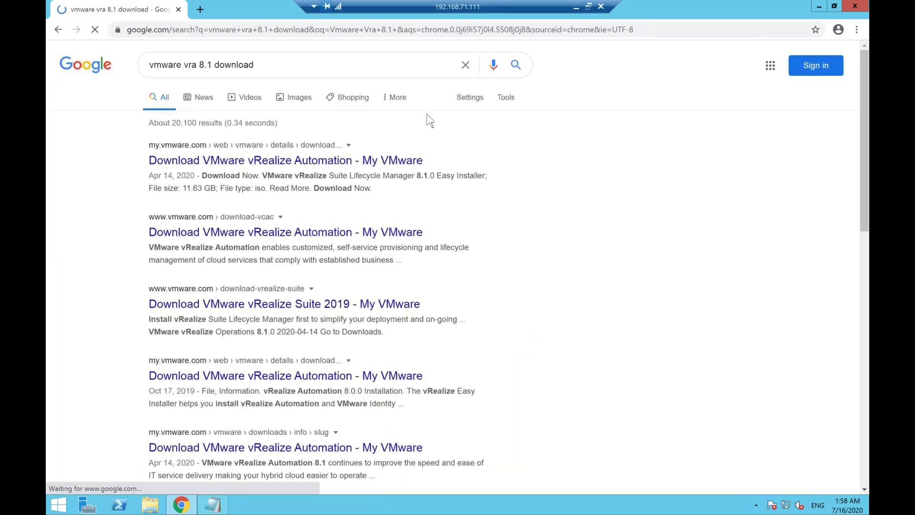
Step: Open the first result in a new tab and go to its free trial page
{"action": "right_click", "coordinate": [353, 164]}
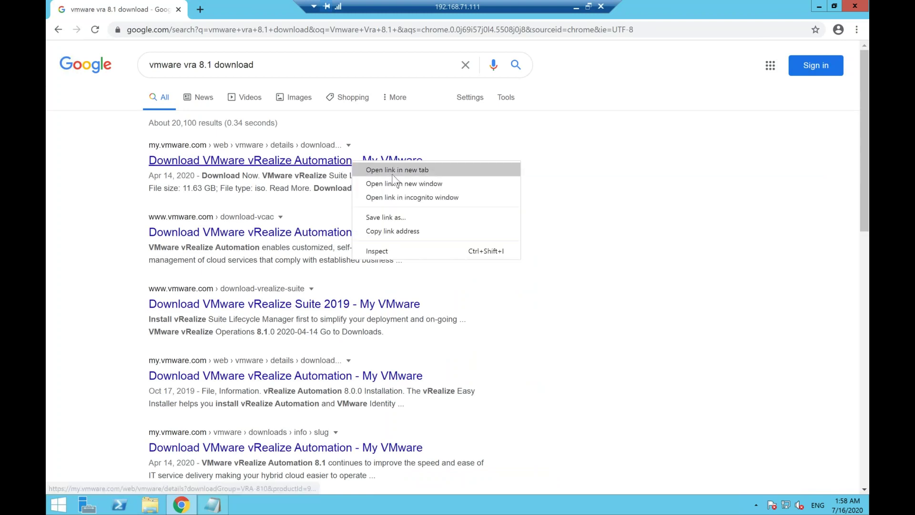
{"action": "left_click", "coordinate": [410, 167]}
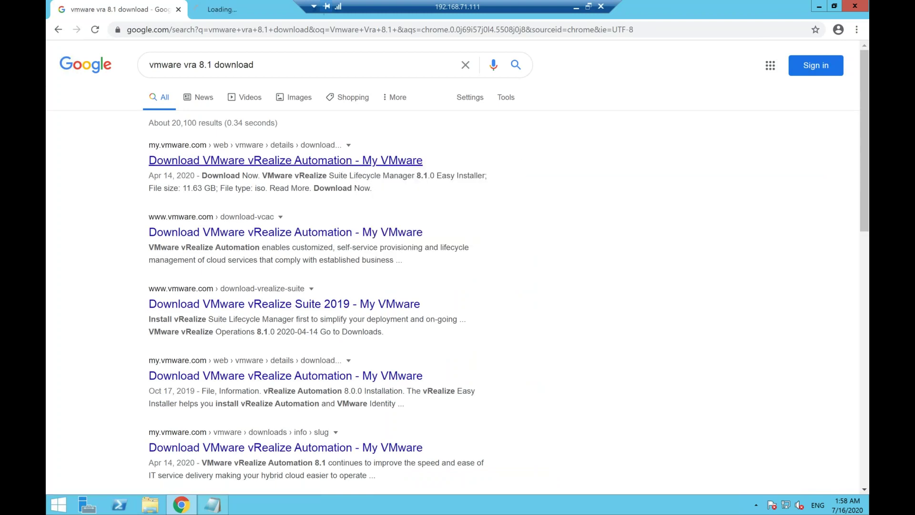
{"action": "left_click", "coordinate": [255, 6]}
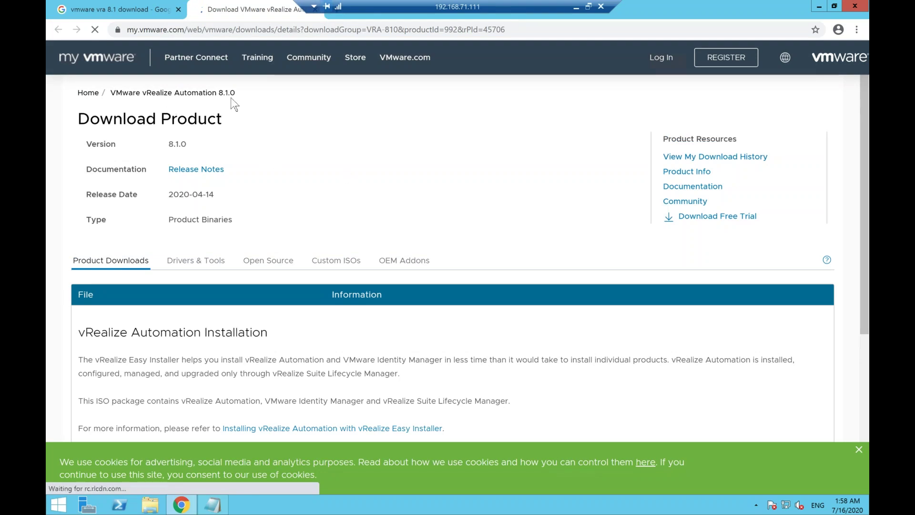
{"action": "left_click", "coordinate": [744, 223]}
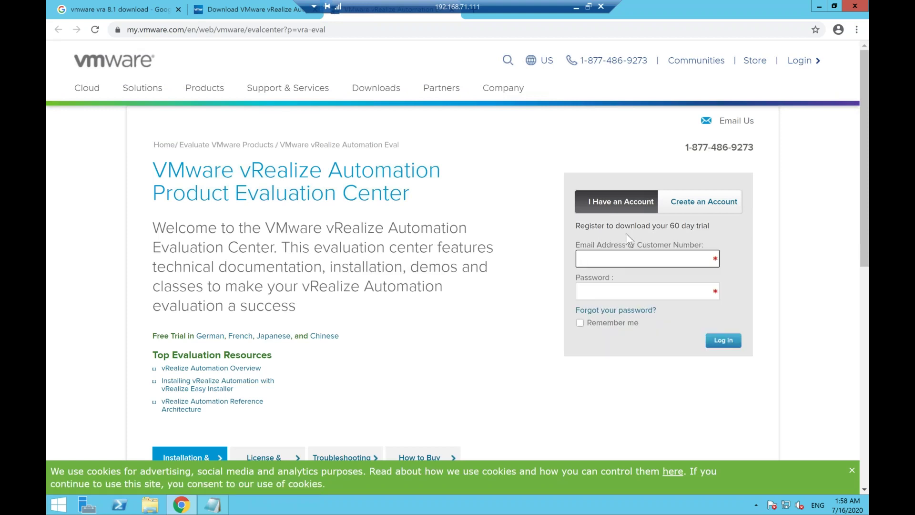
Step: Dismiss the saved-email suggestion and switch to the Create an Account form
{"action": "left_click", "coordinate": [648, 255]}
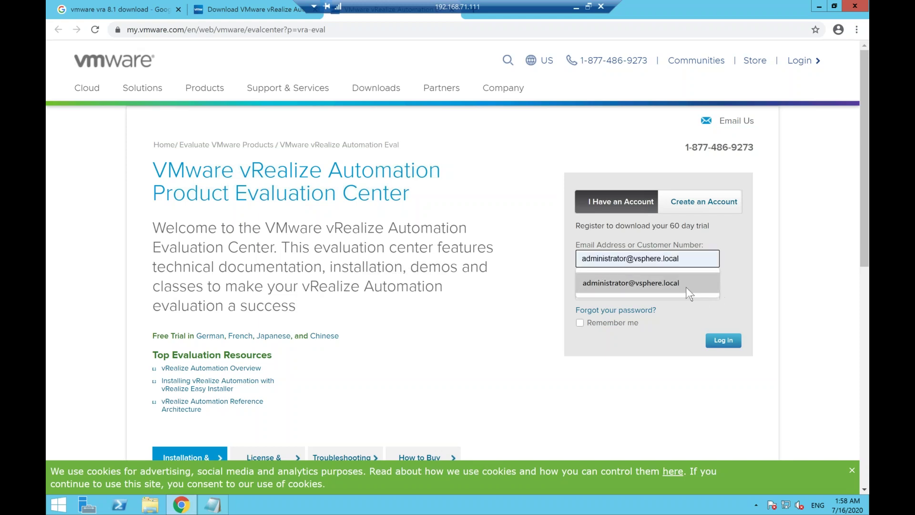
{"action": "key", "text": "Escape"}
{"action": "left_click", "coordinate": [742, 247]}
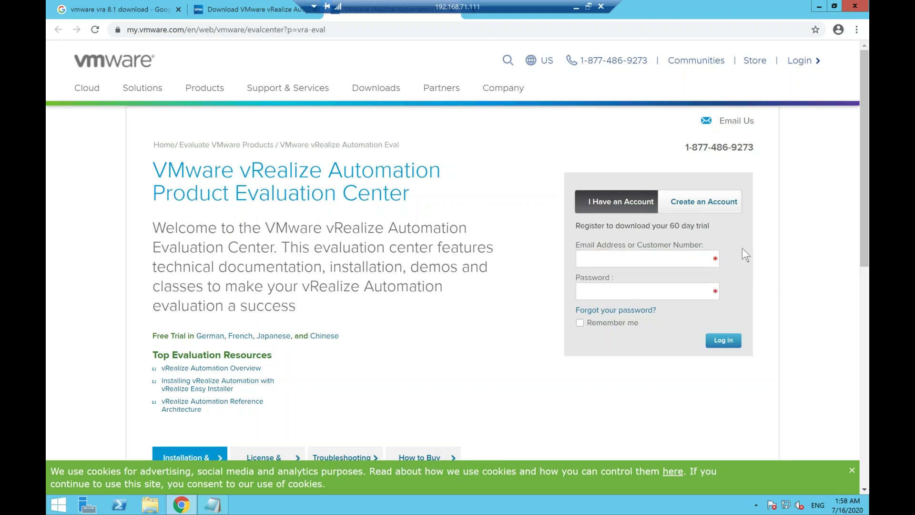
{"action": "left_click", "coordinate": [715, 210]}
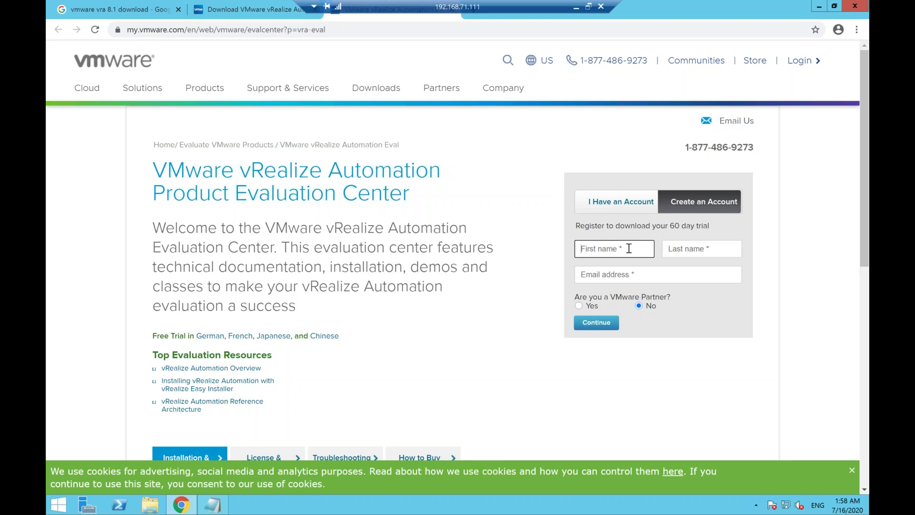
Step: Enter the first name, last name and e-mail address, then continue
{"action": "key", "text": "Tab"}
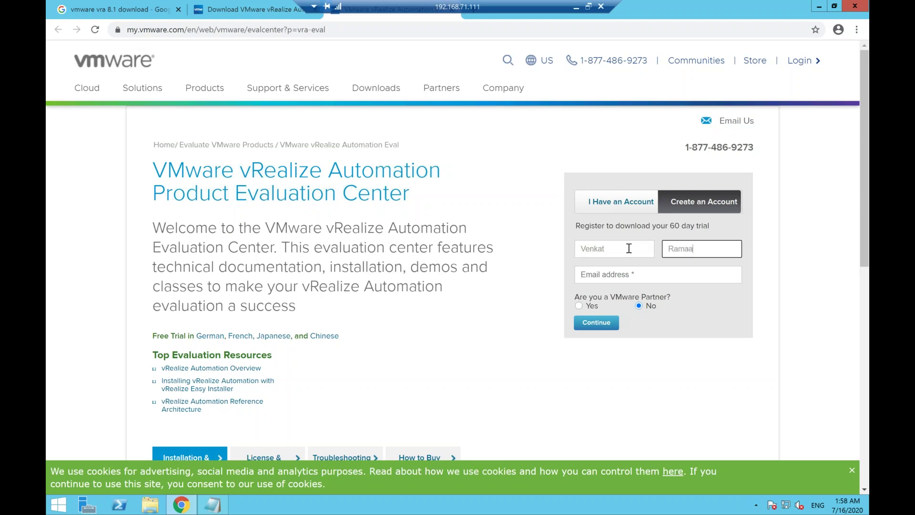
{"action": "key", "text": "Tab"}
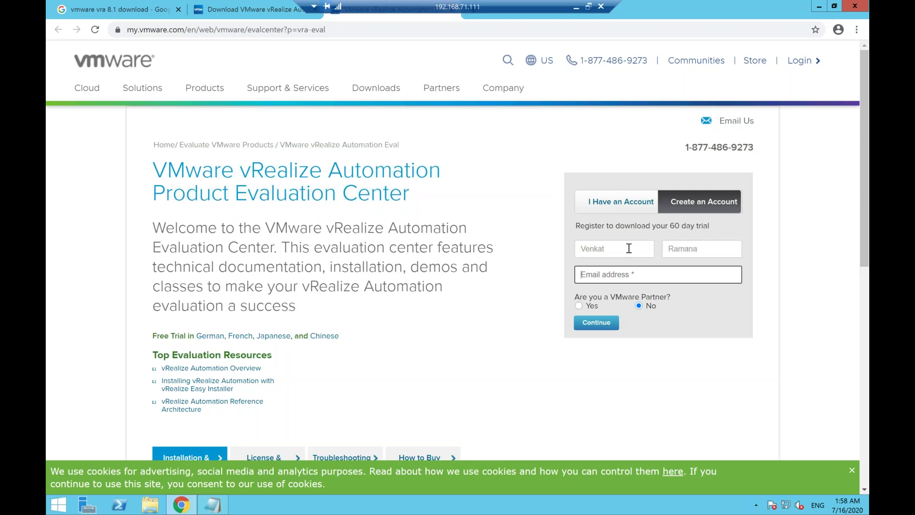
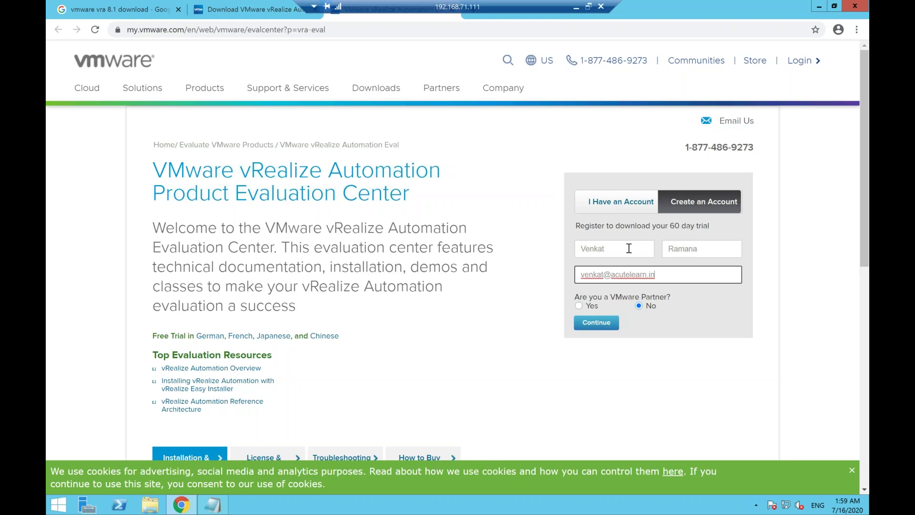
{"action": "left_click", "coordinate": [605, 325]}
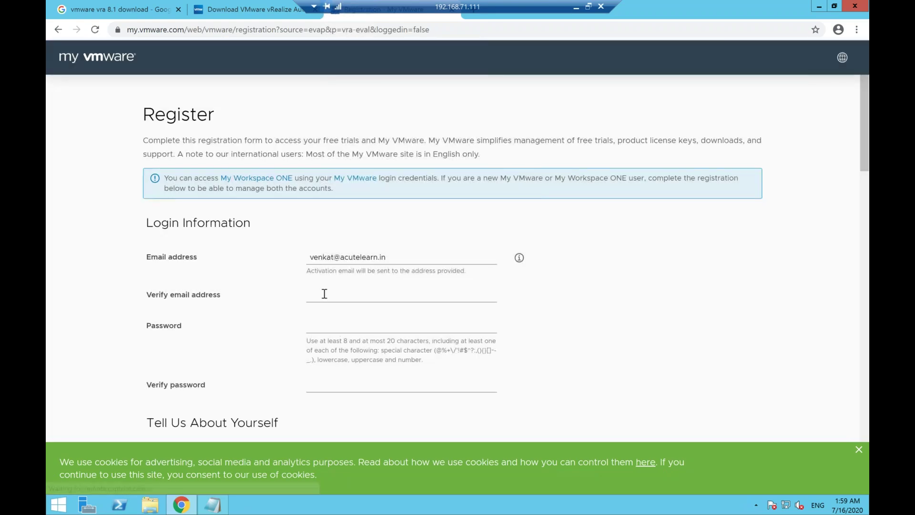
Step: Fill in the e-mail confirmation and the account password fields
{"action": "left_click", "coordinate": [323, 294]}
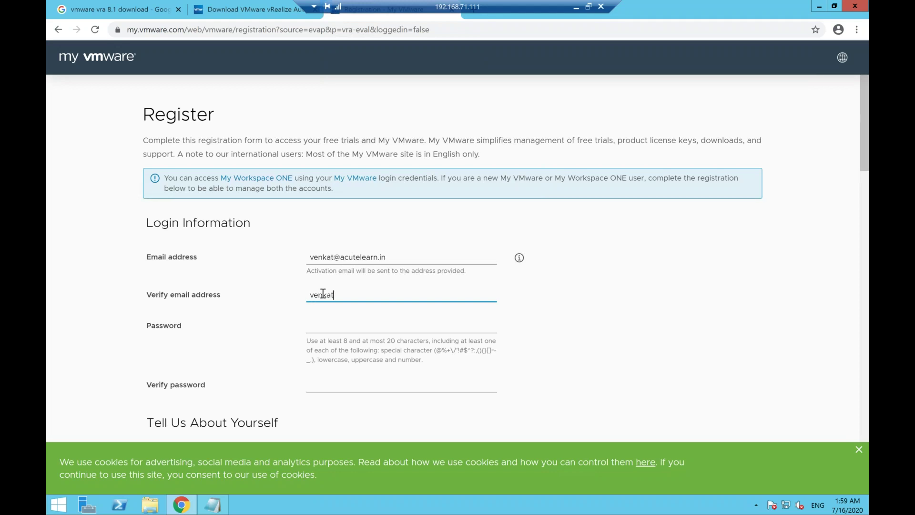
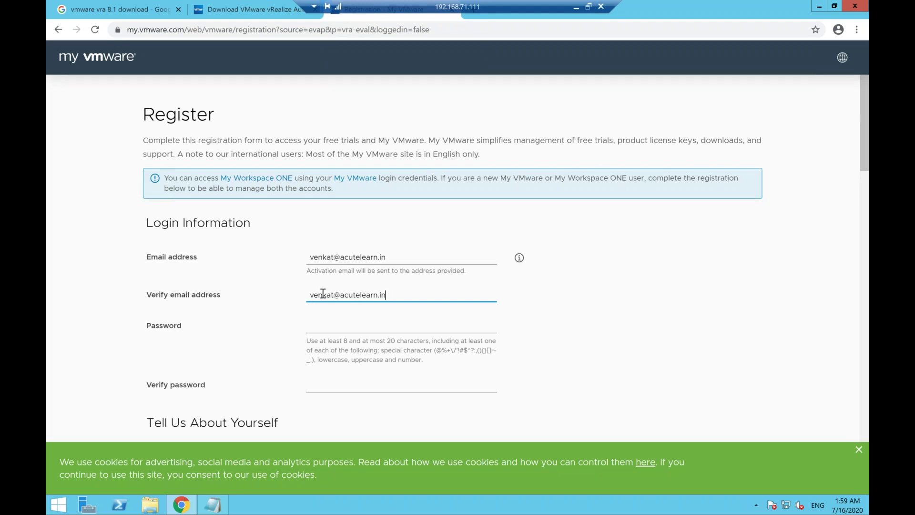
{"action": "key", "text": "Tab"}
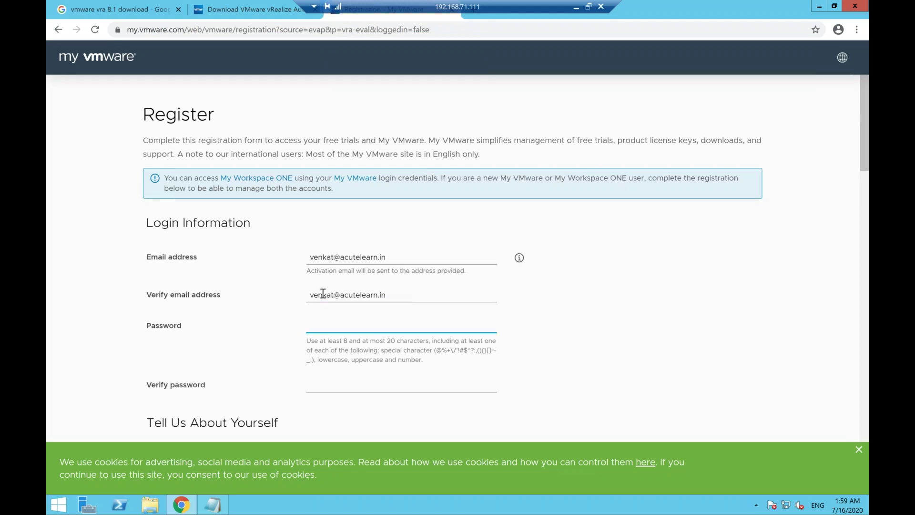
{"action": "key", "text": "Tab"}
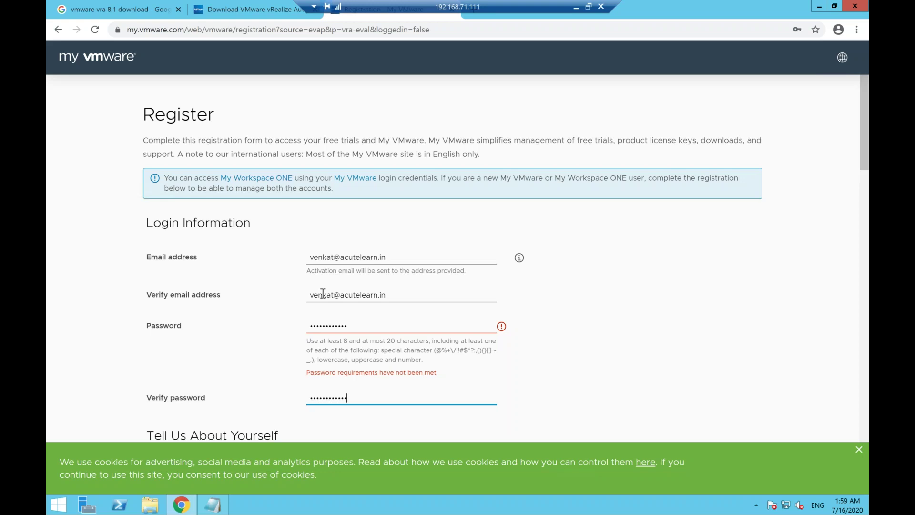
{"action": "key", "text": "Tab"}
Step: Retype both the password and its confirmation
{"action": "scroll", "coordinate": [322, 293], "scroll_direction": "down", "scroll_amount": 2}
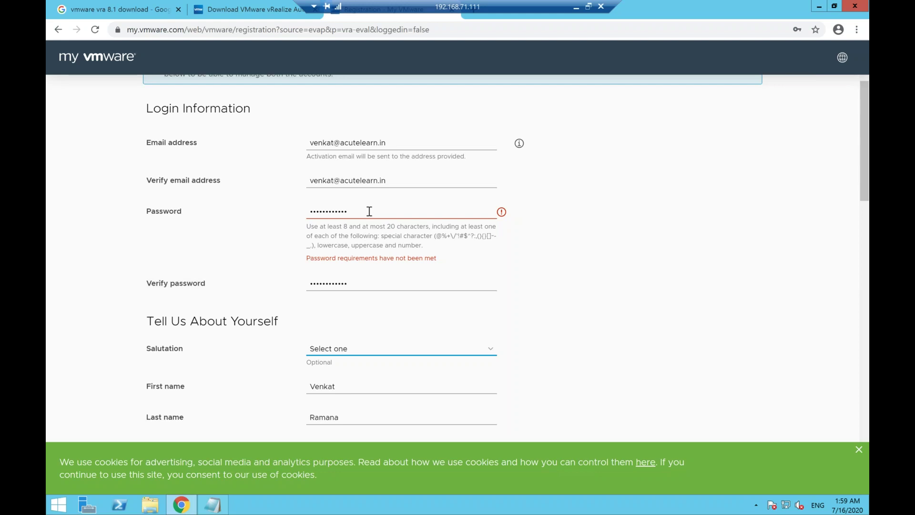
{"action": "double_click", "coordinate": [369, 211]}
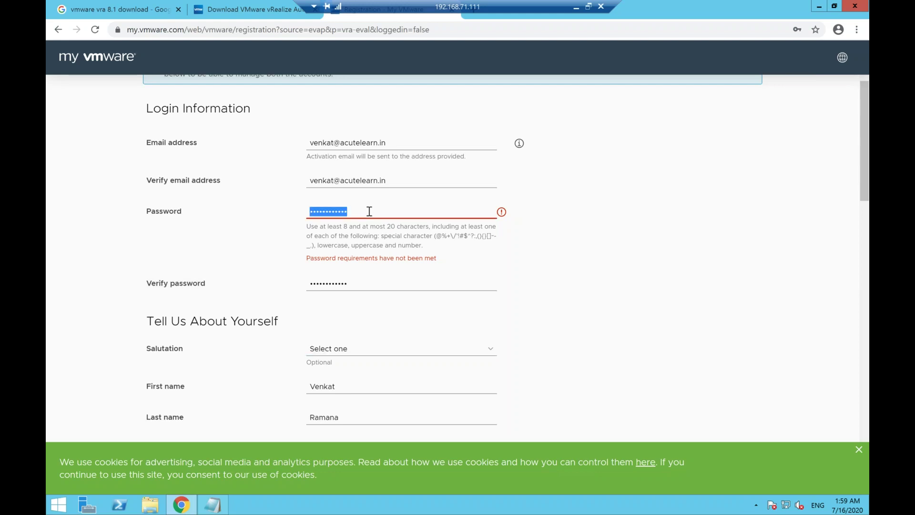
{"action": "key", "text": "Tab"}
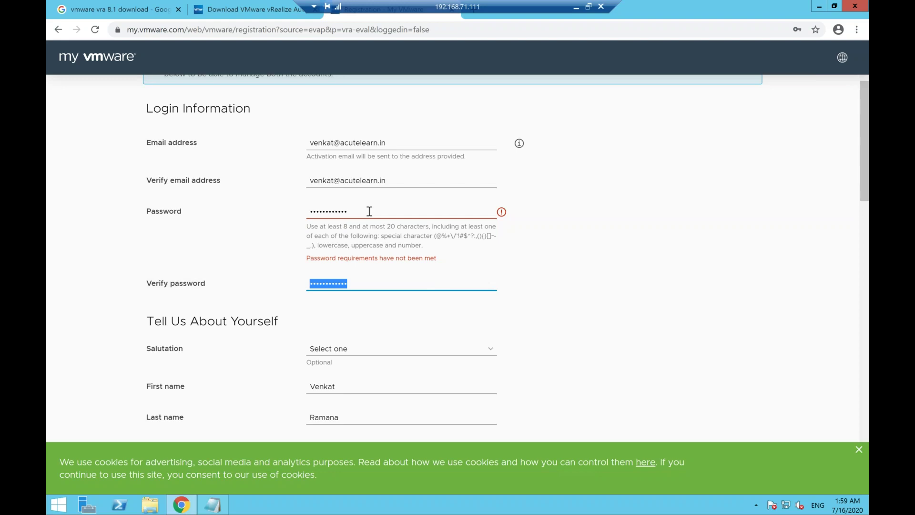
{"action": "key", "text": "shift+Tab"}
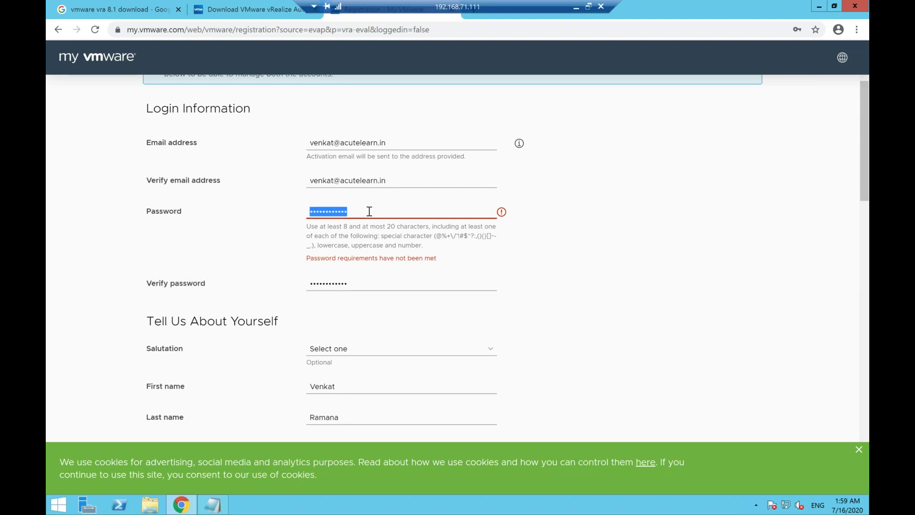
{"action": "type", "text": "•••••••••"}
{"action": "key", "text": "Tab"}
{"action": "type", "text": "••••"}
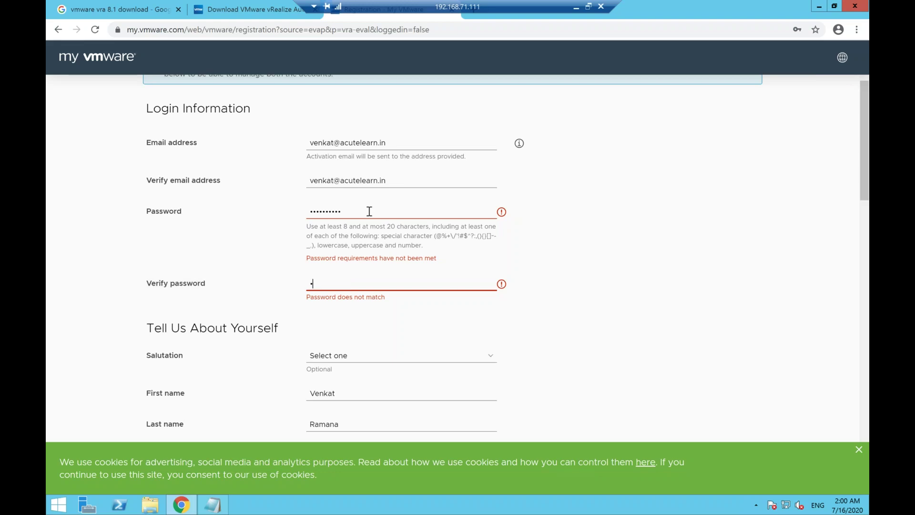
{"action": "type", "text": "••••••"}
{"action": "key", "text": "Tab"}
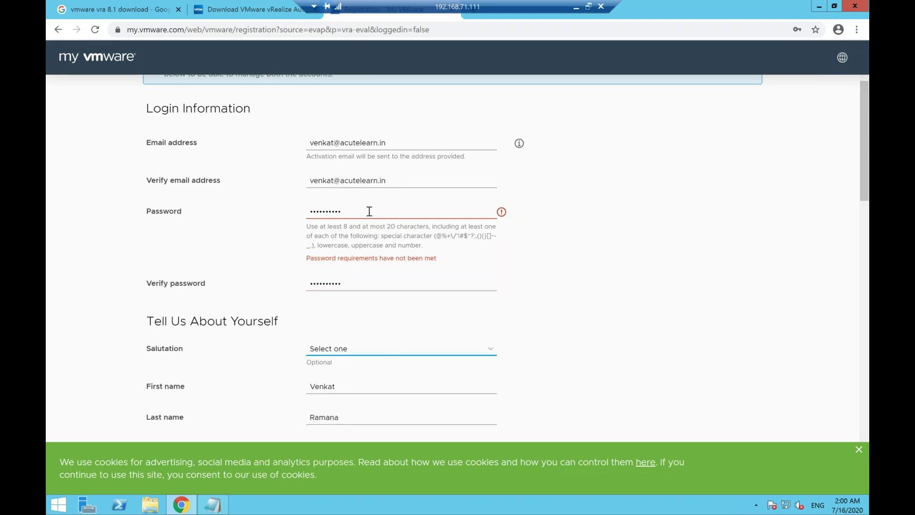
Step: Set the salutation to Mr. and attempt to open the Job role list
{"action": "left_click", "coordinate": [350, 350]}
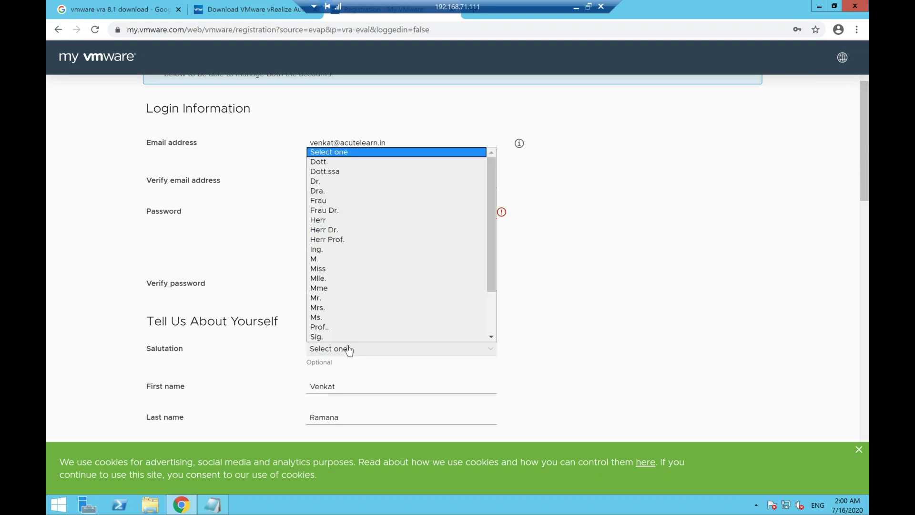
{"action": "left_click", "coordinate": [326, 298]}
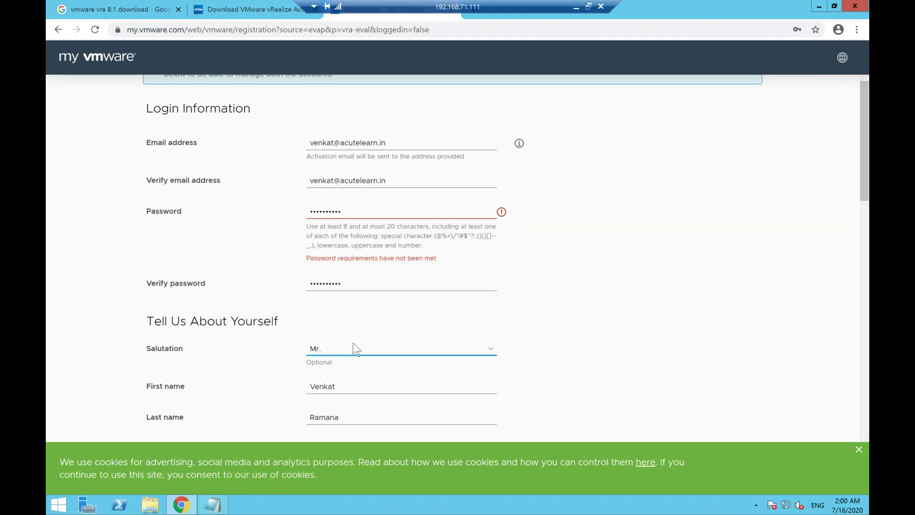
{"action": "scroll", "coordinate": [461, 386], "scroll_direction": "down", "scroll_amount": 8}
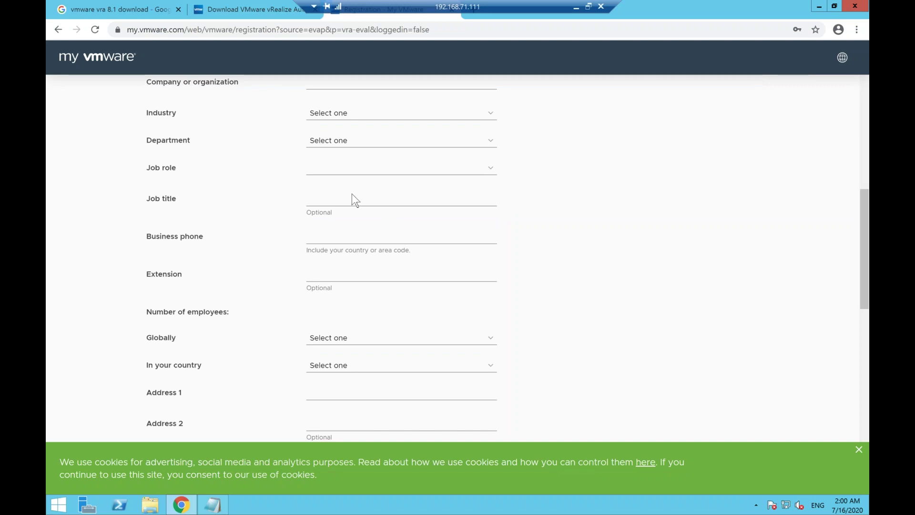
{"action": "left_click", "coordinate": [367, 171]}
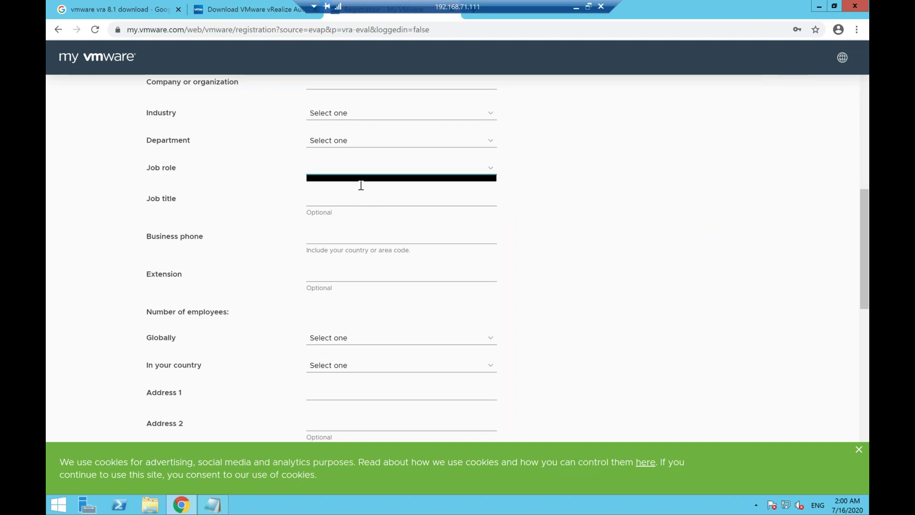
{"action": "left_click", "coordinate": [485, 170]}
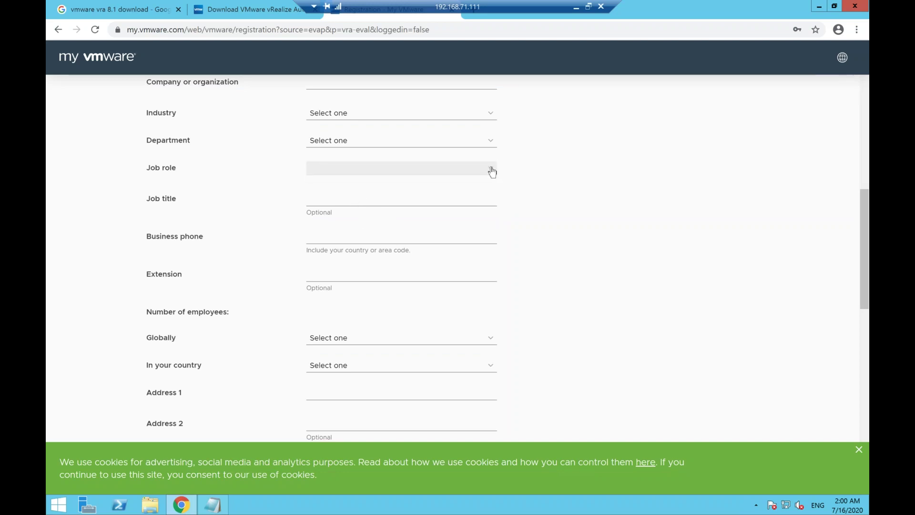
{"action": "left_click", "coordinate": [492, 171]}
{"action": "left_click", "coordinate": [548, 242]}
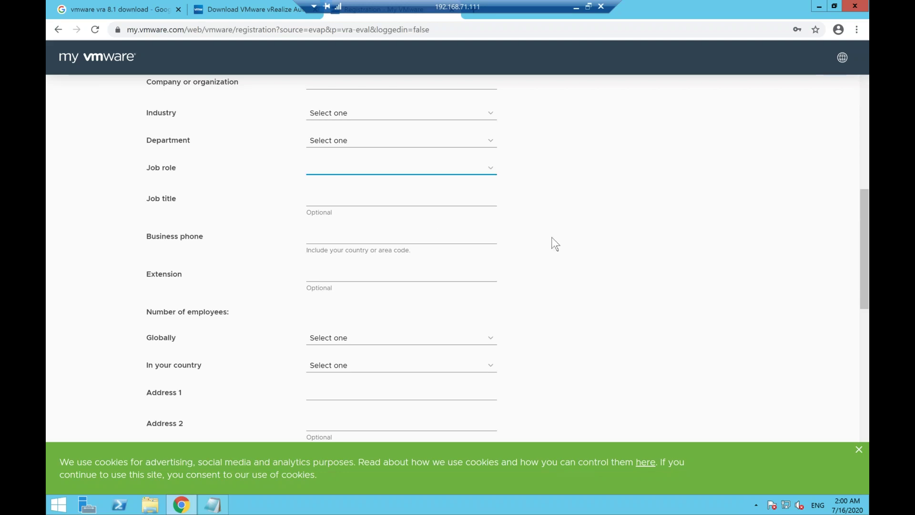
{"action": "scroll", "coordinate": [553, 243], "scroll_direction": "down", "scroll_amount": 5}
{"action": "scroll", "coordinate": [553, 243], "scroll_direction": "up", "scroll_amount": 8}
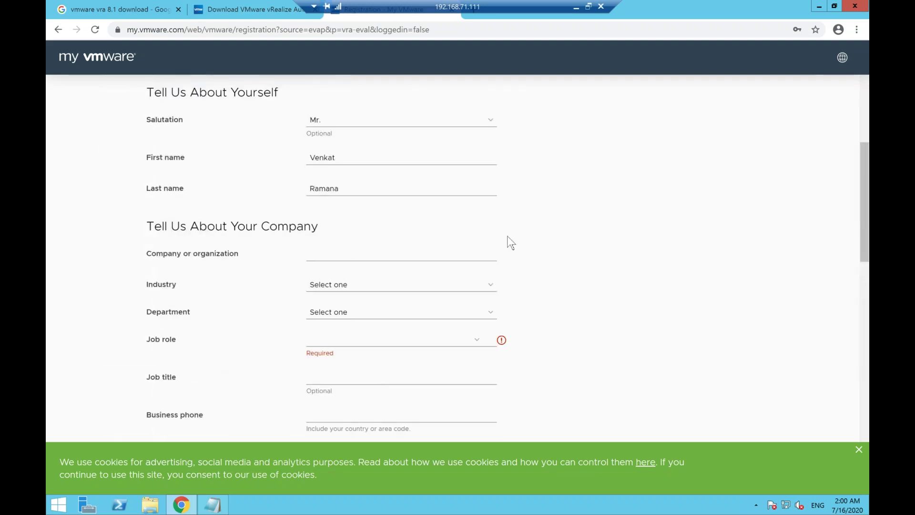
{"action": "left_click", "coordinate": [486, 341]}
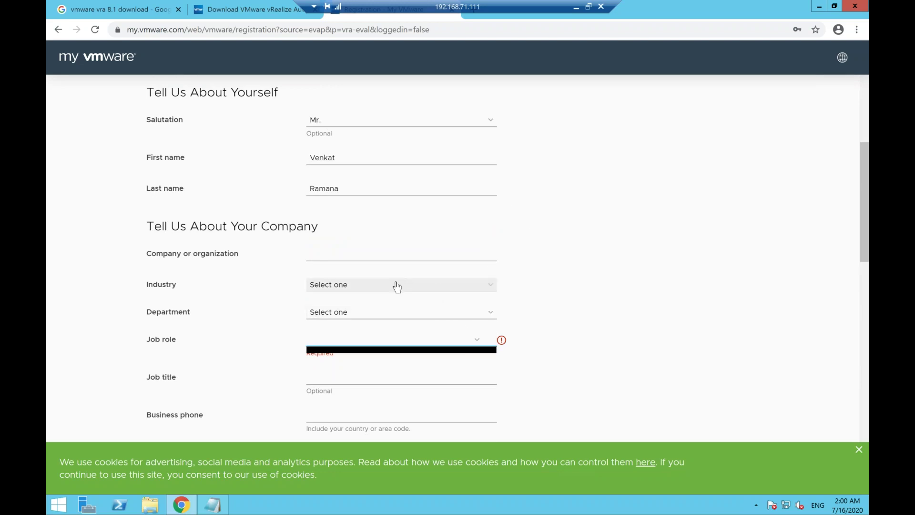
Step: Choose industry Banking, Finance & Insurance, department IT - All and job role Systems Administrator
{"action": "left_click", "coordinate": [397, 285]}
{"action": "left_click", "coordinate": [379, 312]}
{"action": "left_click", "coordinate": [392, 312]}
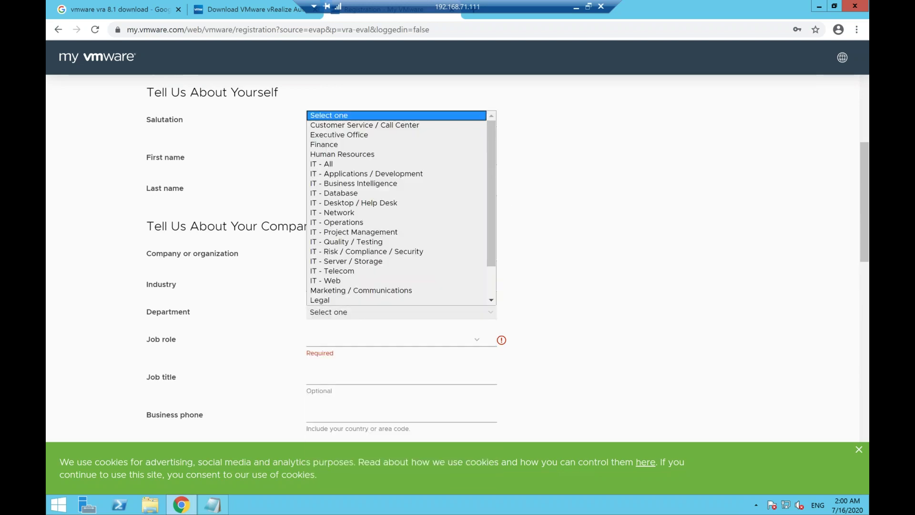
{"action": "left_click", "coordinate": [349, 164]}
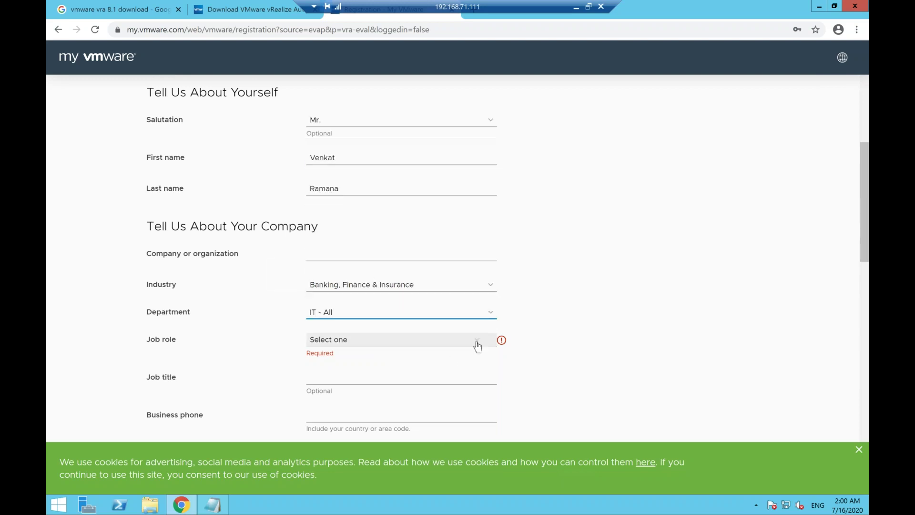
{"action": "left_click", "coordinate": [476, 342]}
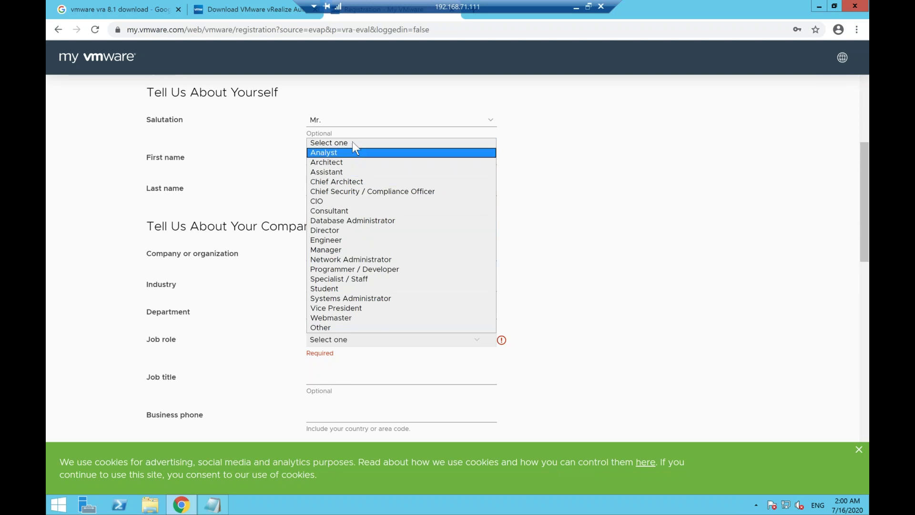
{"action": "left_click", "coordinate": [340, 299]}
{"action": "scroll", "coordinate": [488, 337], "scroll_direction": "down", "scroll_amount": 1}
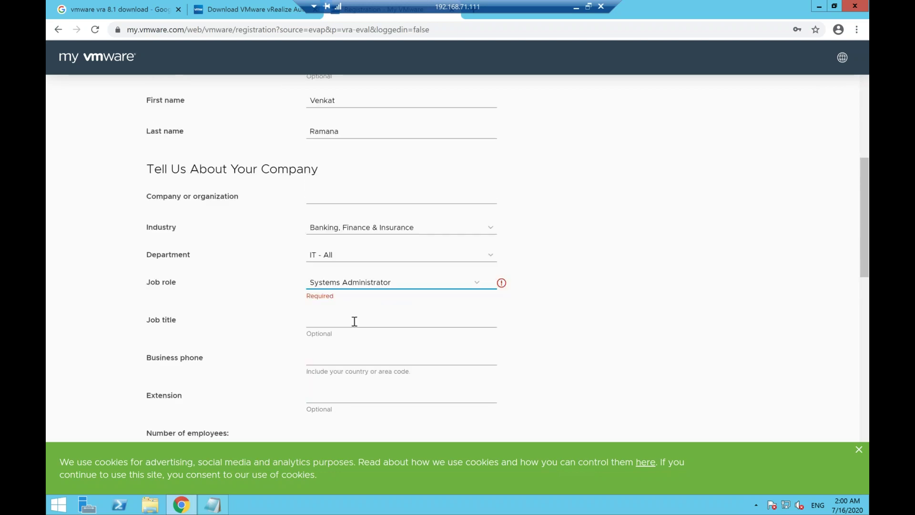
{"action": "left_click", "coordinate": [355, 319]}
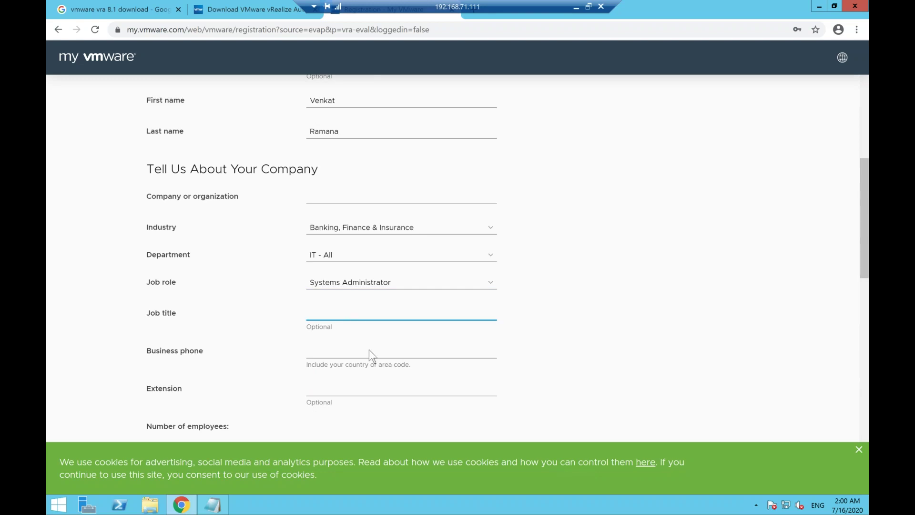
{"action": "scroll", "coordinate": [482, 358], "scroll_direction": "down", "scroll_amount": 1}
{"action": "scroll", "coordinate": [482, 358], "scroll_direction": "down", "scroll_amount": 5}
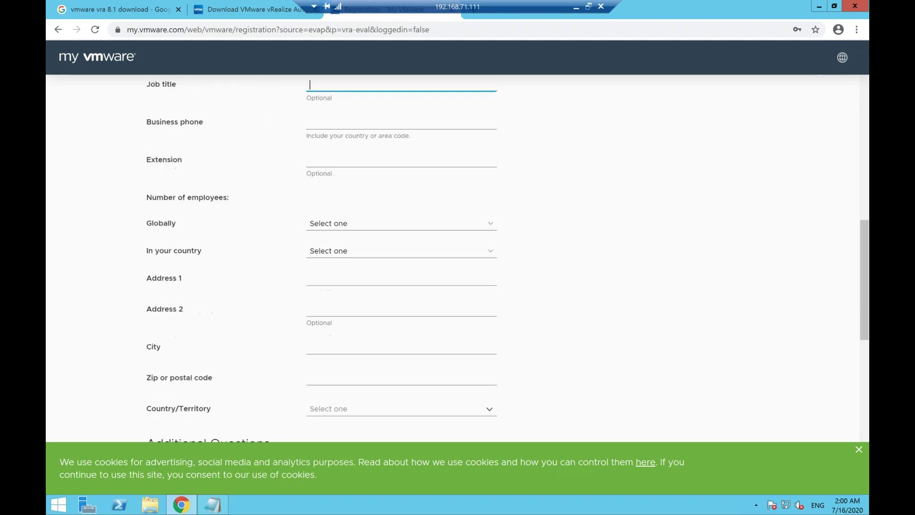
{"action": "scroll", "coordinate": [457, 258], "scroll_direction": "down", "scroll_amount": 4}
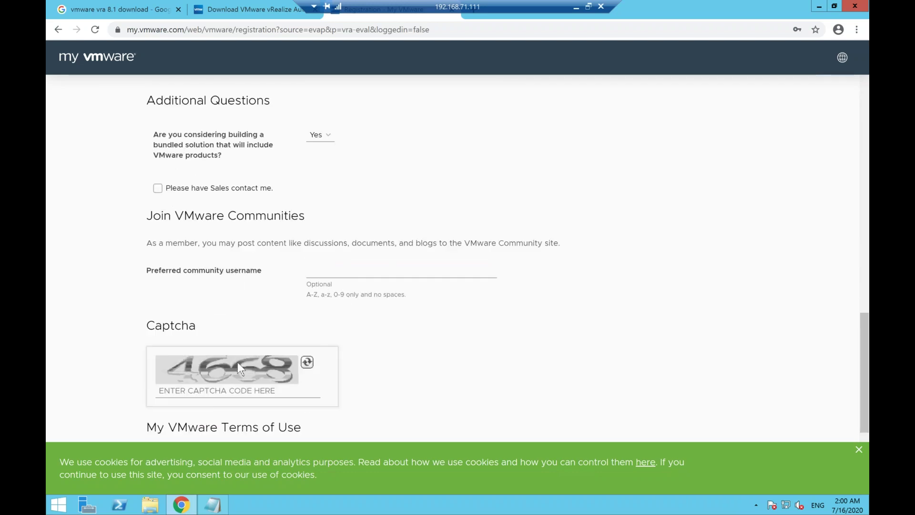
Step: Enter the captcha code and accept the Terms of Use and End User License Agreement
{"action": "scroll", "coordinate": [357, 317], "scroll_direction": "down", "scroll_amount": 2}
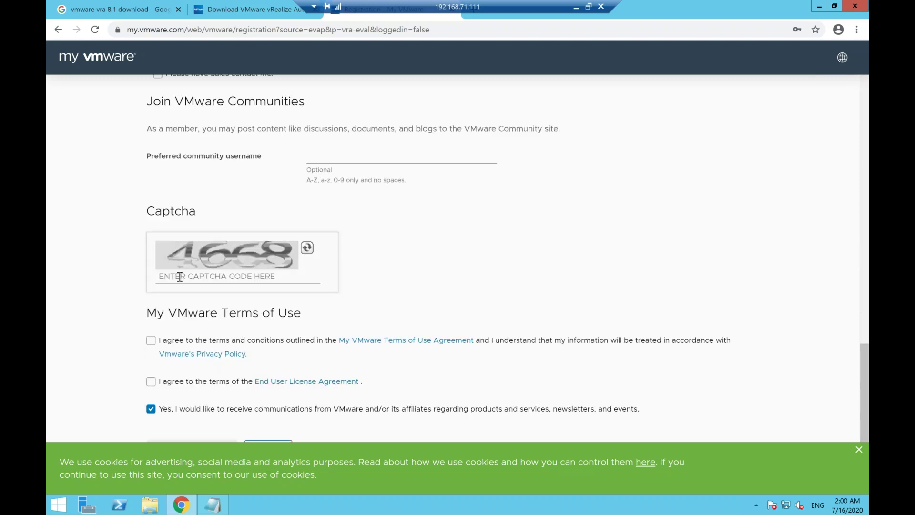
{"action": "left_click", "coordinate": [190, 281]}
{"action": "type", "text": "46"}
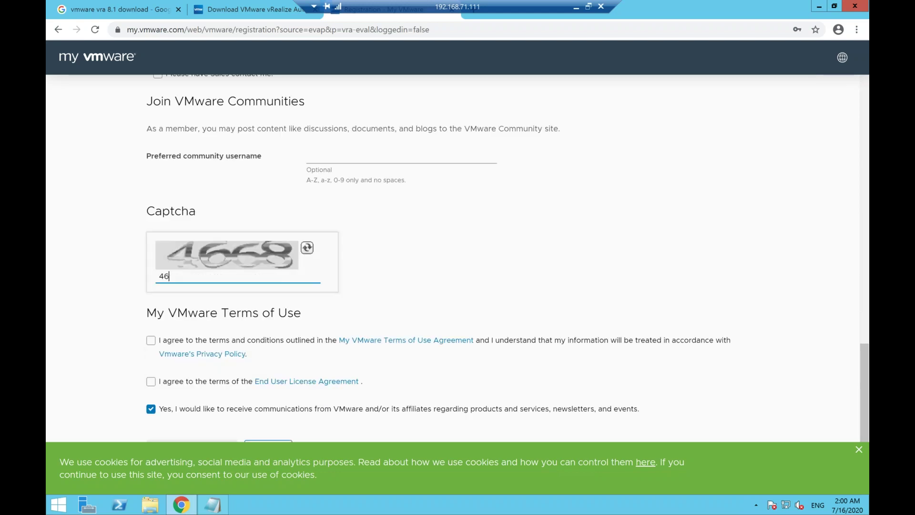
{"action": "type", "text": "68"}
{"action": "left_click", "coordinate": [151, 340]}
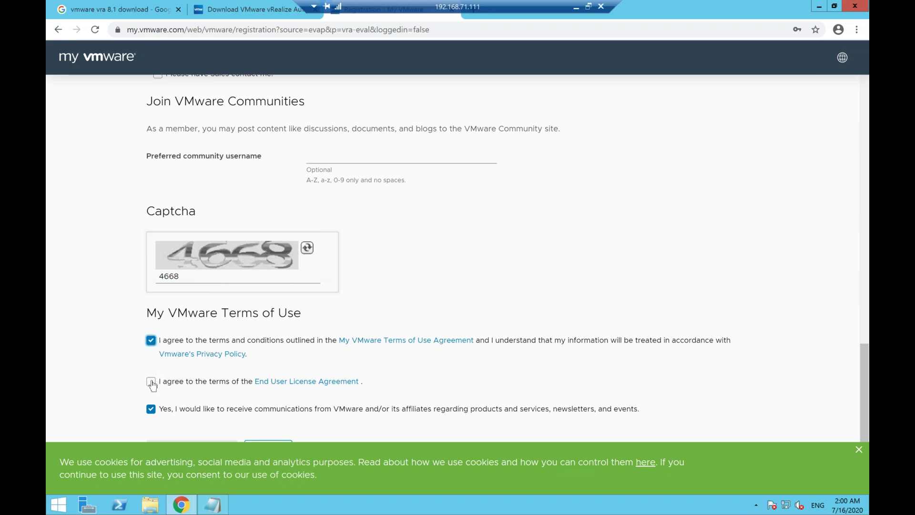
{"action": "left_click", "coordinate": [151, 382]}
Step: Scroll back up and select the existing password for replacement
{"action": "scroll", "coordinate": [494, 357], "scroll_direction": "down", "scroll_amount": 1}
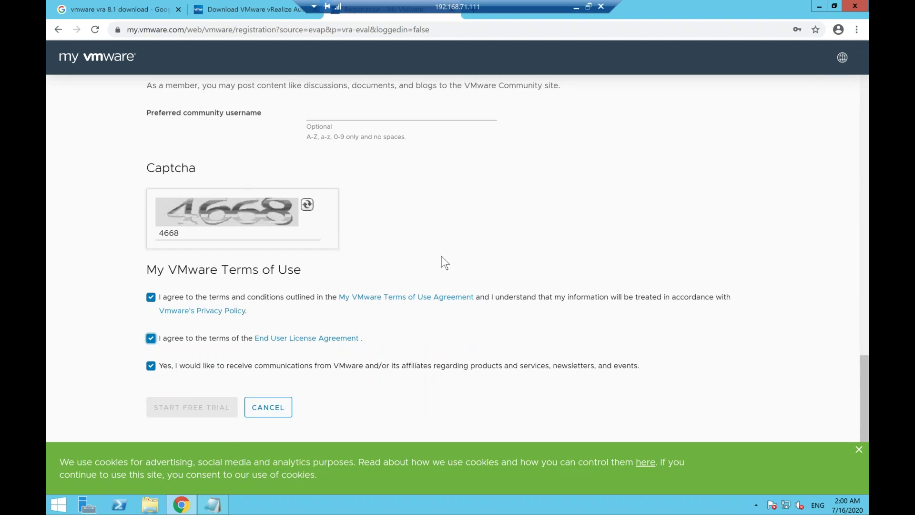
{"action": "scroll", "coordinate": [445, 263], "scroll_direction": "up", "scroll_amount": 15}
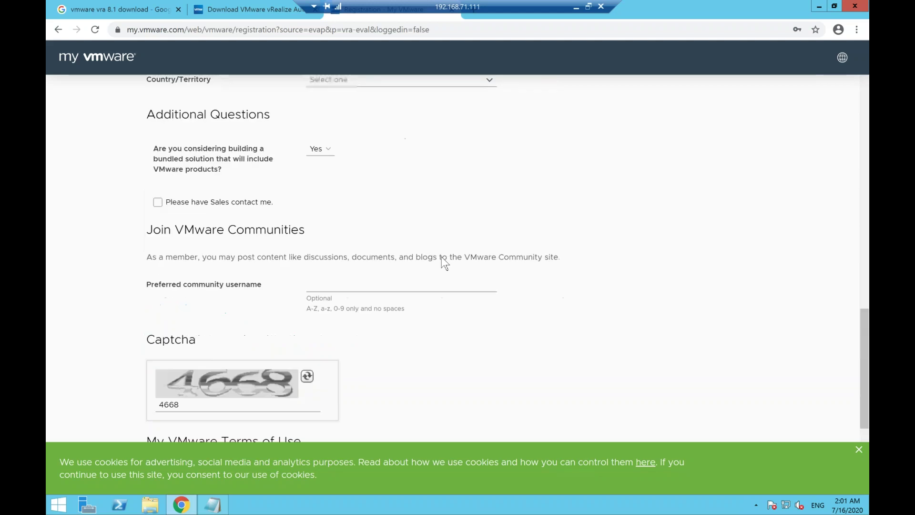
{"action": "scroll", "coordinate": [445, 263], "scroll_direction": "up", "scroll_amount": 7}
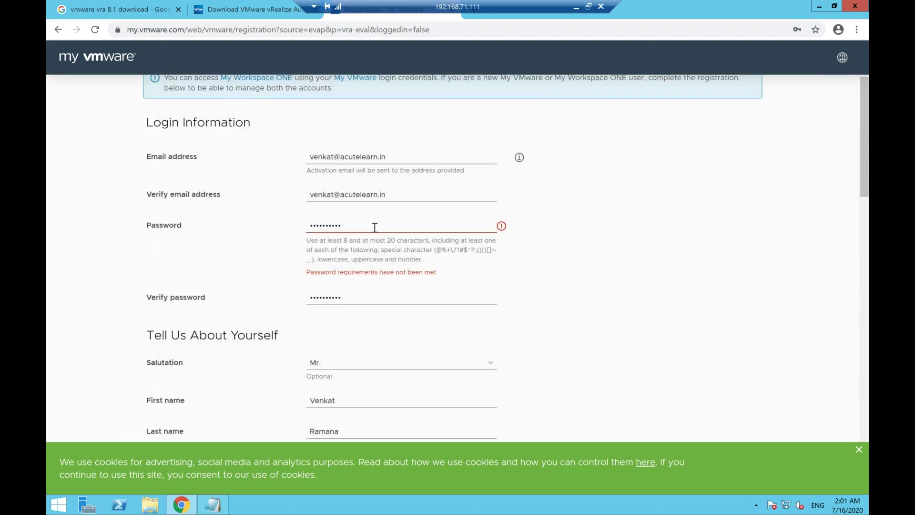
{"action": "double_click", "coordinate": [359, 224]}
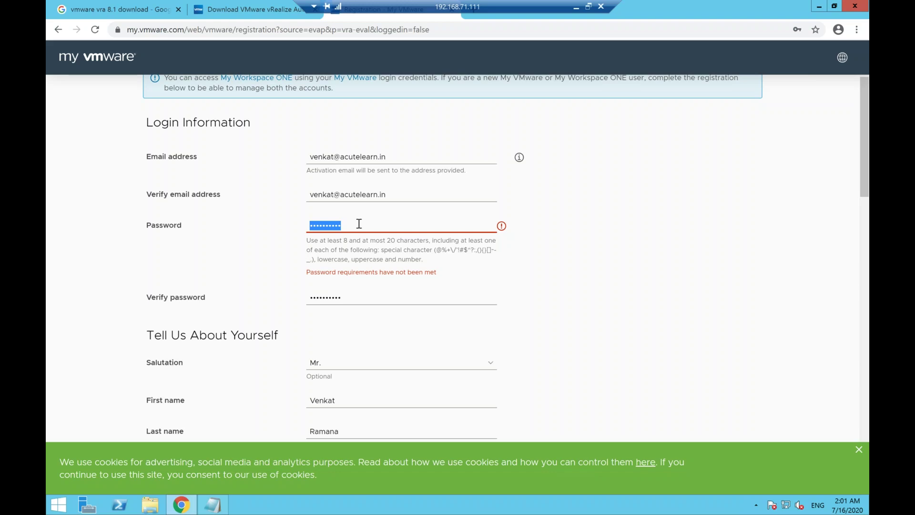
Step: Replace the password with a compliant one and fill in its matching confirmation
{"action": "key", "text": "Tab"}
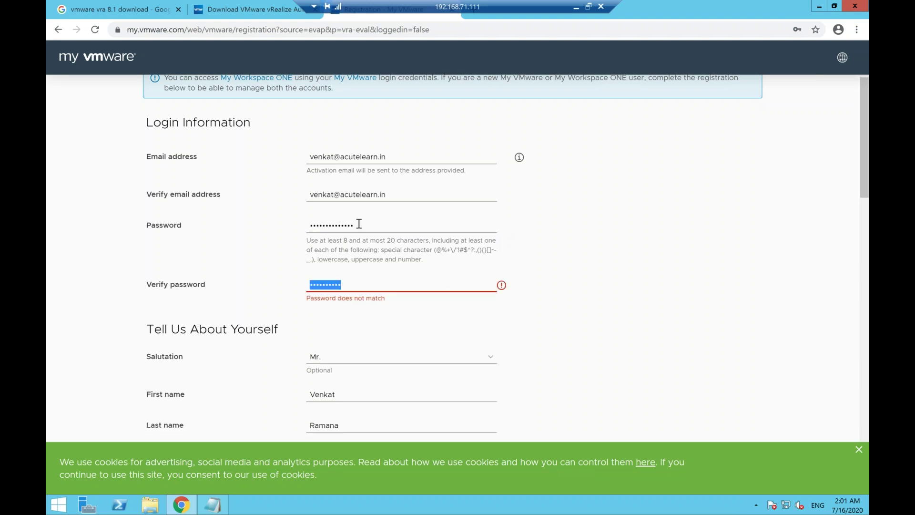
{"action": "key", "text": "Tab"}
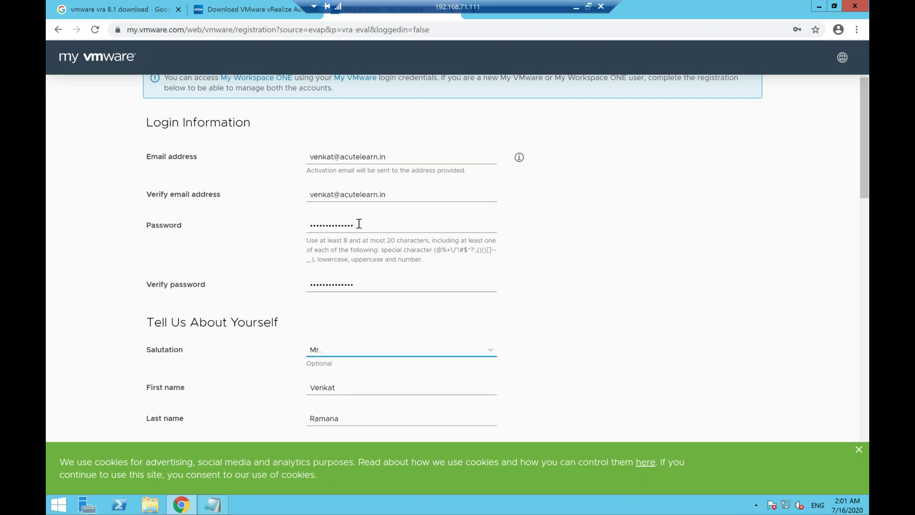
{"action": "scroll", "coordinate": [359, 223], "scroll_direction": "down", "scroll_amount": 15}
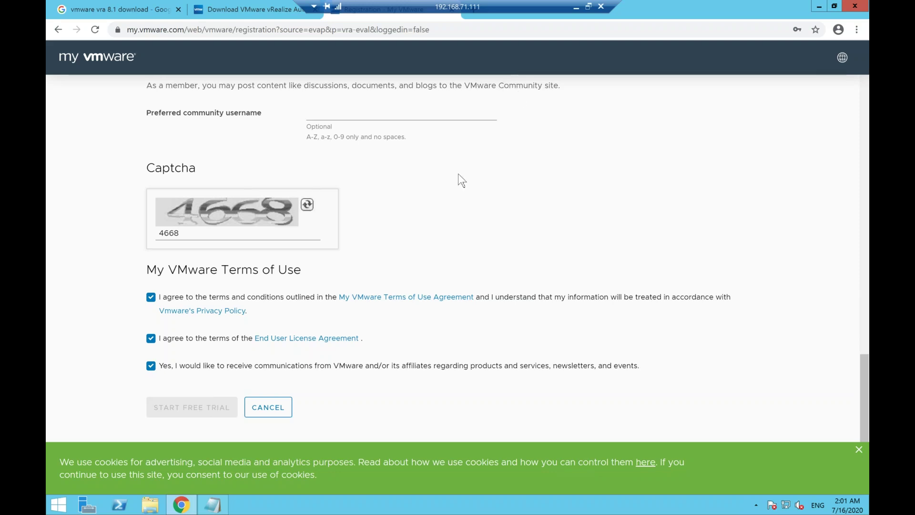
Step: Enter 'Acutelearn' as the company name and skip past the job title
{"action": "scroll", "coordinate": [459, 174], "scroll_direction": "up", "scroll_amount": 15}
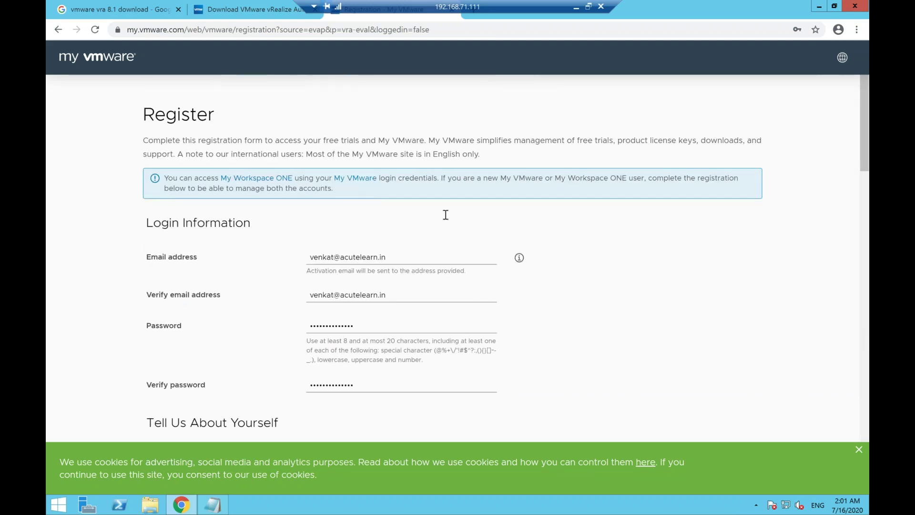
{"action": "scroll", "coordinate": [435, 289], "scroll_direction": "down", "scroll_amount": 5}
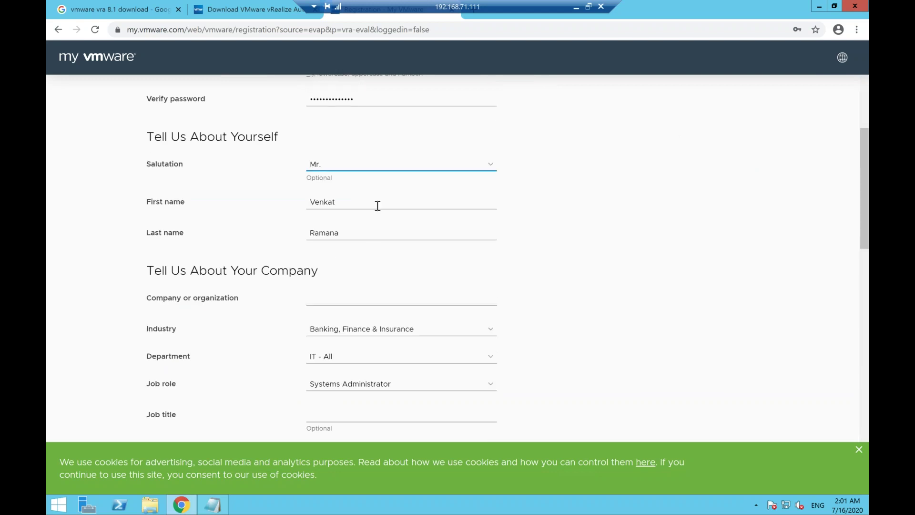
{"action": "left_click", "coordinate": [370, 296]}
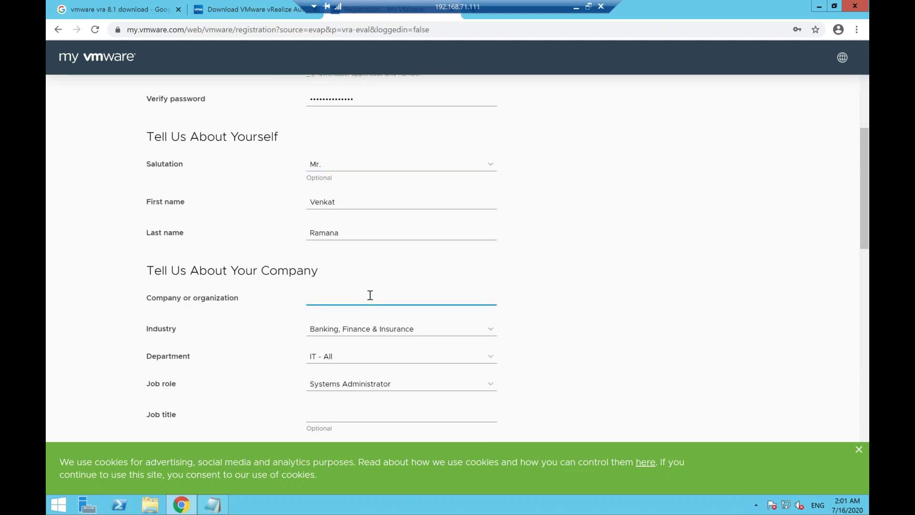
{"action": "type", "text": "Acutelearn"}
{"action": "key", "text": "Tab"}
{"action": "key", "text": "Tab"}
{"action": "key", "text": "Tab"}
{"action": "key", "text": "Tab"}
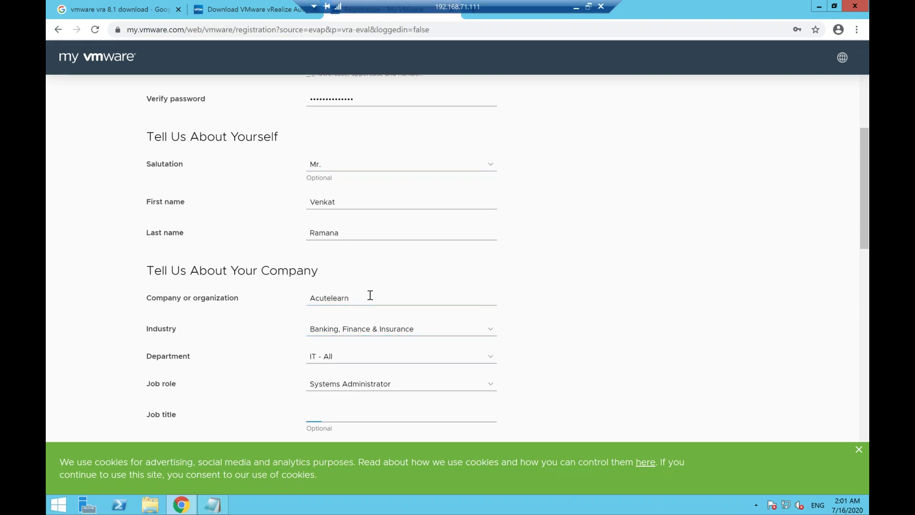
{"action": "key", "text": "Tab"}
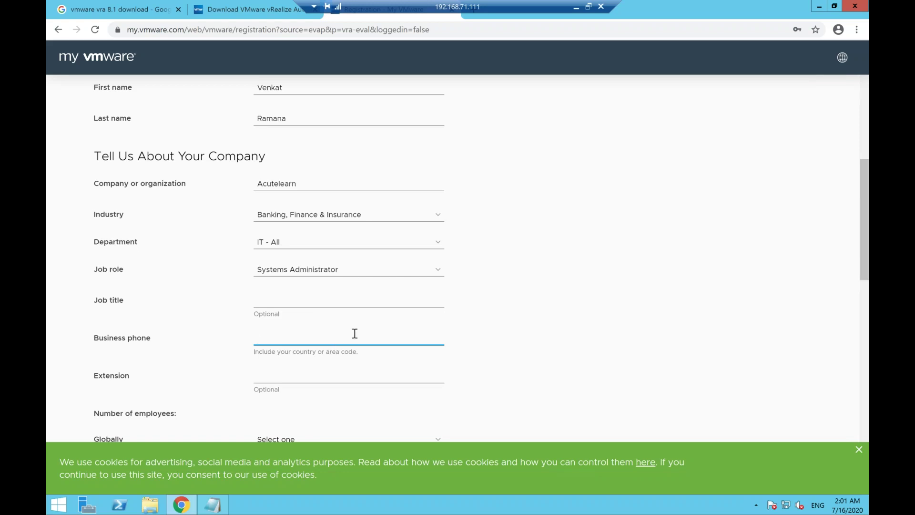
Step: Enter the business phone number, correcting the mistyped digits, and move on to Extension
{"action": "key", "text": "Tab"}
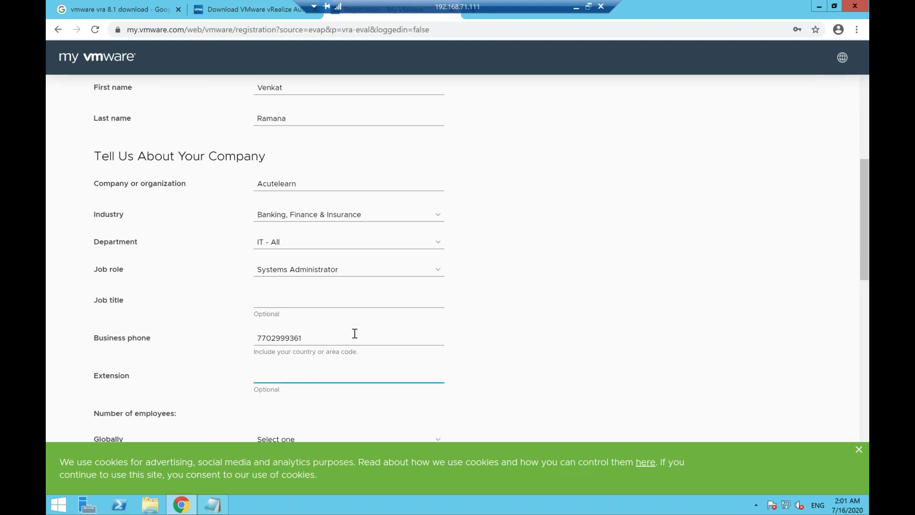
Step: Set both the global and in-country employee counts to Less Than 100
{"action": "scroll", "coordinate": [355, 334], "scroll_direction": "down", "scroll_amount": 2}
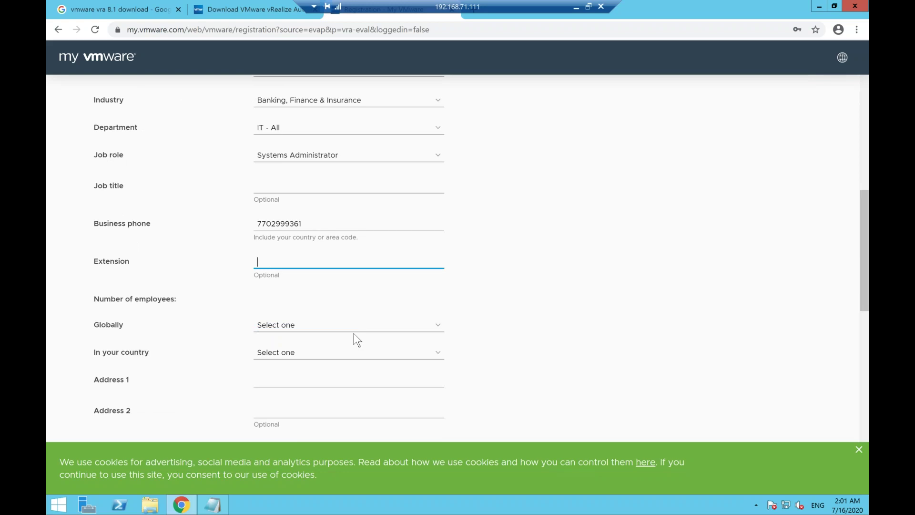
{"action": "left_click", "coordinate": [307, 328]}
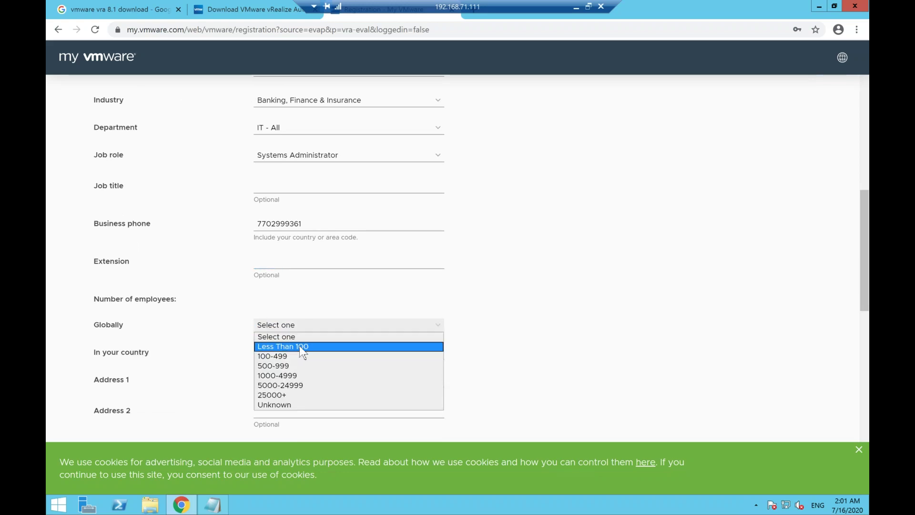
{"action": "left_click", "coordinate": [300, 345]}
{"action": "left_click", "coordinate": [306, 351]}
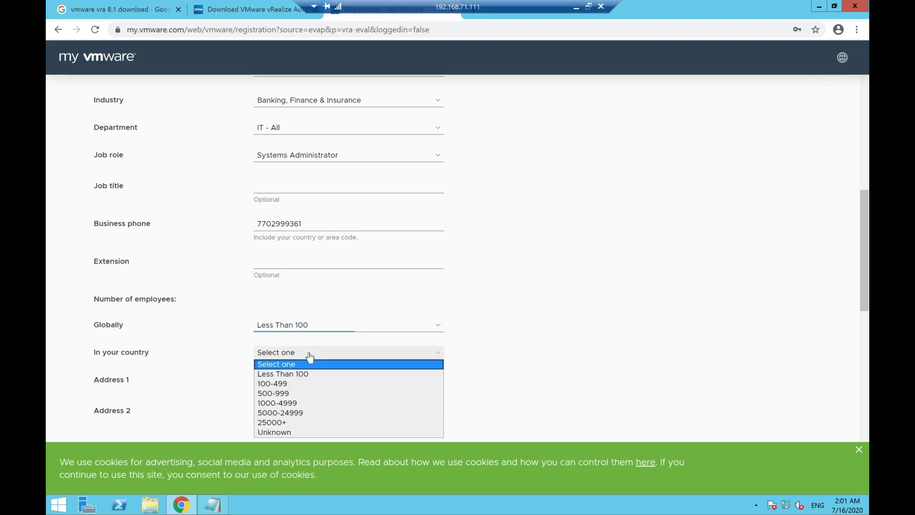
{"action": "left_click", "coordinate": [302, 376]}
Step: Fill in Address 1, City and the Zip or postal code, fixing a mistyped postal code
{"action": "scroll", "coordinate": [358, 375], "scroll_direction": "down", "scroll_amount": 2}
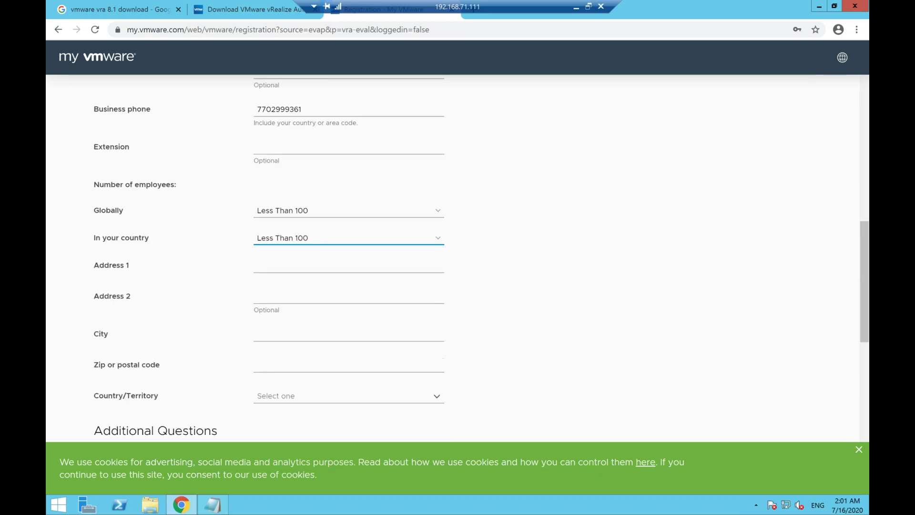
{"action": "left_click", "coordinate": [284, 257]}
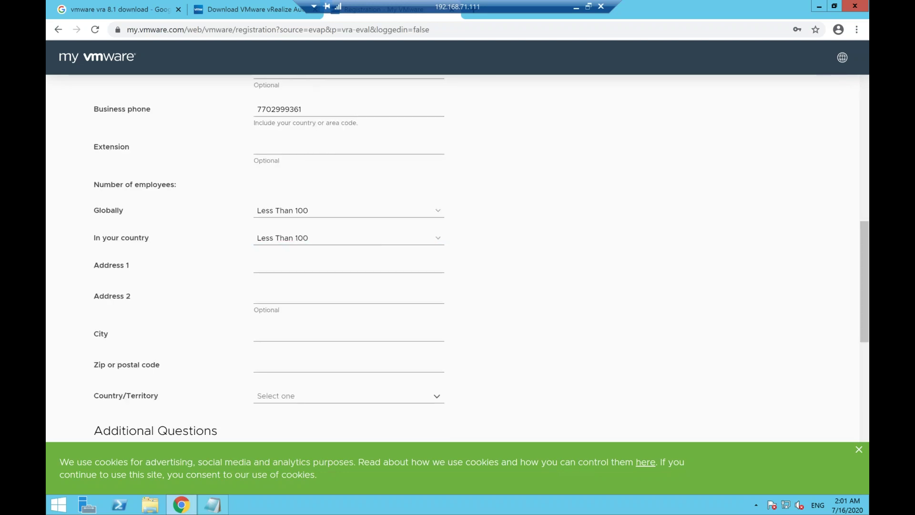
{"action": "left_click", "coordinate": [289, 269]}
{"action": "type", "text": "Madhaur"}
{"action": "key", "text": "Tab"}
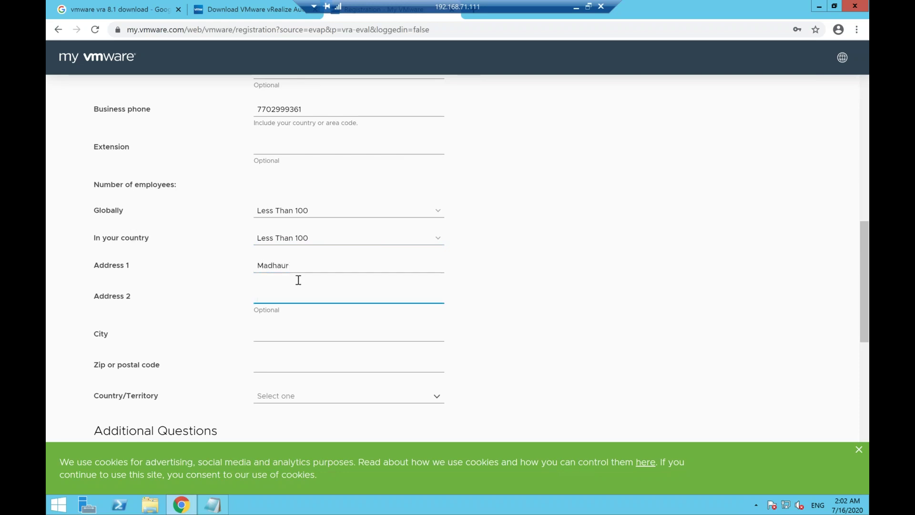
{"action": "left_click", "coordinate": [280, 333]}
{"action": "type", "text": "Hyd"}
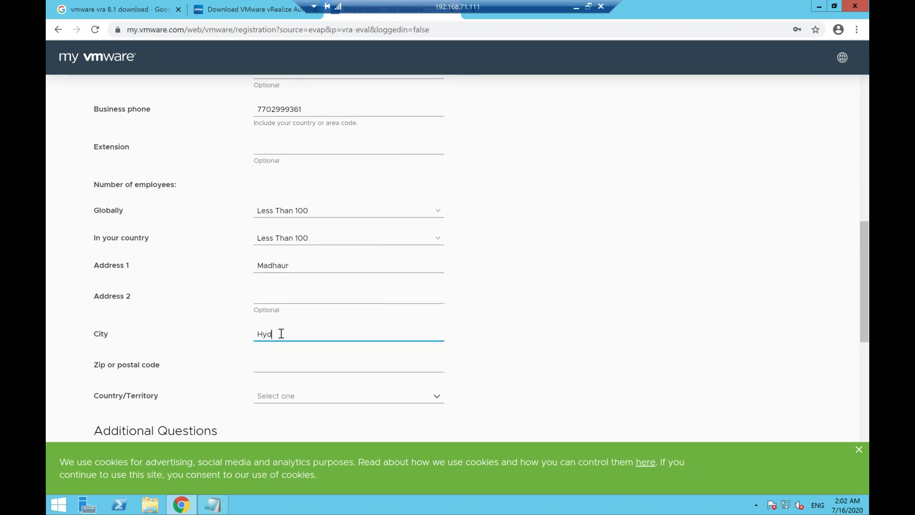
{"action": "key", "text": "Tab"}
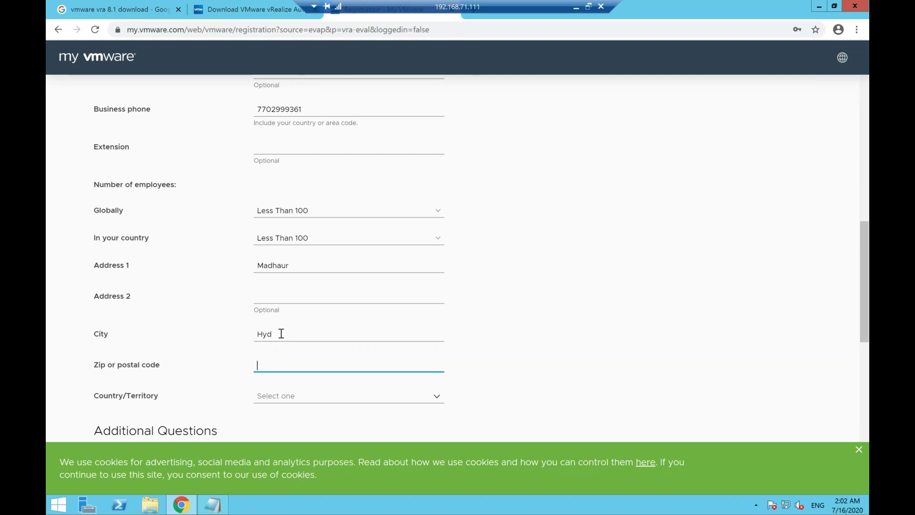
{"action": "type", "text": "500050"}
{"action": "key", "text": "Tab"}
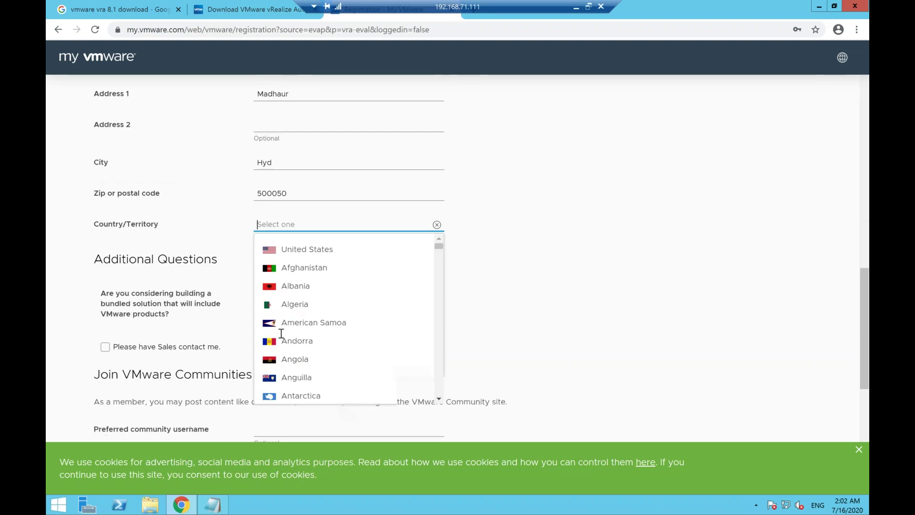
Step: Set Country/Territory to India by typing 'ind' in the dropdown
{"action": "scroll", "coordinate": [281, 333], "scroll_direction": "down", "scroll_amount": 5}
{"action": "type", "text": "ind"}
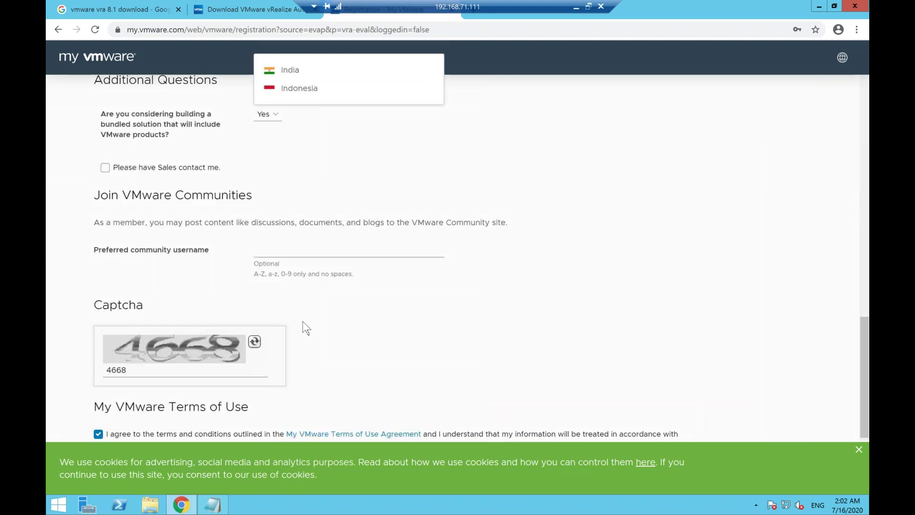
{"action": "left_click", "coordinate": [288, 71]}
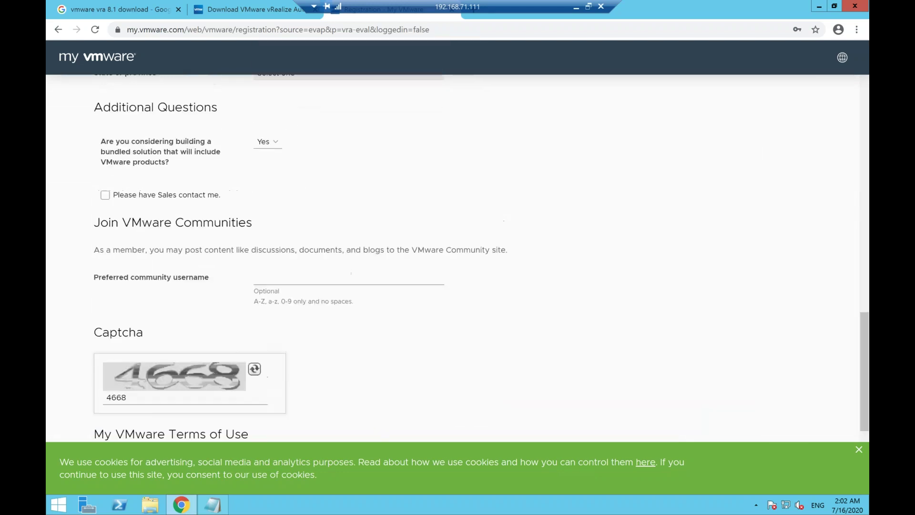
{"action": "scroll", "coordinate": [379, 254], "scroll_direction": "up", "scroll_amount": 7}
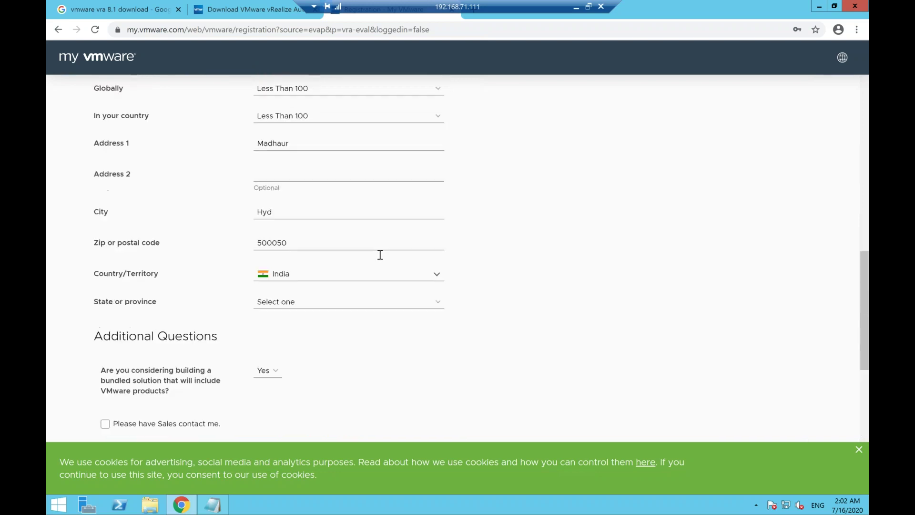
{"action": "scroll", "coordinate": [380, 254], "scroll_direction": "down", "scroll_amount": 7}
{"action": "scroll", "coordinate": [380, 254], "scroll_direction": "up", "scroll_amount": 5}
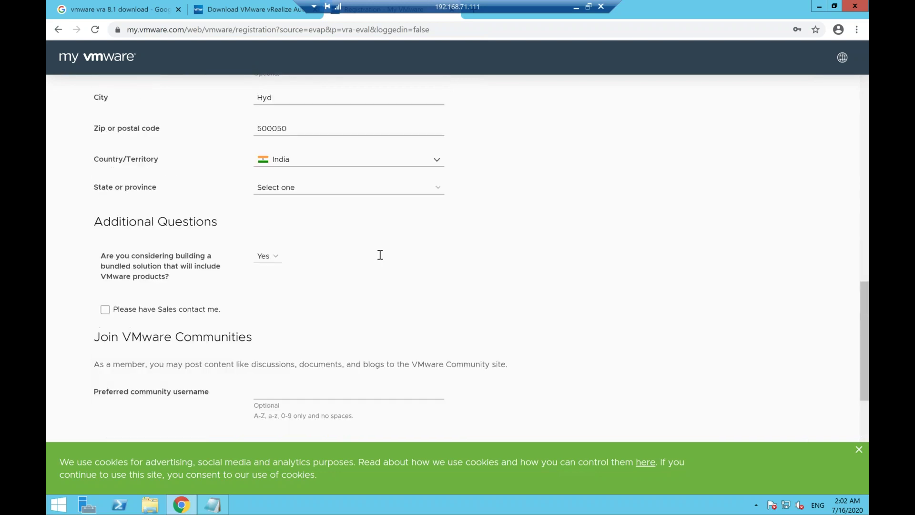
Step: Choose Andhra Pradesh as the State or province
{"action": "left_click", "coordinate": [291, 300]}
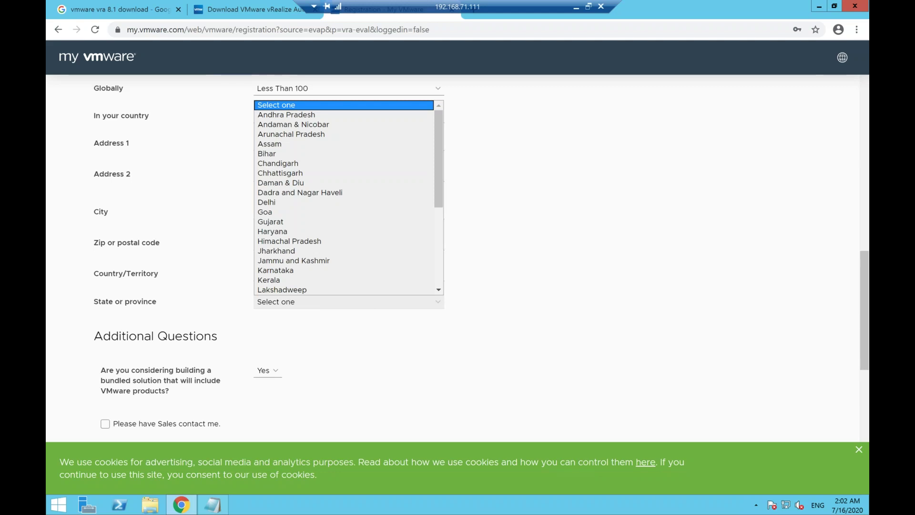
{"action": "key", "text": "t"}
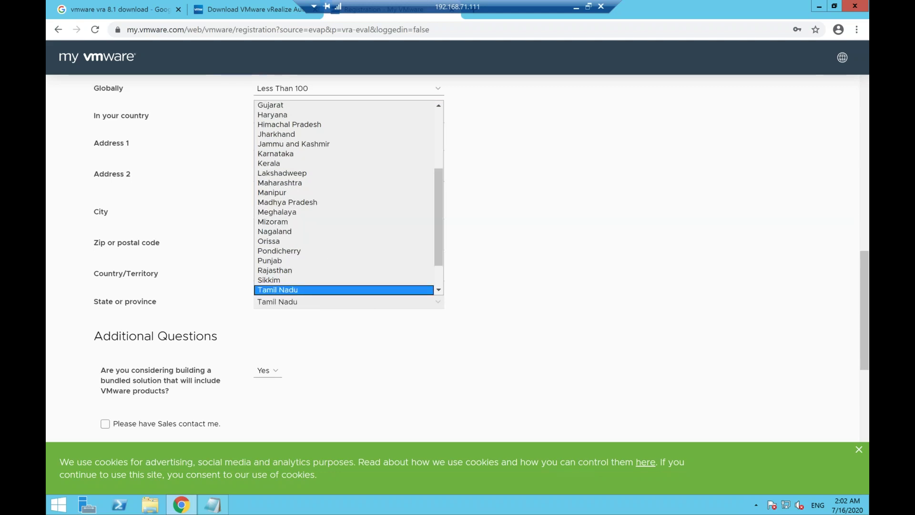
{"action": "scroll", "coordinate": [290, 301], "scroll_direction": "down", "scroll_amount": 4}
{"action": "left_click", "coordinate": [306, 130]}
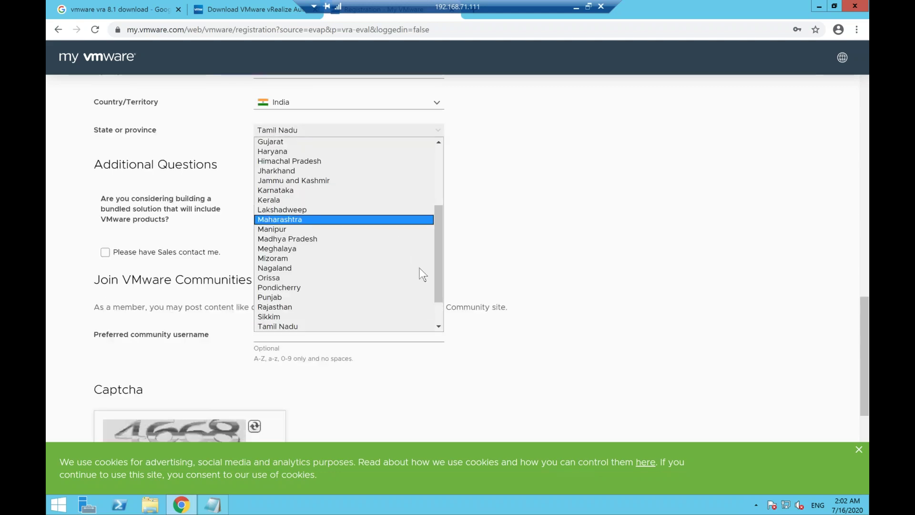
{"action": "scroll", "coordinate": [441, 309], "scroll_direction": "down", "scroll_amount": 2}
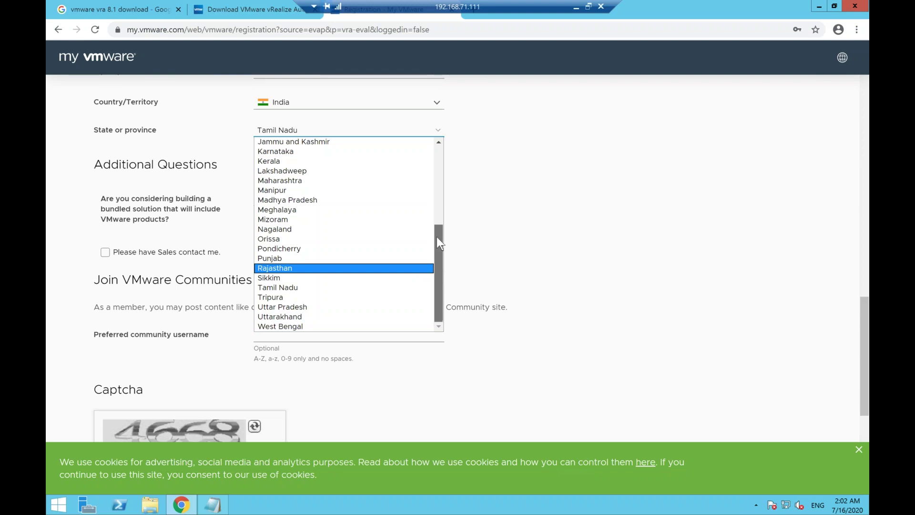
{"action": "left_click_drag", "start_coordinate": [439, 243], "coordinate": [438, 164]}
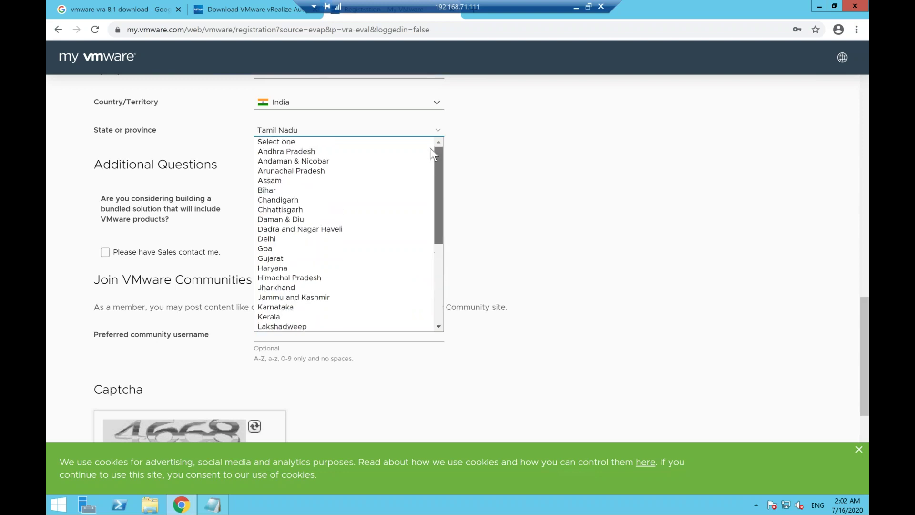
{"action": "left_click", "coordinate": [305, 152]}
{"action": "scroll", "coordinate": [385, 312], "scroll_direction": "down", "scroll_amount": 5}
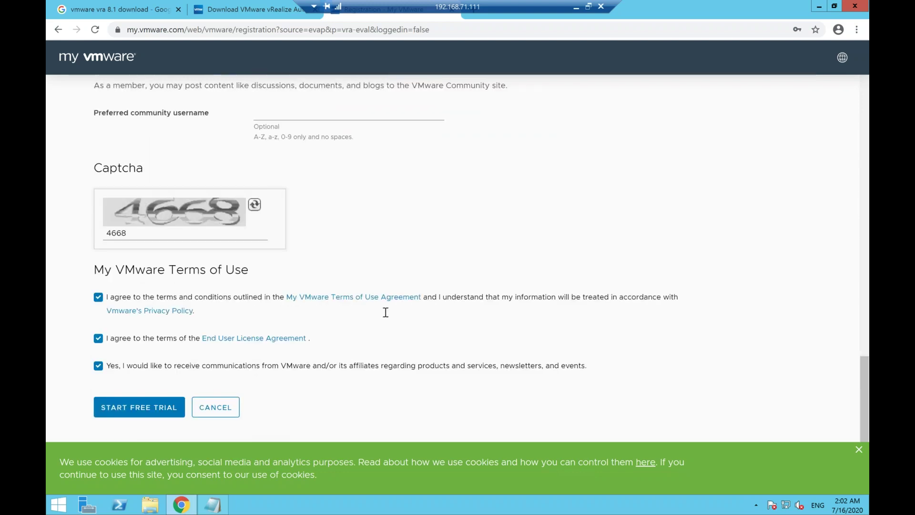
Step: Submit the free-trial registration, decline saving the password, enter the captcha code, and minimize the remote session
{"action": "left_click", "coordinate": [147, 407]}
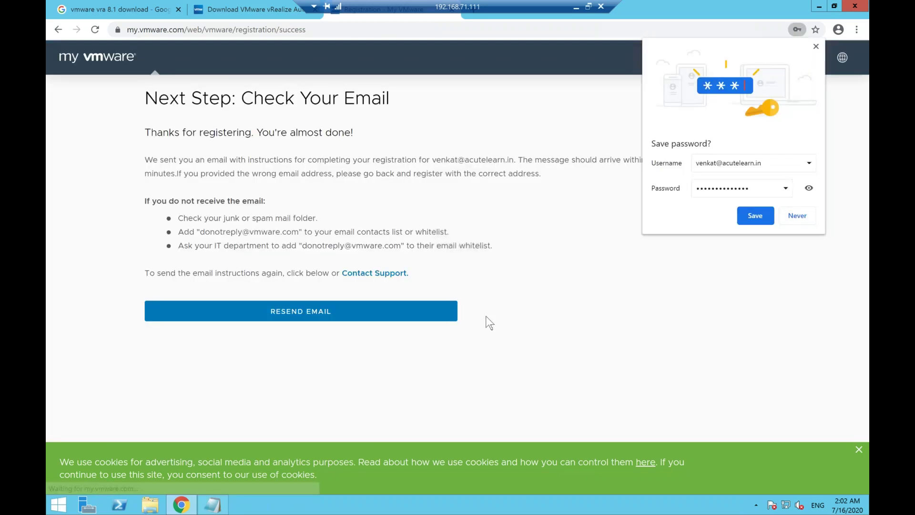
{"action": "left_click", "coordinate": [802, 213]}
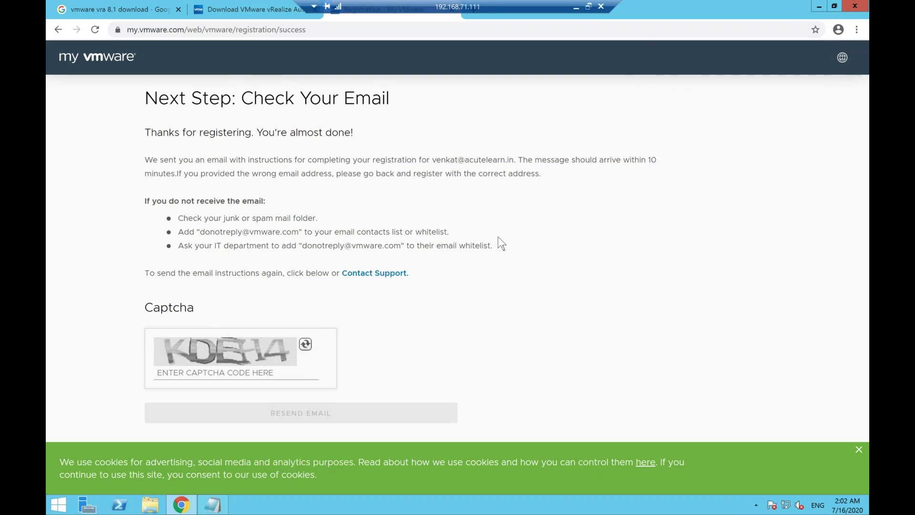
{"action": "left_click", "coordinate": [229, 374]}
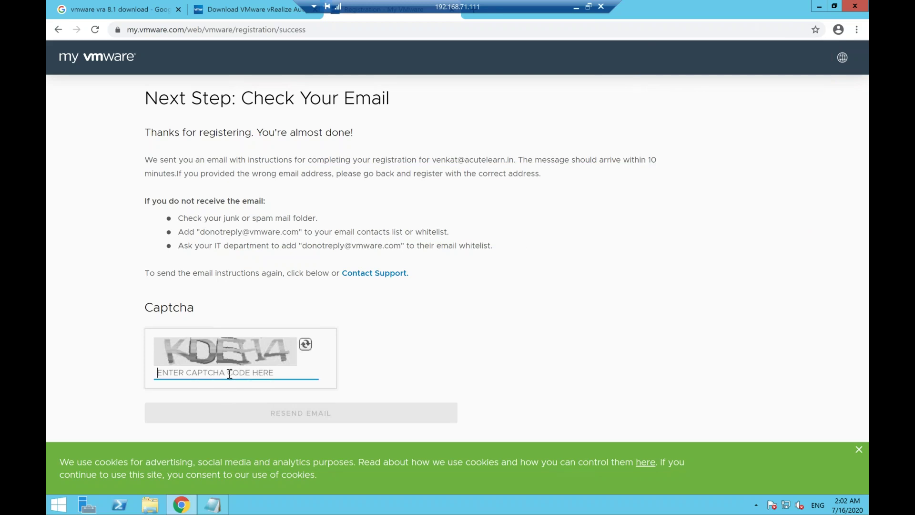
{"action": "type", "text": "K"}
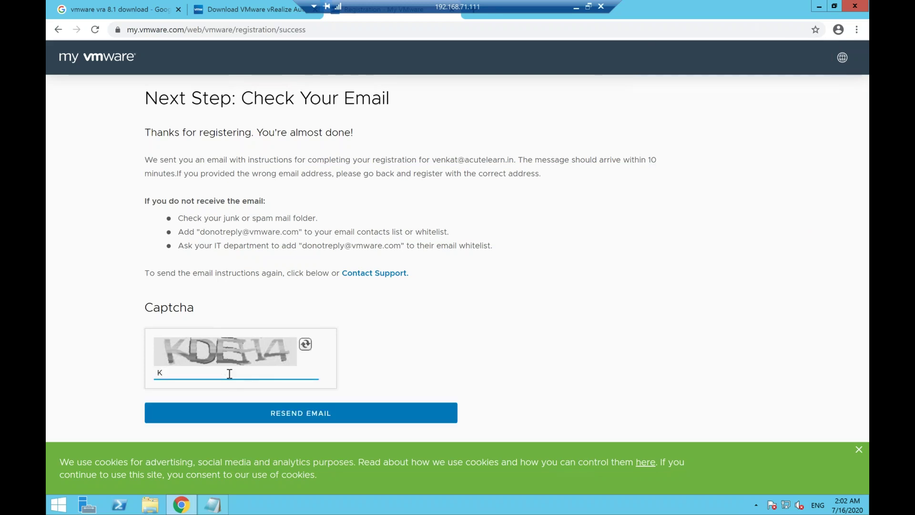
{"action": "type", "text": "DEH4"}
{"action": "left_click", "coordinate": [575, 7]}
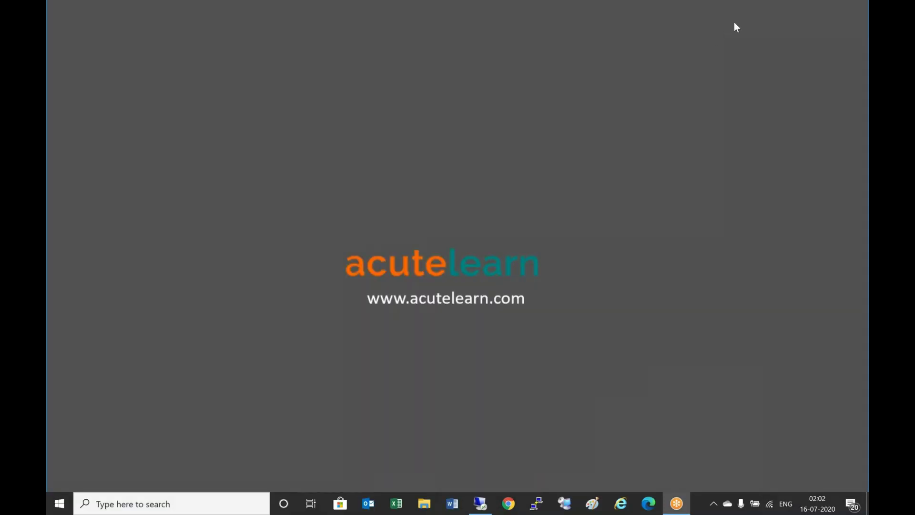
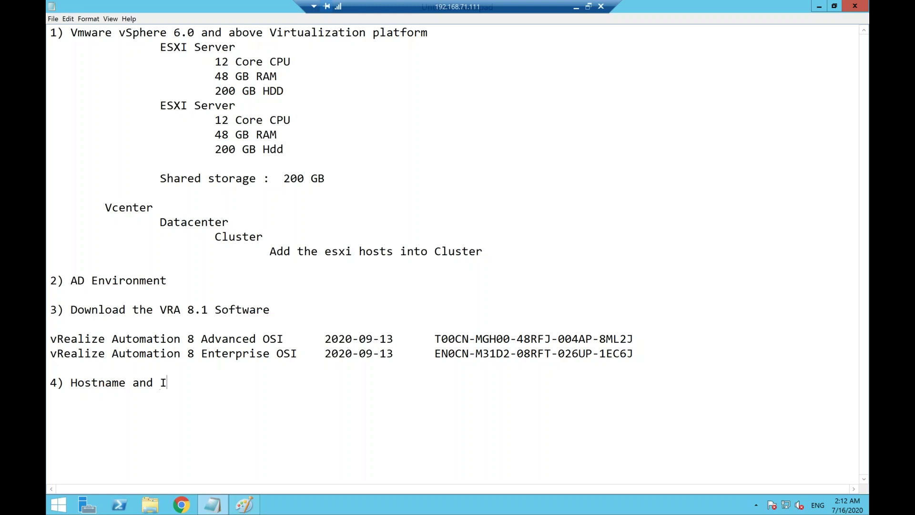
Step: Add an indented LCM entry with Hostname vmwlcm.alvra.net and IP Address 192.168.72.100
{"action": "key", "text": "Return"}
{"action": "type", "text": "`"}
{"action": "key", "text": "BackSpace"}
{"action": "key", "text": "Tab"}
{"action": "type", "text": "LCM"}
{"action": "key", "text": "Return"}
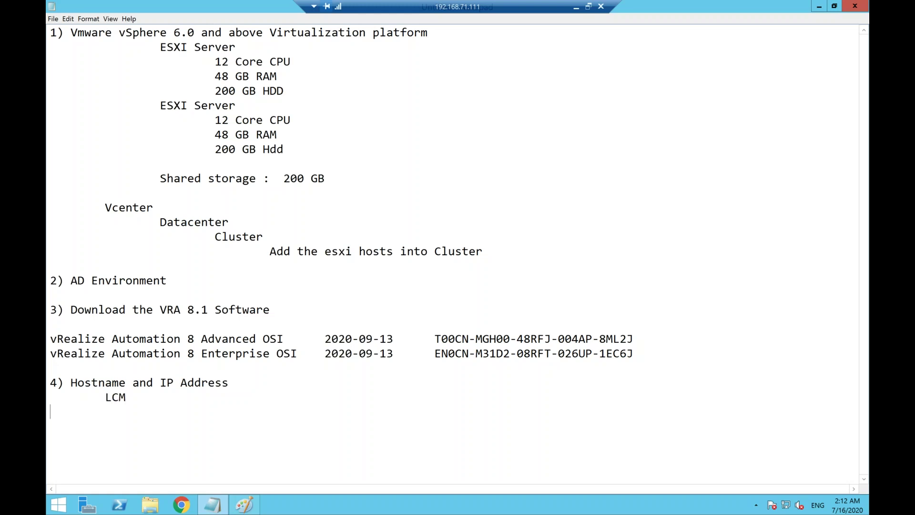
{"action": "key", "text": "Tab"}
{"action": "key", "text": "Tab"}
{"action": "type", "text": "Hostname : vmwlc"}
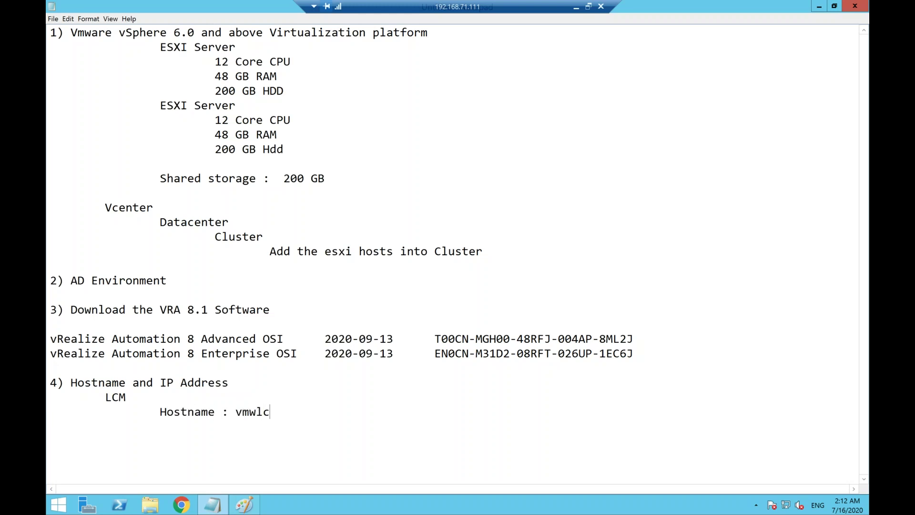
{"action": "type", "text": "m.alvra.net"}
{"action": "key", "text": "Return"}
{"action": "key", "text": "Tab"}
{"action": "key", "text": "Tab"}
{"action": "type", "text": "IP Addre"}
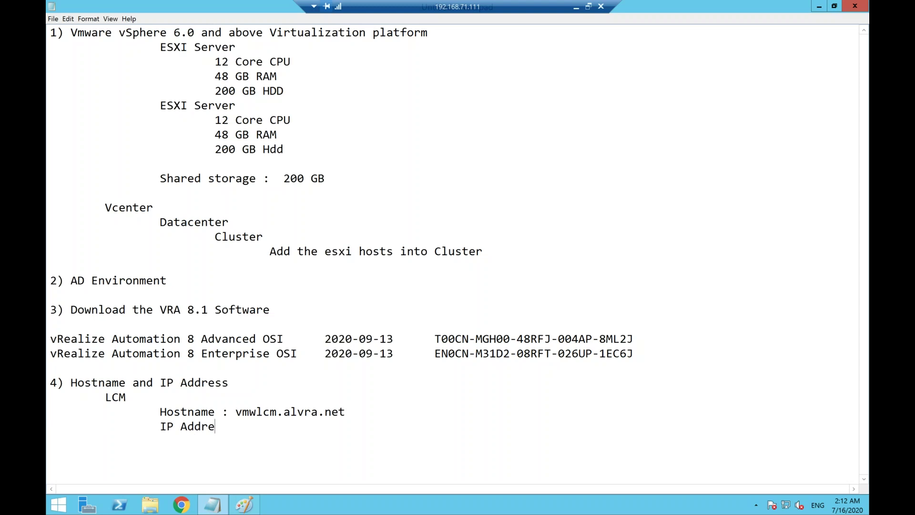
{"action": "type", "text": "ss : 192.168.72.100"}
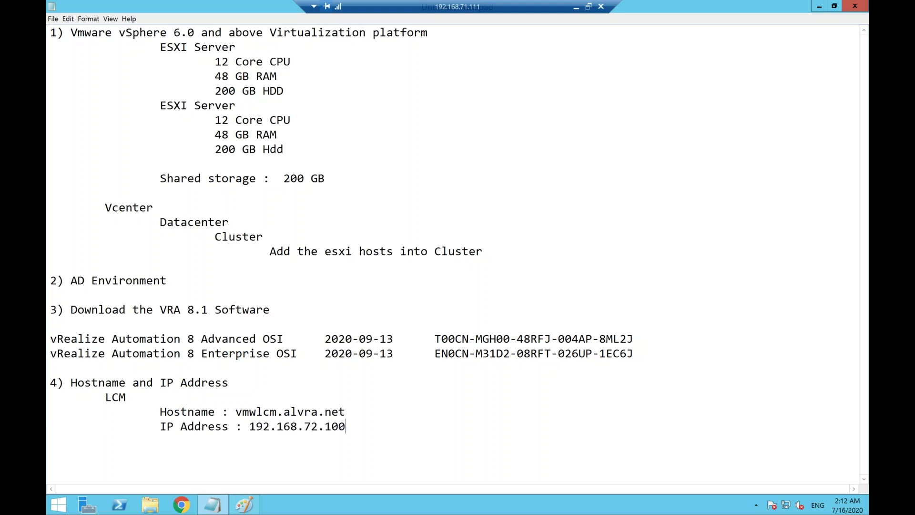
{"action": "key", "text": "Return"}
Step: Add an indented IDM entry with HostName vmwidm.alvra.net and IP Address 192.168.72.101
{"action": "key", "text": "Tab"}
{"action": "type", "text": "IDM"}
{"action": "key", "text": "Tab"}
{"action": "key", "text": "Return"}
{"action": "key", "text": "Tab"}
{"action": "key", "text": "Tab"}
{"action": "type", "text": "HostNam"}
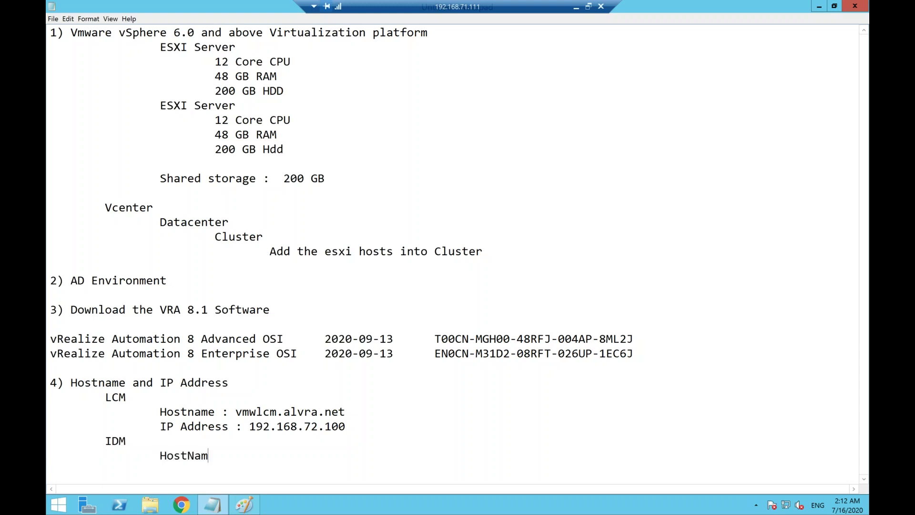
{"action": "type", "text": "e : vmwidm.alvra.net"}
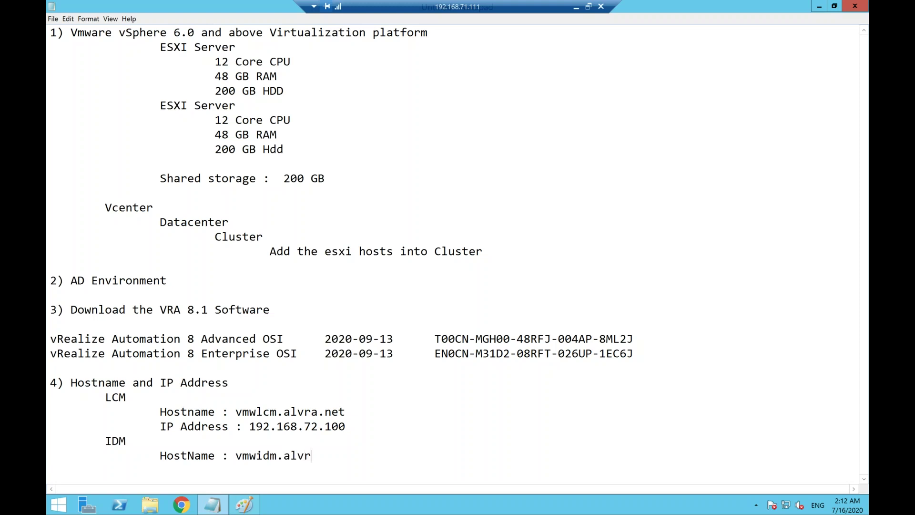
{"action": "key", "text": "Return"}
{"action": "key", "text": "Tab"}
{"action": "key", "text": "Tab"}
{"action": "type", "text": "I"}
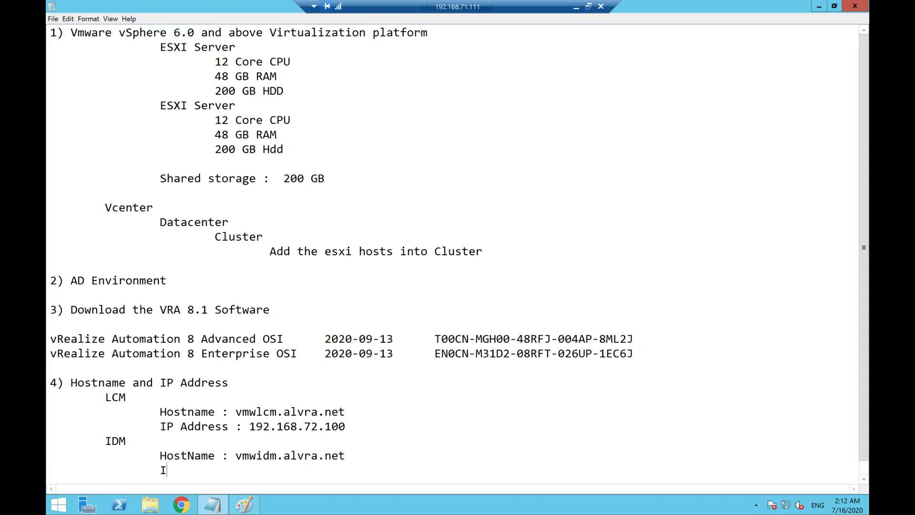
{"action": "type", "text": "P Address : 192.1"}
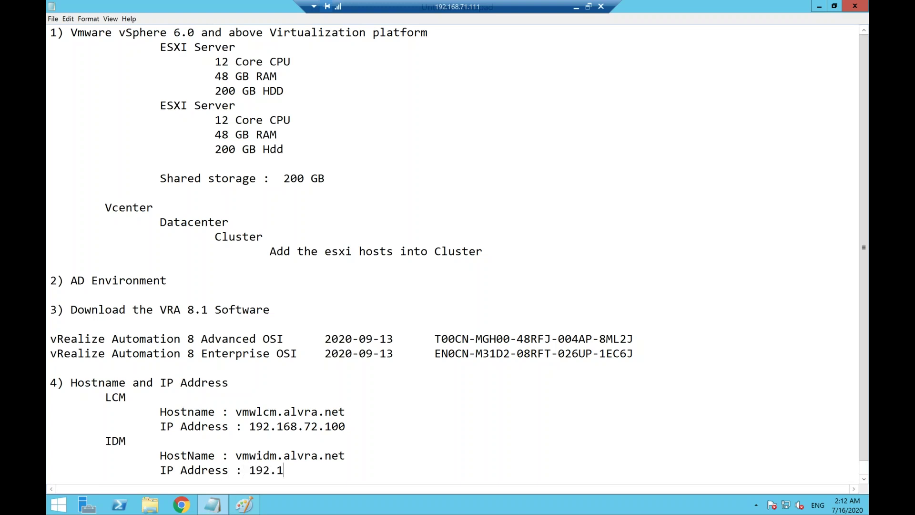
{"action": "type", "text": "68.72.101"}
{"action": "key", "text": "Return"}
{"action": "key", "text": "Tab"}
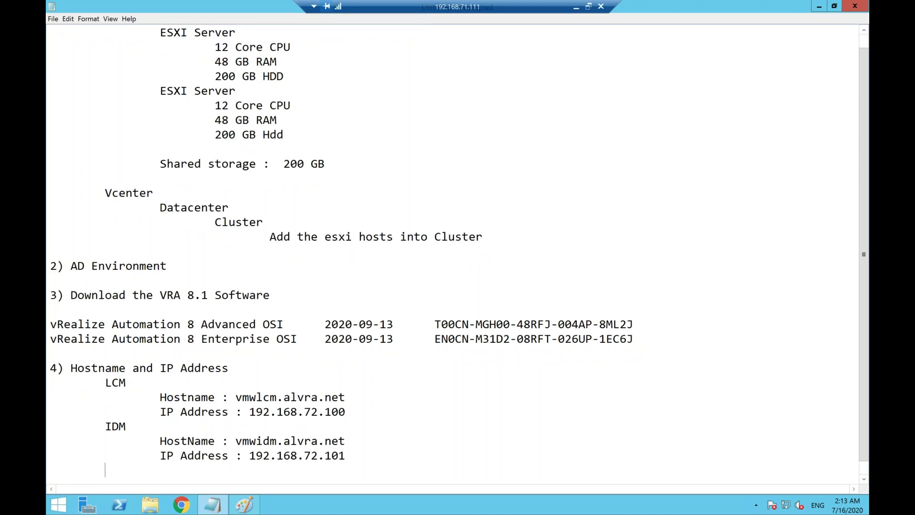
Step: Add the VRA entry with Hostname vmwvra.alvra.net and IP Address 192.168.72.102
{"action": "type", "text": "VRA"}
{"action": "key", "text": "Return"}
{"action": "key", "text": "Tab"}
{"action": "key", "text": "Tab"}
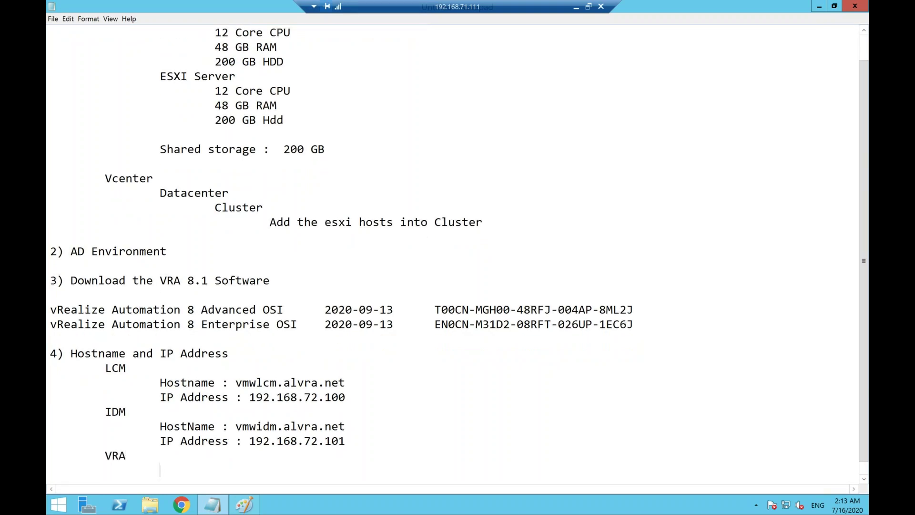
{"action": "type", "text": "Hostname"}
{"action": "key", "text": "BackSpace"}
{"action": "type", "text": ": vm"}
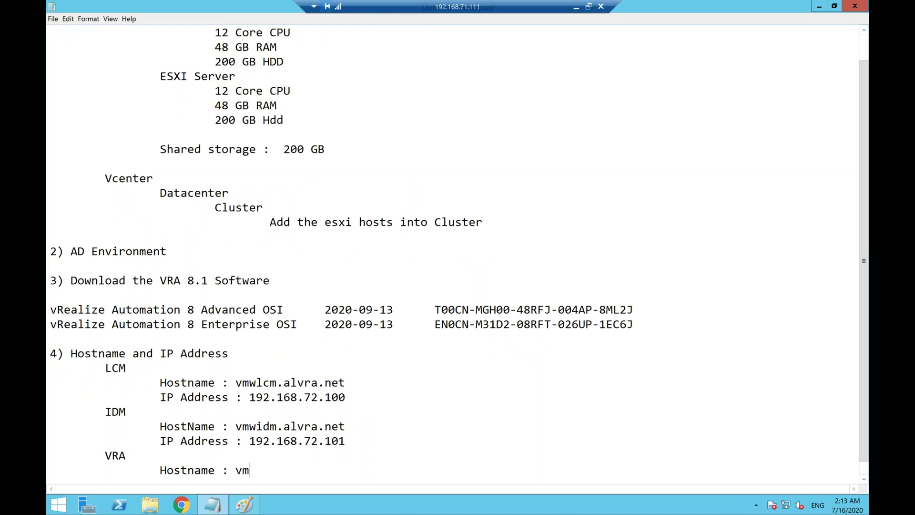
{"action": "type", "text": "wvra.alvra.net"}
{"action": "key", "text": "Return"}
{"action": "key", "text": "Tab"}
{"action": "key", "text": "Tab"}
{"action": "type", "text": "I"}
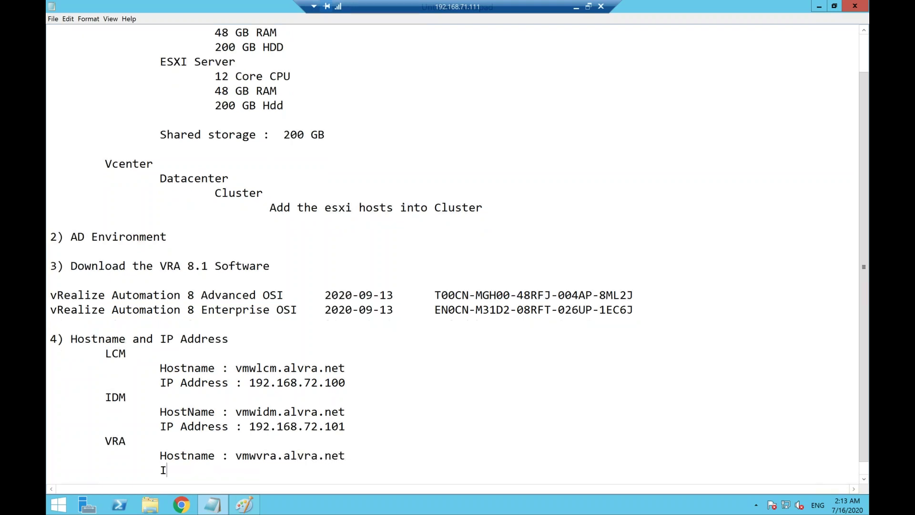
{"action": "type", "text": "P Address : 192.168."}
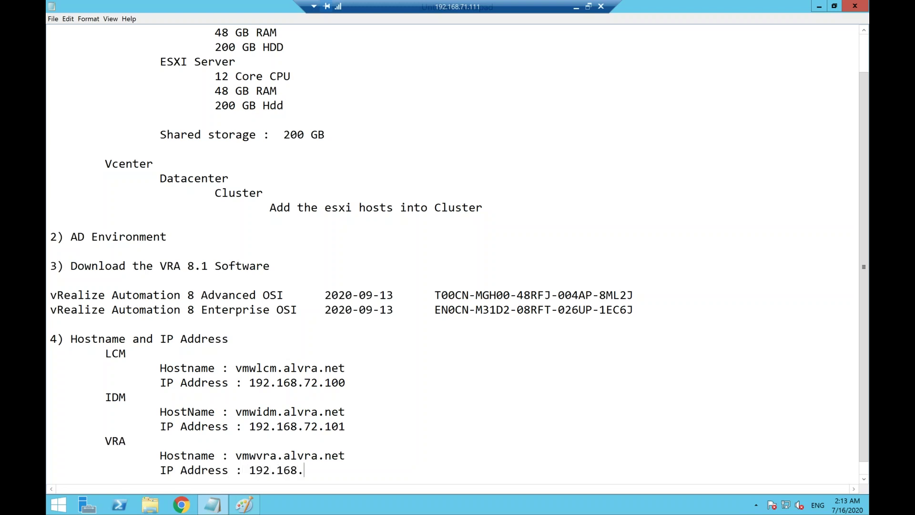
{"action": "type", "text": "72.102"}
Step: Add Subnet 255.255.255.0, Default gateway 192.168.72.12 and DNS1 192.168.72.10 lines
{"action": "key", "text": "Return"}
{"action": "key", "text": "Return"}
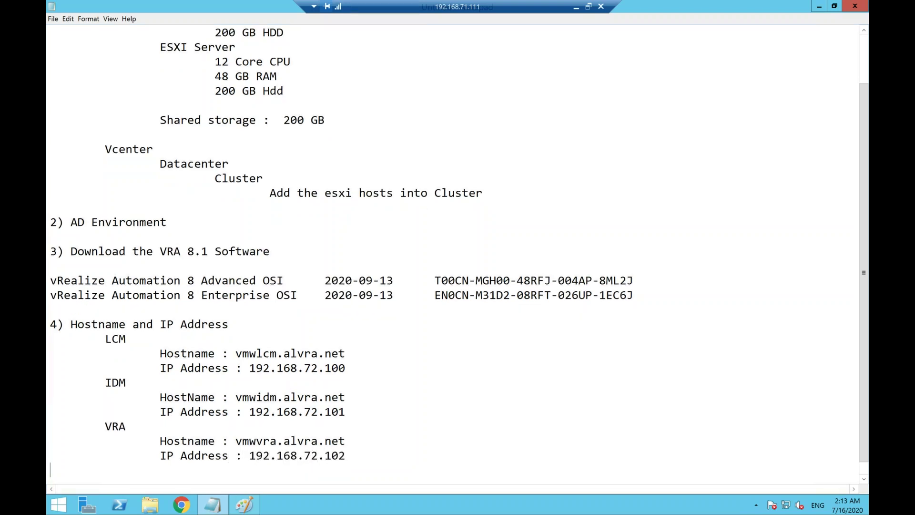
{"action": "key", "text": "Tab"}
{"action": "key", "text": "Tab"}
{"action": "type", "text": "S"}
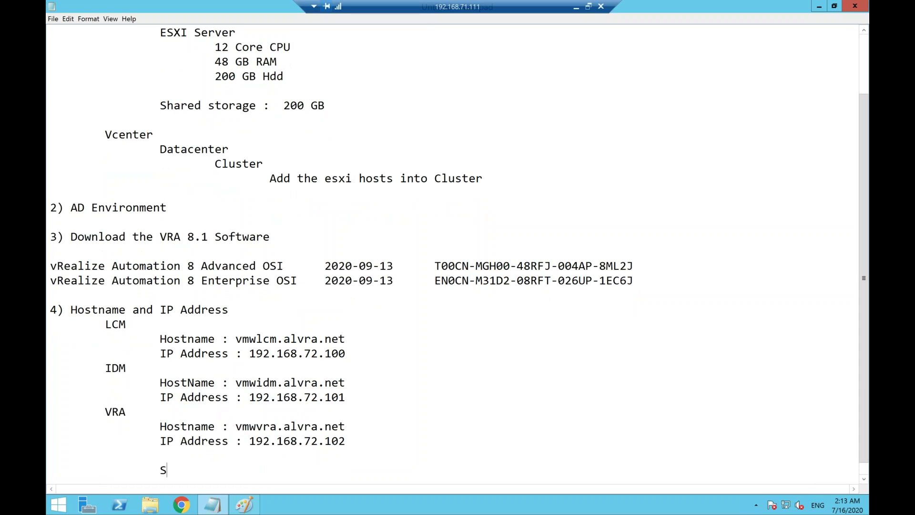
{"action": "type", "text": "ubnet : 255.255."}
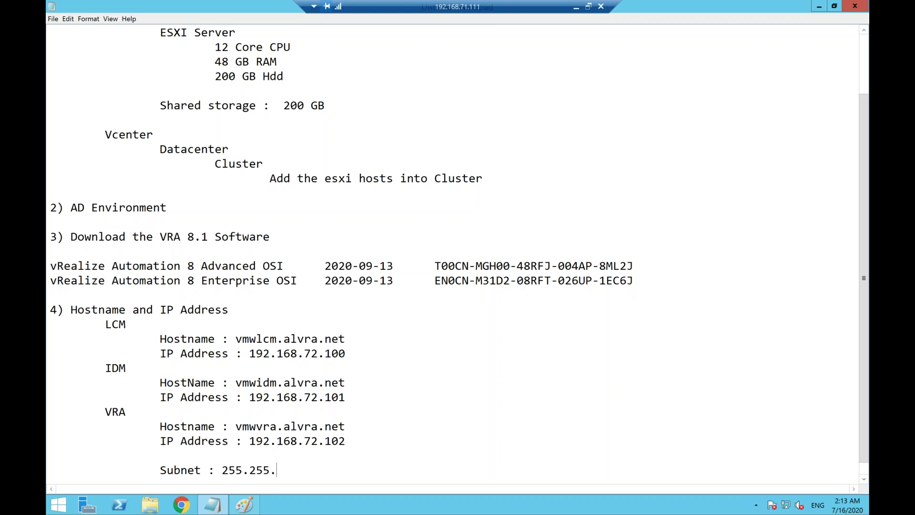
{"action": "type", "text": "255.0"}
{"action": "key", "text": "Return"}
{"action": "key", "text": "Tab"}
{"action": "key", "text": "Tab"}
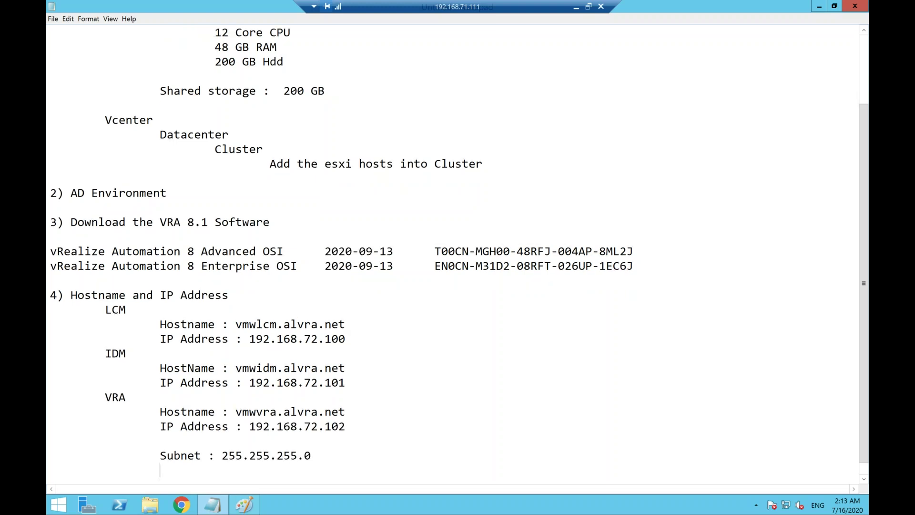
{"action": "type", "text": "Defatu"}
{"action": "key", "text": "BackSpace"}
{"action": "key", "text": "BackSpace"}
{"action": "type", "text": "ult gateway"}
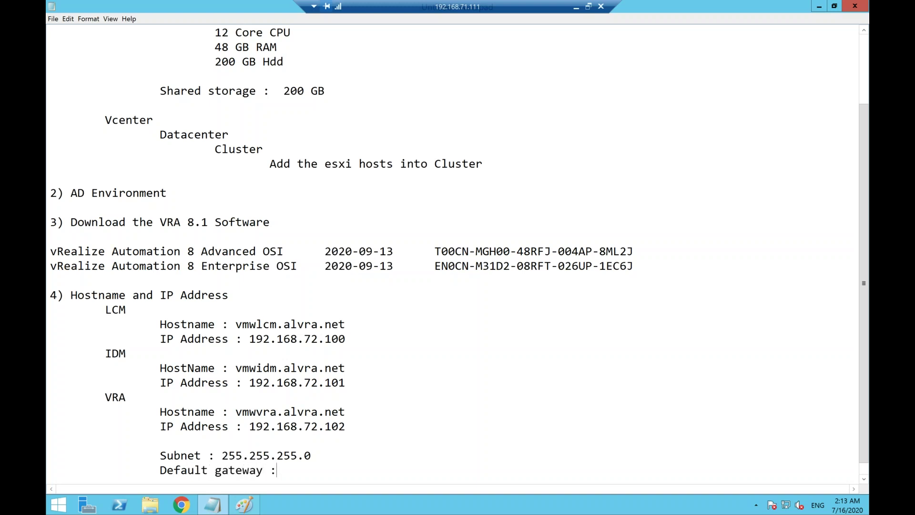
{"action": "type", "text": " : 192.168.72.12"}
{"action": "key", "text": "Return"}
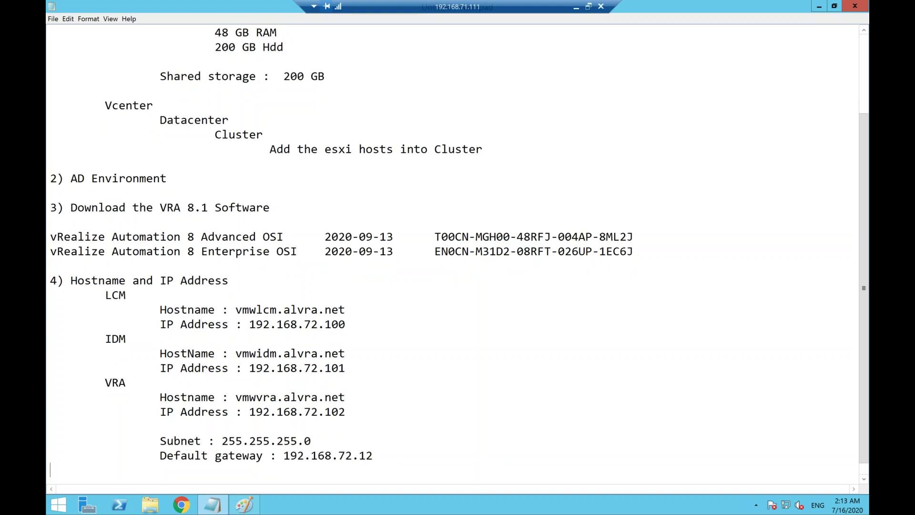
{"action": "key", "text": "Tab"}
{"action": "key", "text": "Tab"}
{"action": "type", "text": "DNS1 : 192.168"}
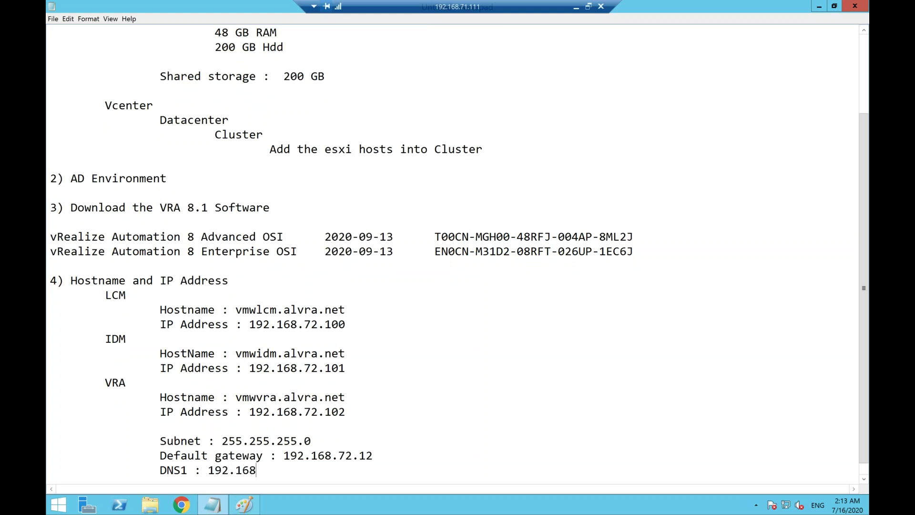
{"action": "type", "text": ".72.10"}
{"action": "key", "text": "Return"}
{"action": "key", "text": "Return"}
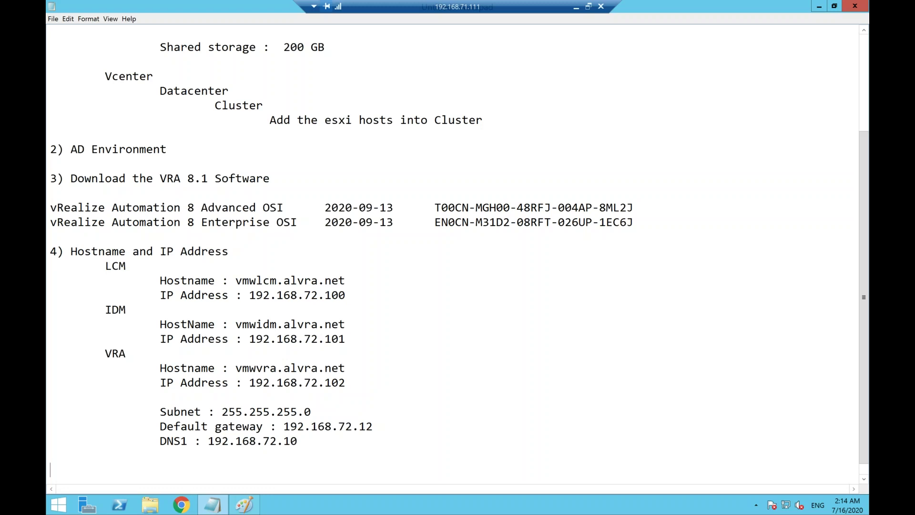
Step: Type '5) Login to AD Server & Create DNS Records' on a new line below section 4
{"action": "key", "text": "Return"}
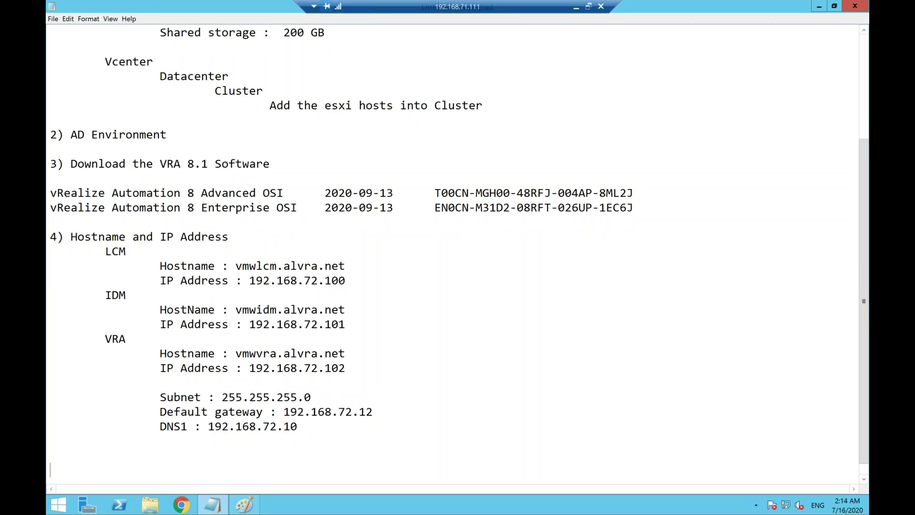
{"action": "type", "text": "5) Login to AD Server "}
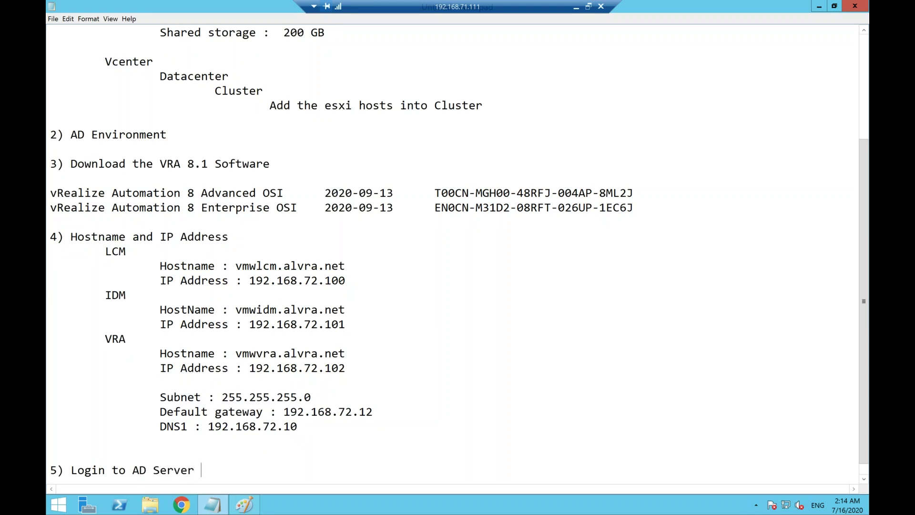
{"action": "type", "text": "& Create DNS Re"}
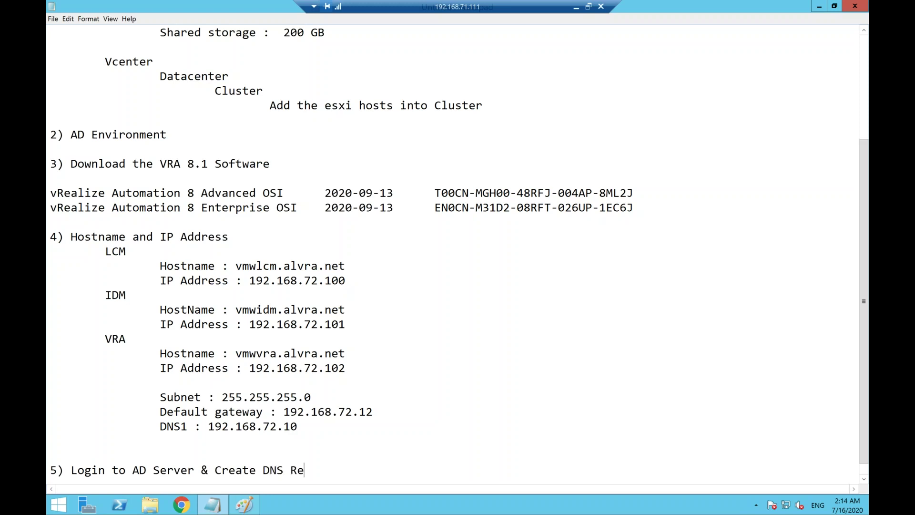
{"action": "type", "text": "cords"}
Step: Launch mstsc and connect to 192.168.72.10 with the administrator password, accepting the certificate
{"action": "right_click", "coordinate": [58, 511]}
{"action": "left_click", "coordinate": [101, 479]}
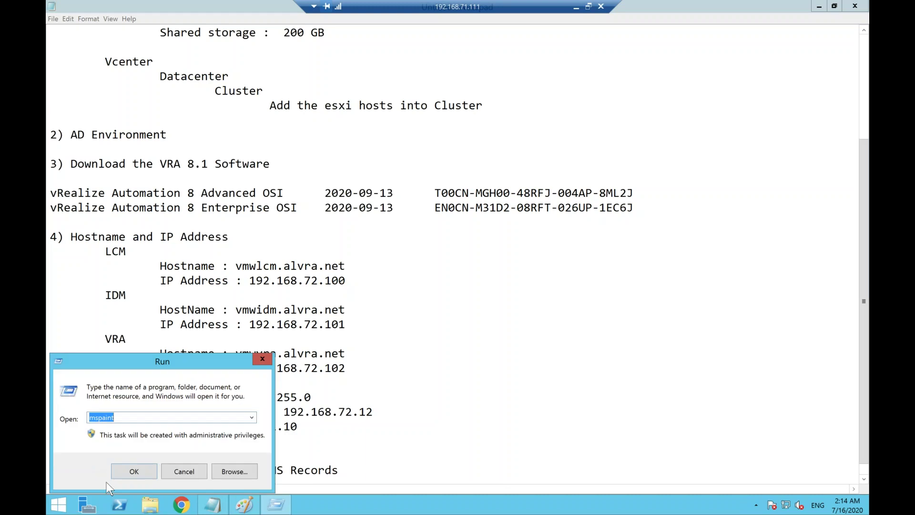
{"action": "type", "text": "mstsc"}
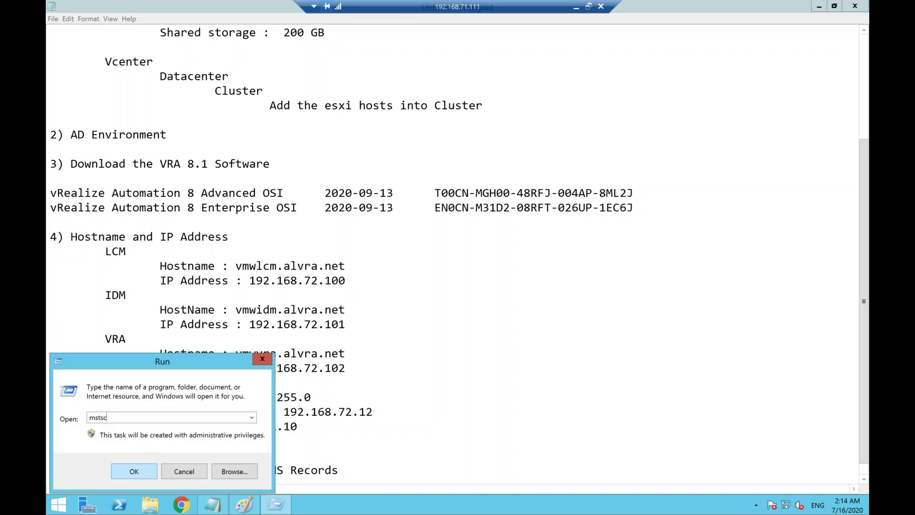
{"action": "key", "text": "Return"}
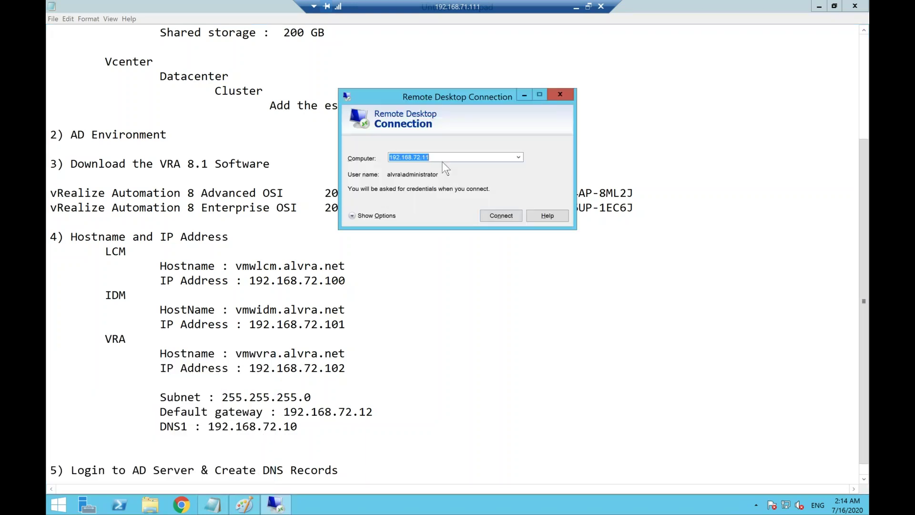
{"action": "type", "text": "192.168.72.1"}
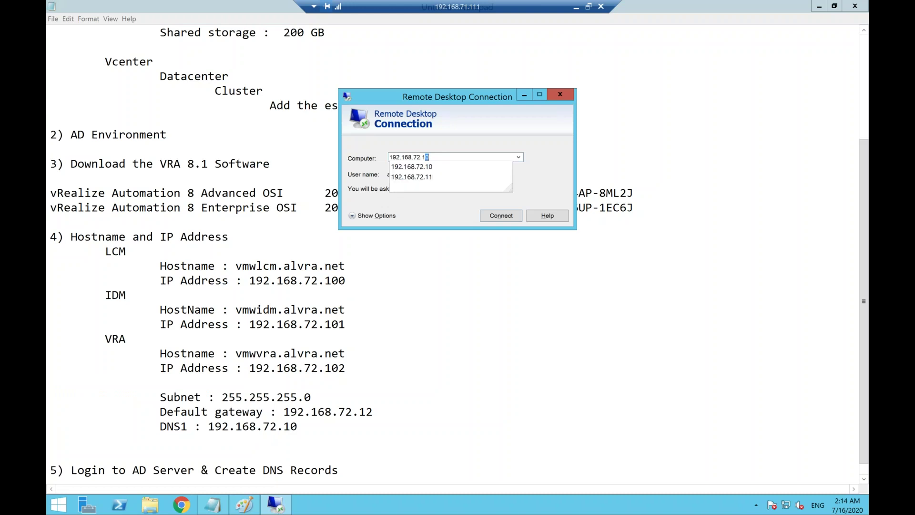
{"action": "key", "text": "Return"}
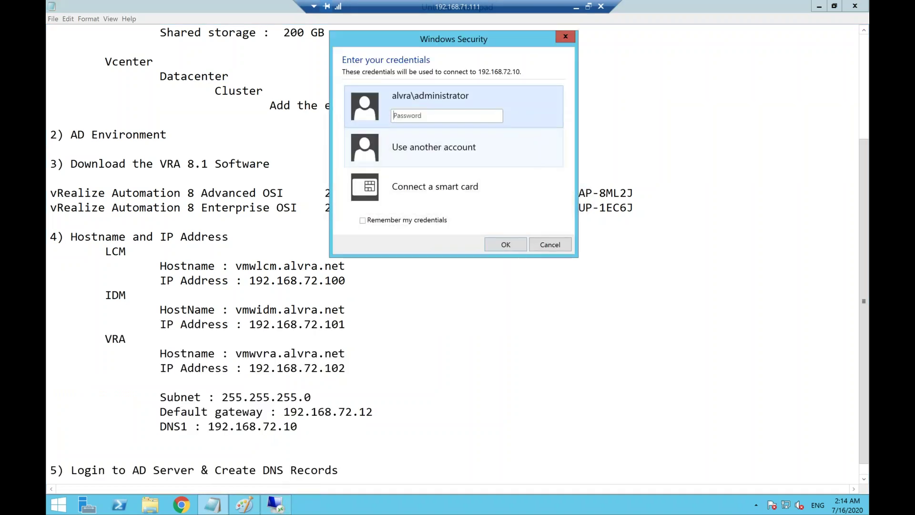
{"action": "type", "text": "**********"}
{"action": "key", "text": "Return"}
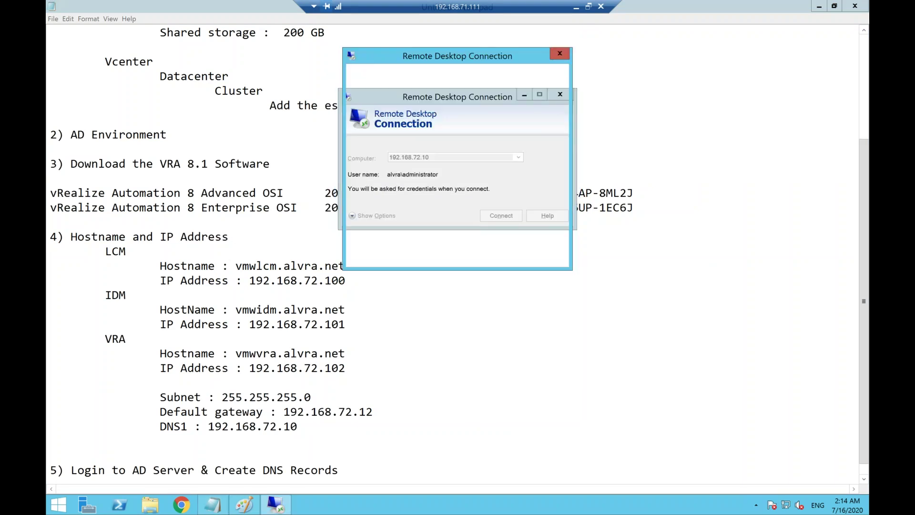
{"action": "left_click", "coordinate": [493, 253]}
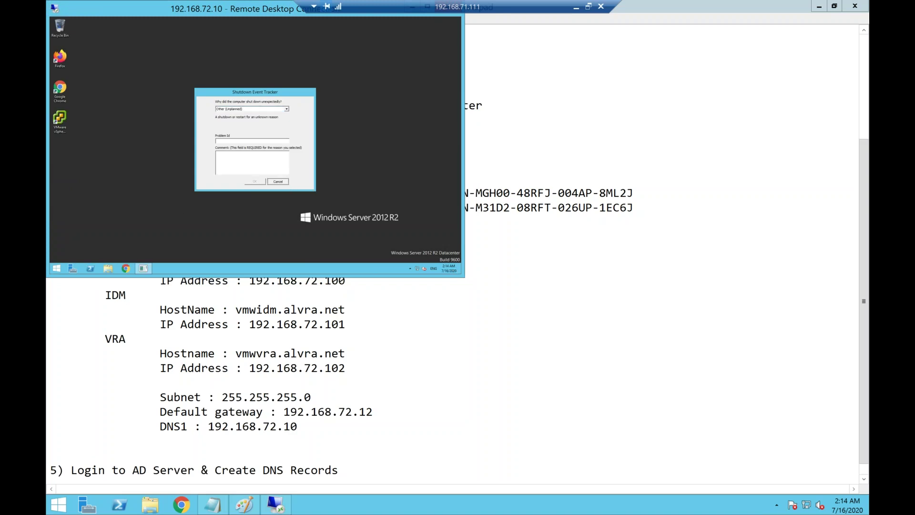
Step: Dismiss the shutdown reason prompt and sign out of the remote session
{"action": "left_click", "coordinate": [283, 183]}
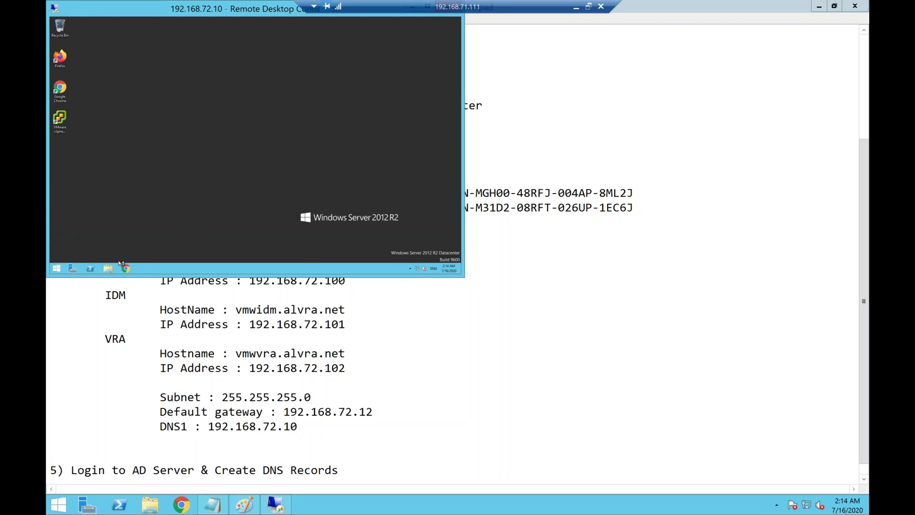
{"action": "right_click", "coordinate": [57, 270]}
{"action": "mouse_move", "coordinate": [95, 261]}
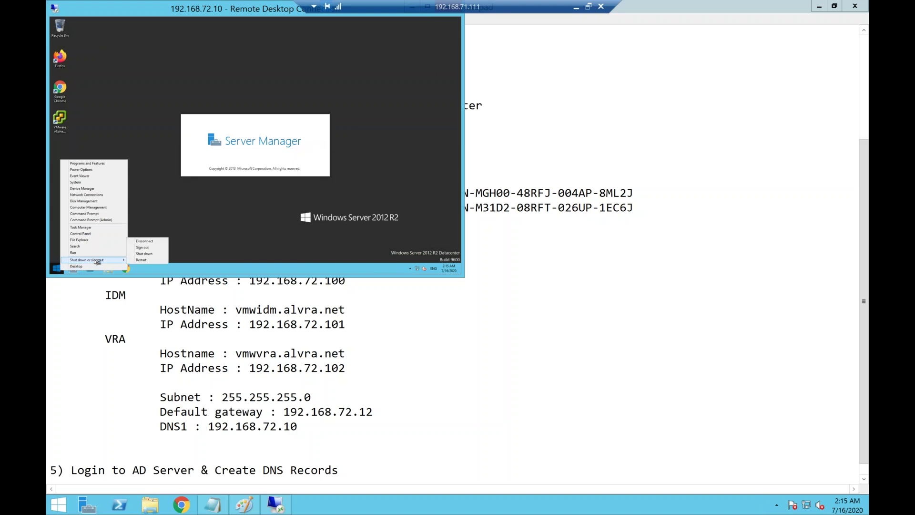
{"action": "left_click", "coordinate": [151, 249]}
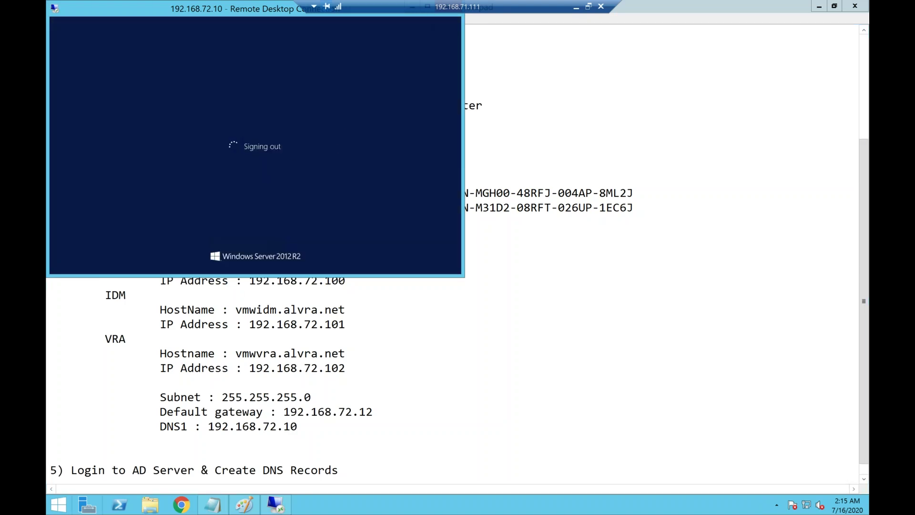
Step: Reconnect to 192.168.72.10, entering the password and accepting the certificate warning
{"action": "right_click", "coordinate": [60, 508]}
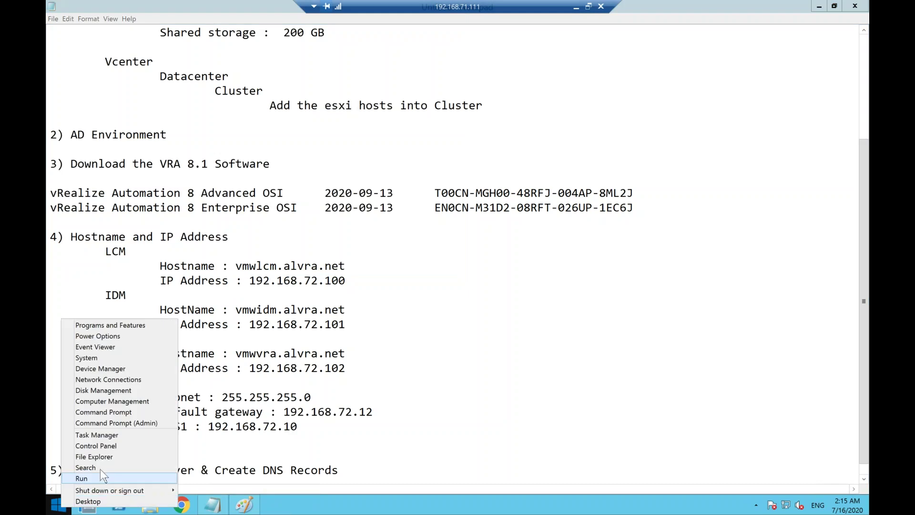
{"action": "left_click", "coordinate": [98, 478]}
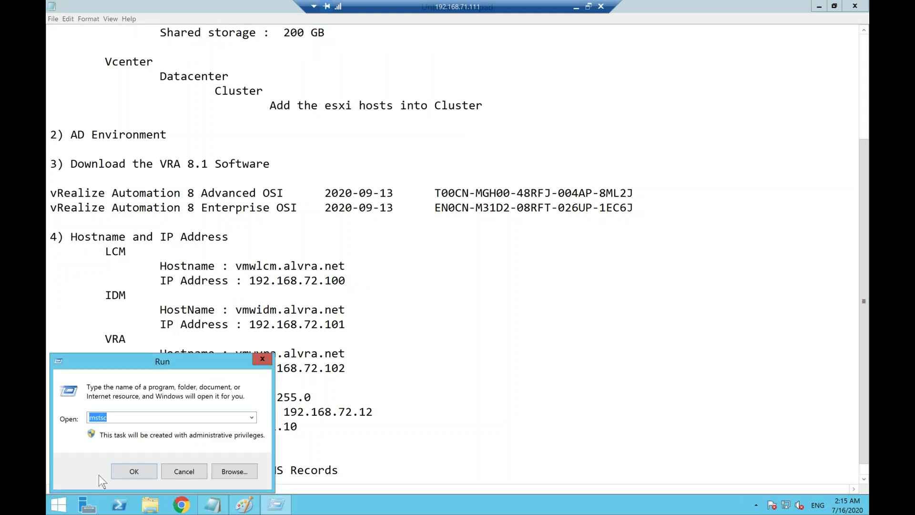
{"action": "left_click", "coordinate": [139, 468]}
{"action": "left_click", "coordinate": [491, 214]}
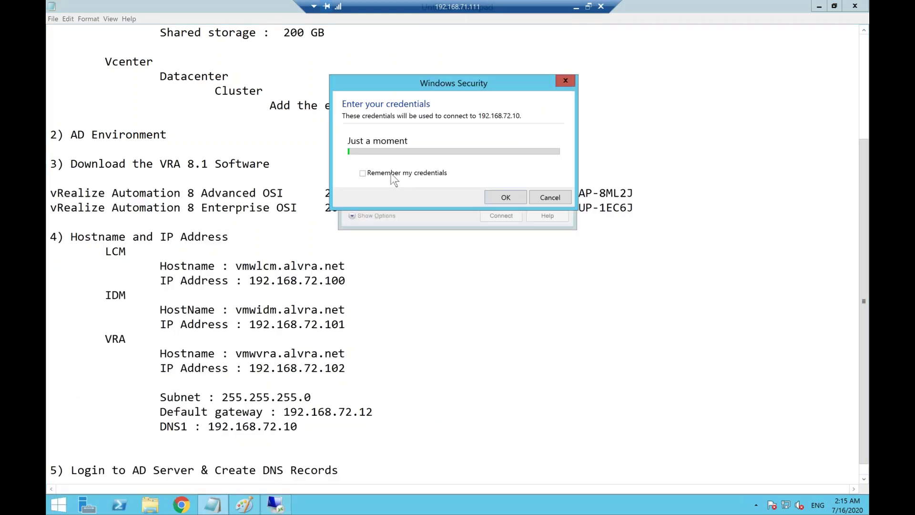
{"action": "left_click", "coordinate": [428, 119]}
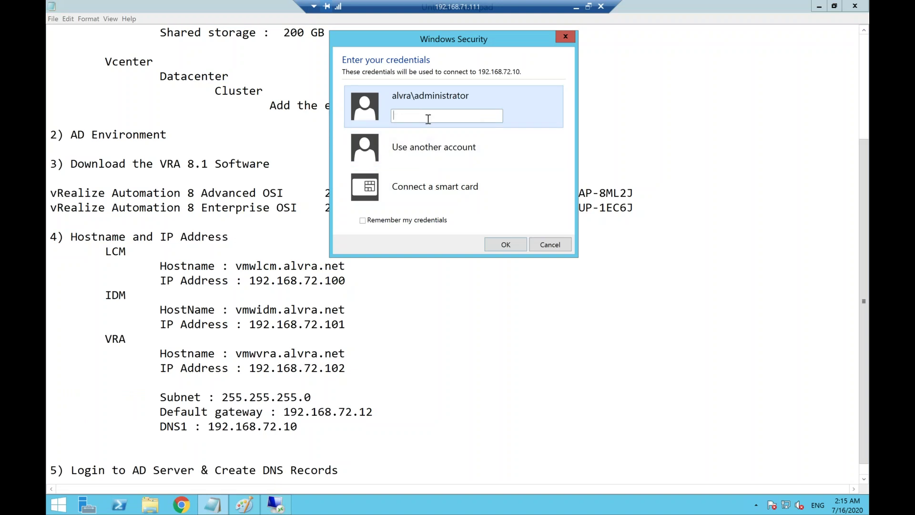
{"action": "type", "text": "************"}
{"action": "key", "text": "Return"}
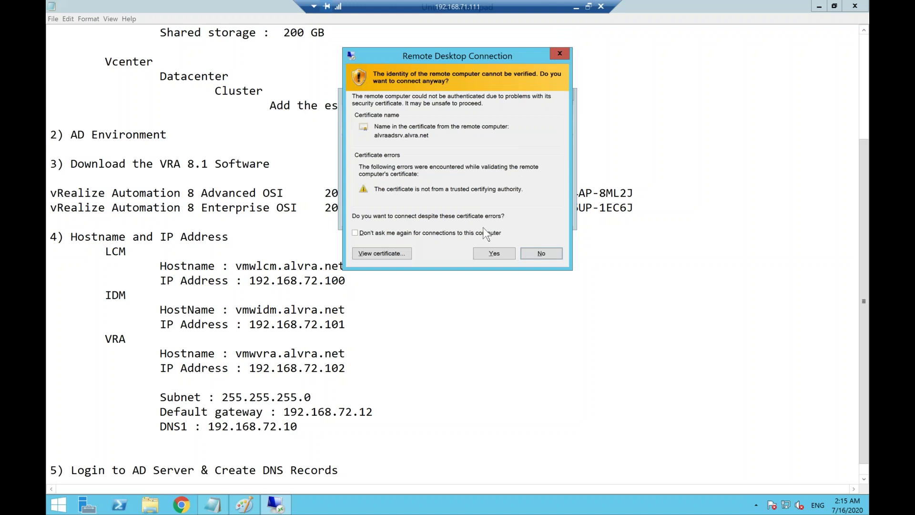
{"action": "left_click", "coordinate": [494, 253]}
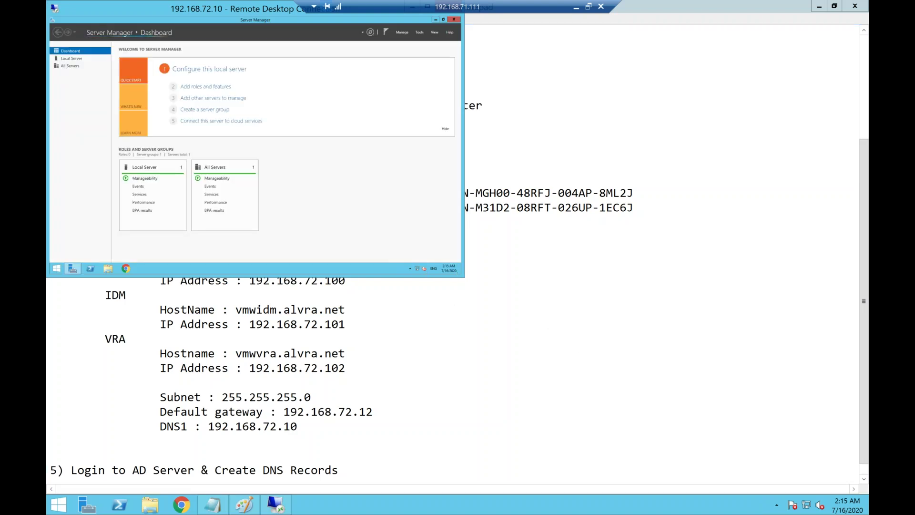
Step: Choose Sign out from the remote Start button's Shut down or sign out menu
{"action": "right_click", "coordinate": [57, 271]}
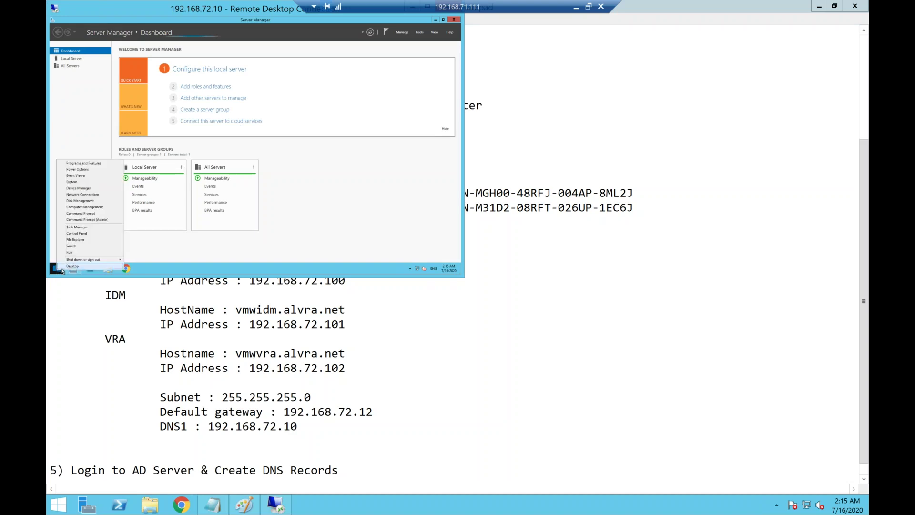
{"action": "mouse_move", "coordinate": [100, 261]}
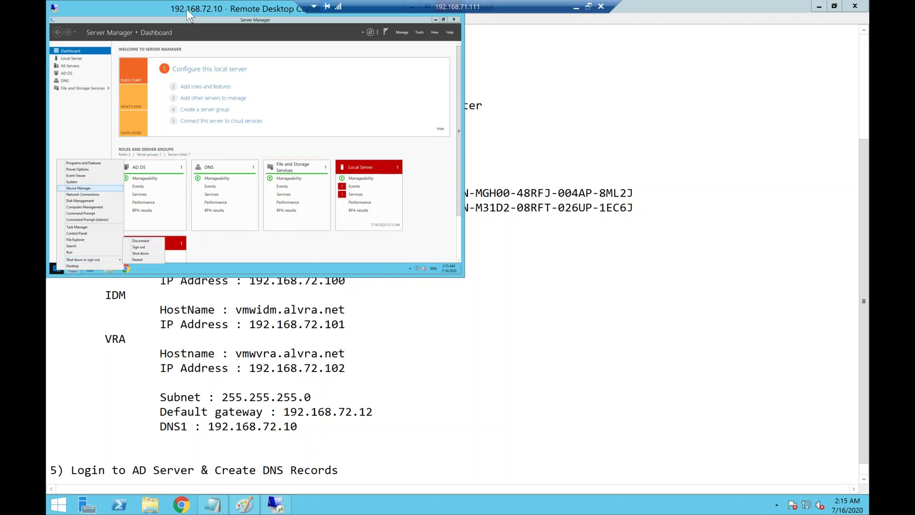
{"action": "left_click_drag", "start_coordinate": [187, 10], "coordinate": [298, 124]}
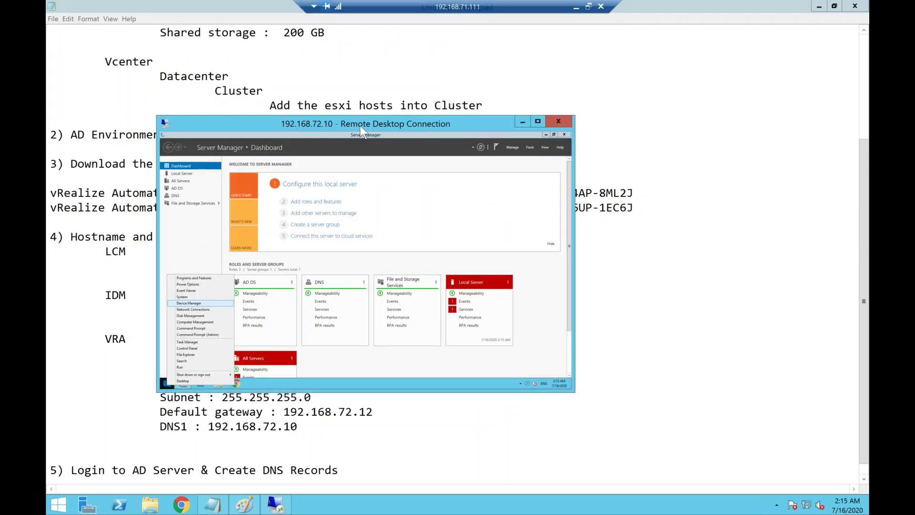
{"action": "left_click_drag", "start_coordinate": [359, 125], "coordinate": [329, 65]}
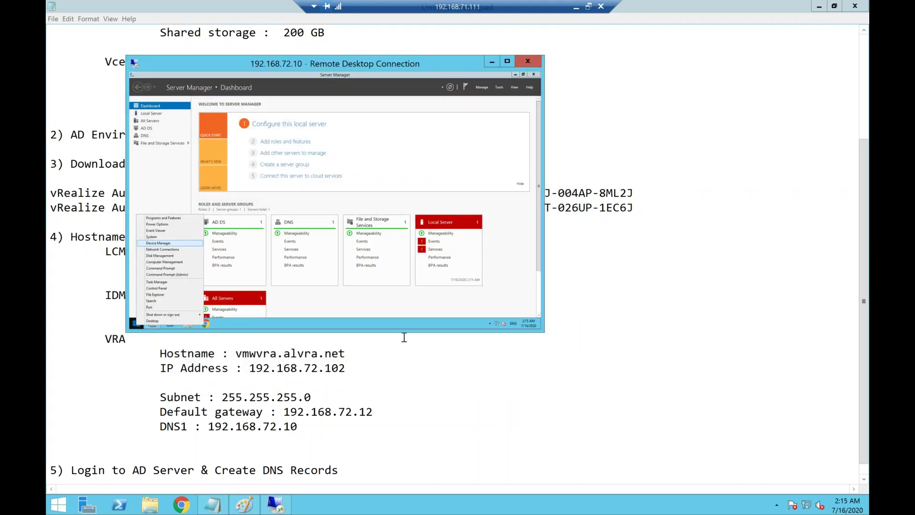
{"action": "mouse_move", "coordinate": [184, 314]}
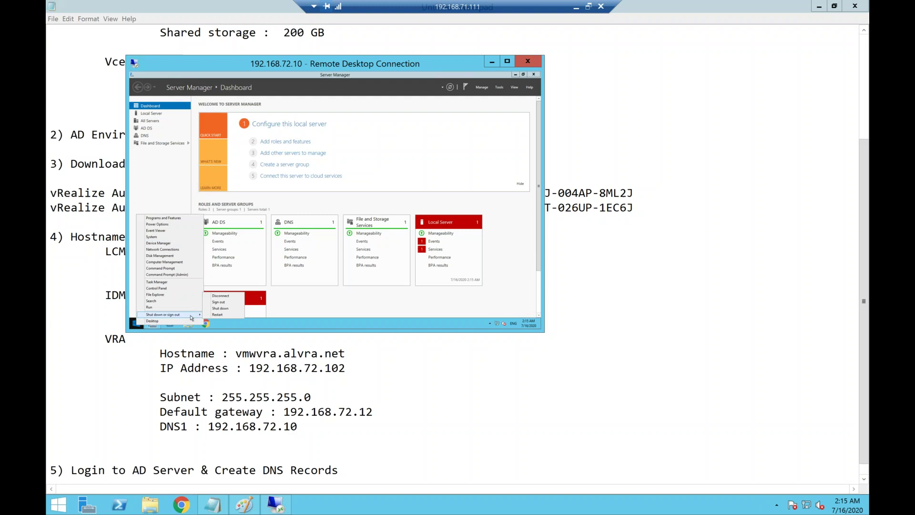
{"action": "left_click", "coordinate": [225, 303]}
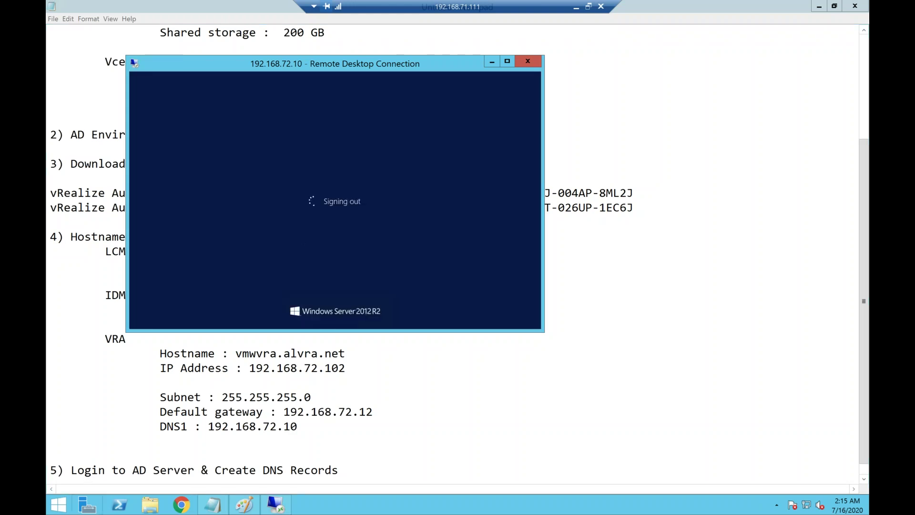
Step: Run mstsc, check 'Use all my monitors' on the Display tab, connect, and enter the administrator password
{"action": "right_click", "coordinate": [65, 501]}
{"action": "left_click", "coordinate": [80, 478]}
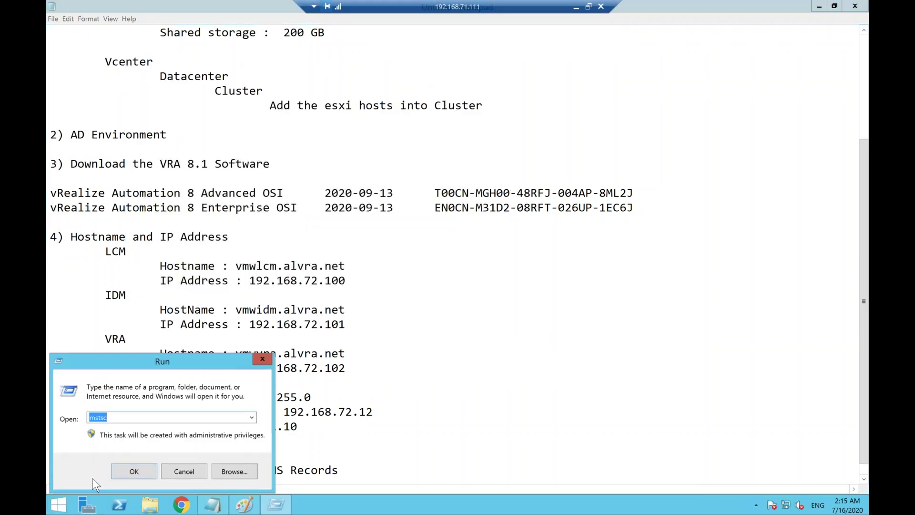
{"action": "type", "text": "mstsc"}
{"action": "key", "text": "Return"}
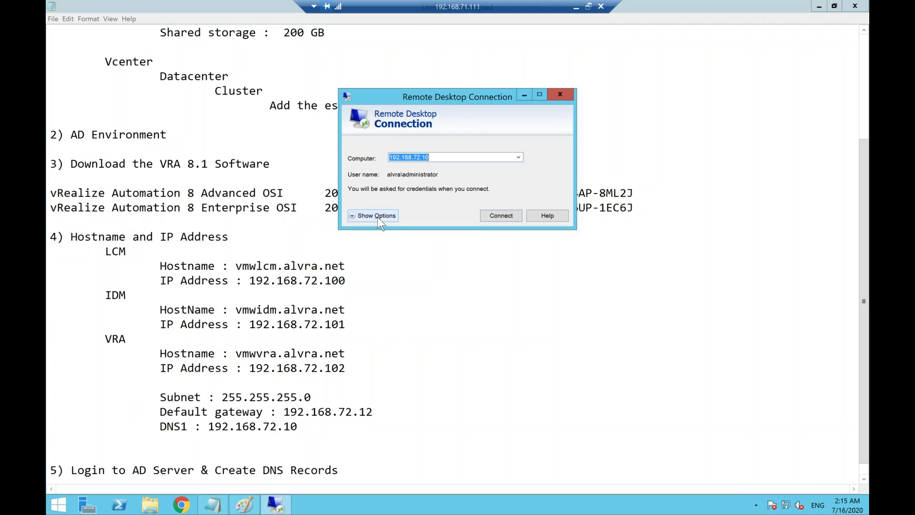
{"action": "left_click", "coordinate": [377, 216]}
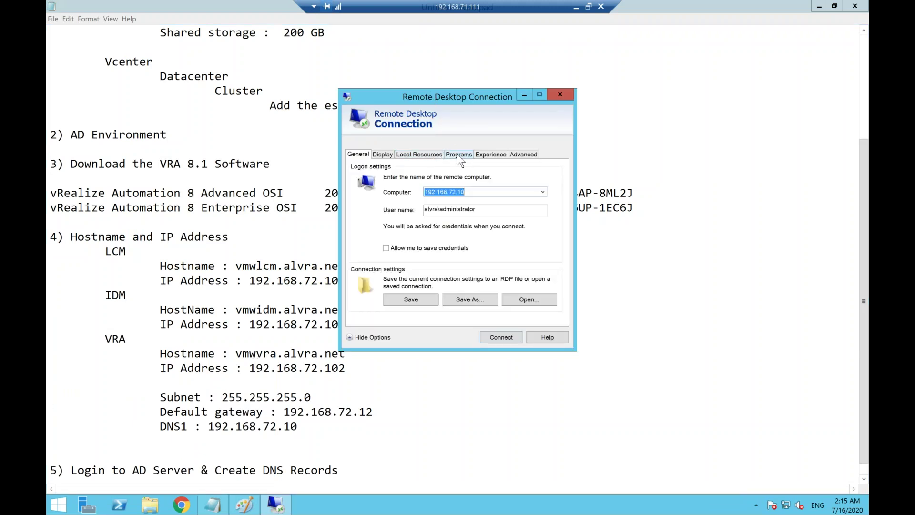
{"action": "left_click", "coordinate": [383, 154]}
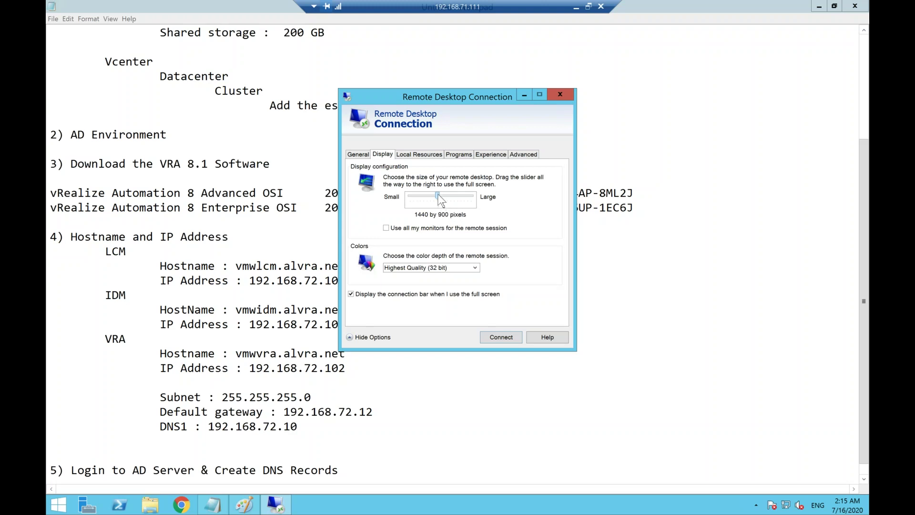
{"action": "left_click", "coordinate": [457, 227]}
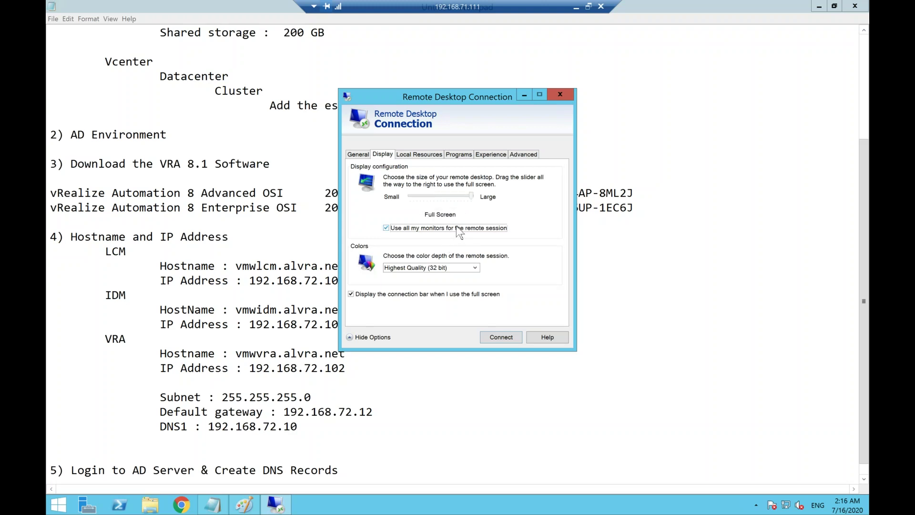
{"action": "left_click", "coordinate": [499, 337]}
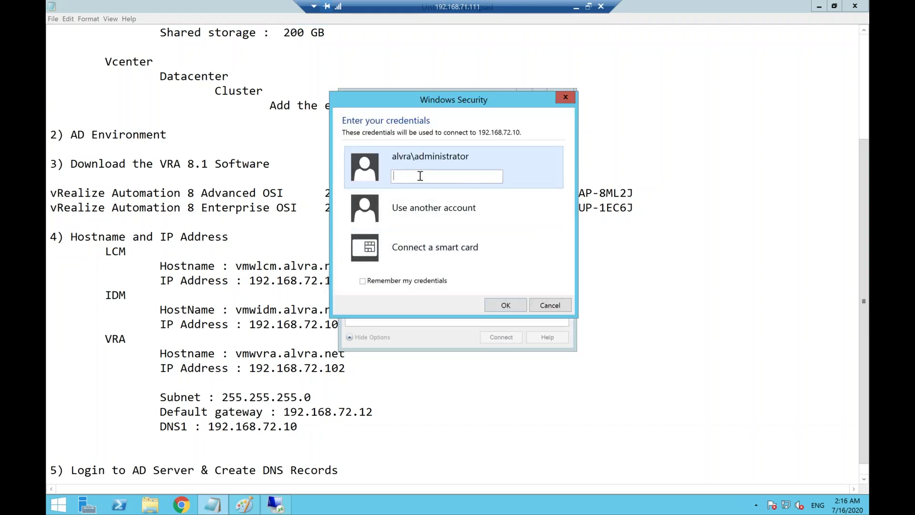
{"action": "type", "text": "*"}
{"action": "key", "text": "Return"}
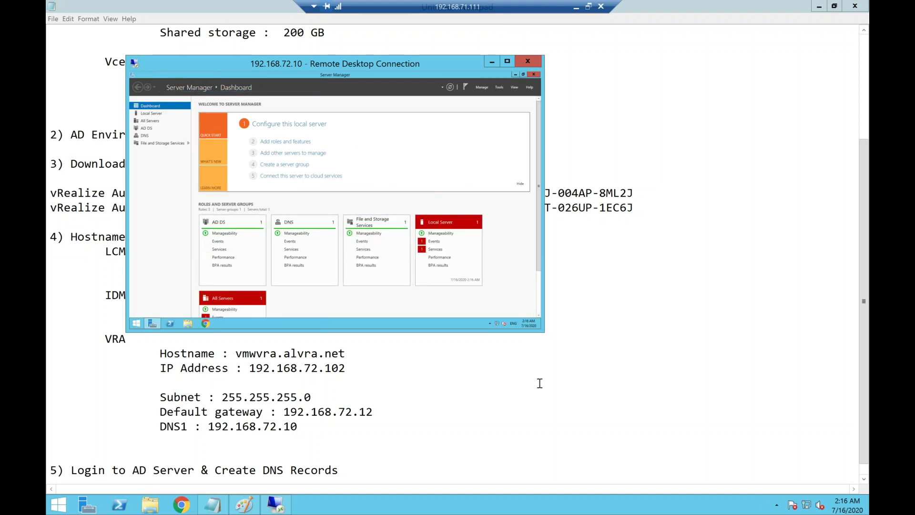
Step: Shut down the remote AD server from the Start button's power menu and confirm the shutdown reason
{"action": "mouse_move", "coordinate": [542, 329]}
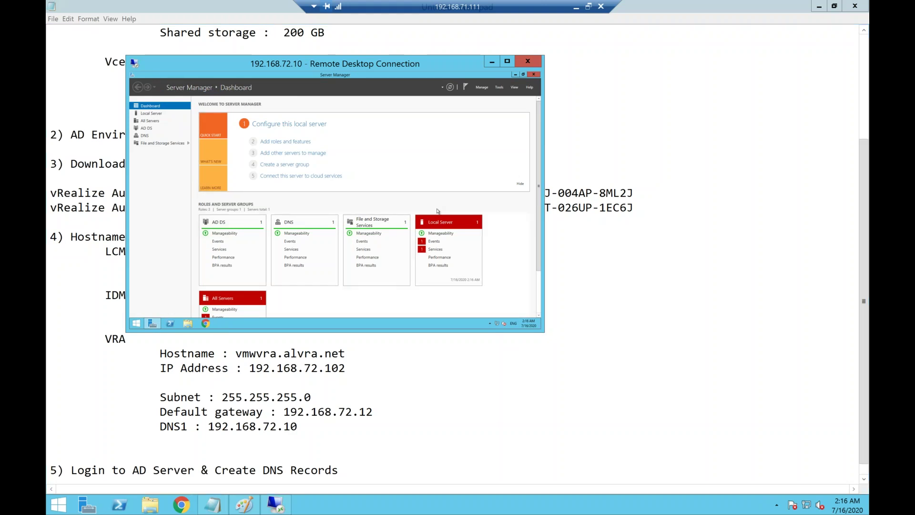
{"action": "left_click", "coordinate": [501, 88]}
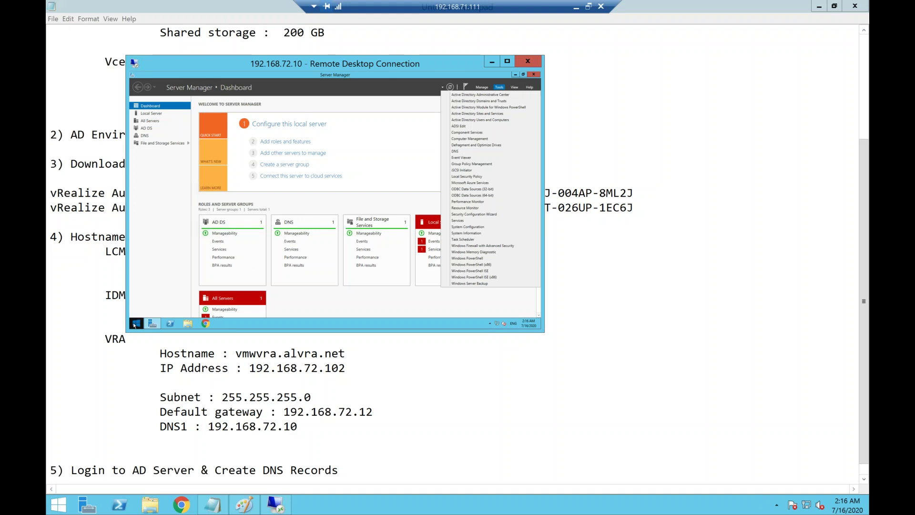
{"action": "left_click", "coordinate": [137, 323]}
{"action": "right_click", "coordinate": [136, 323]}
{"action": "mouse_move", "coordinate": [186, 312]}
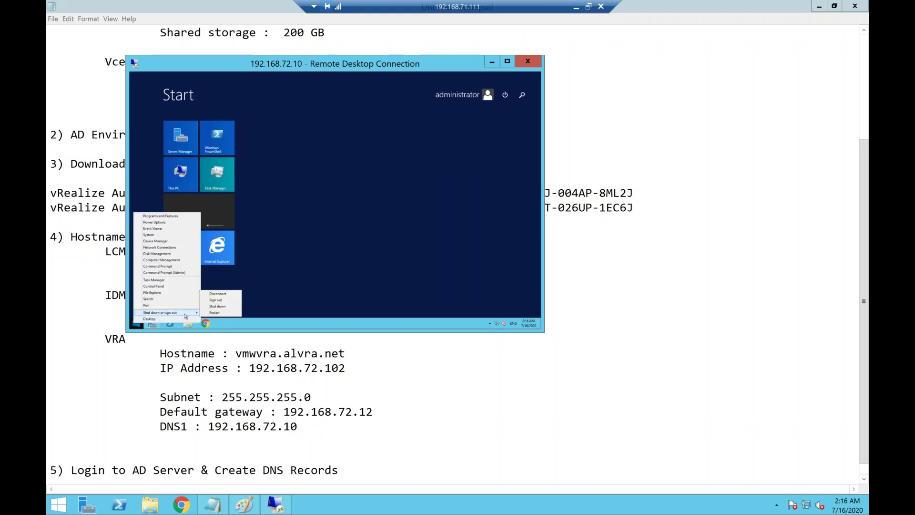
{"action": "left_click", "coordinate": [226, 307]}
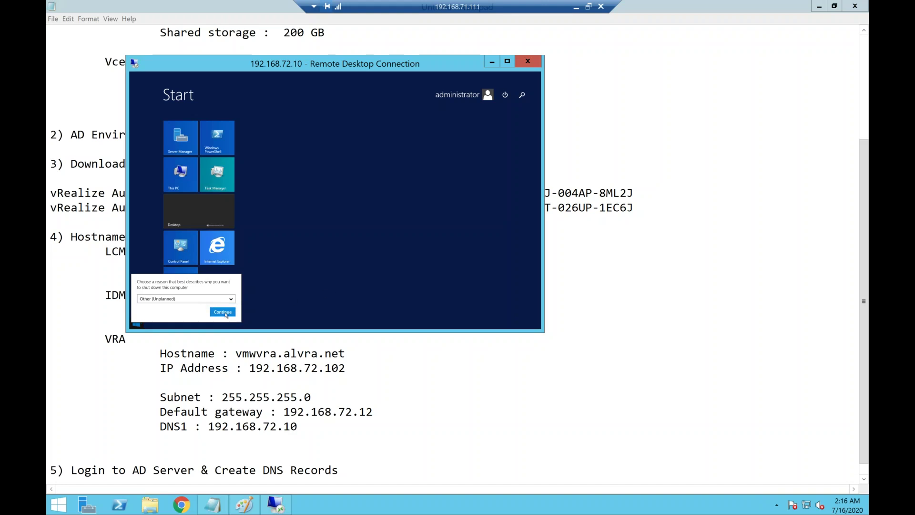
{"action": "left_click", "coordinate": [223, 312]}
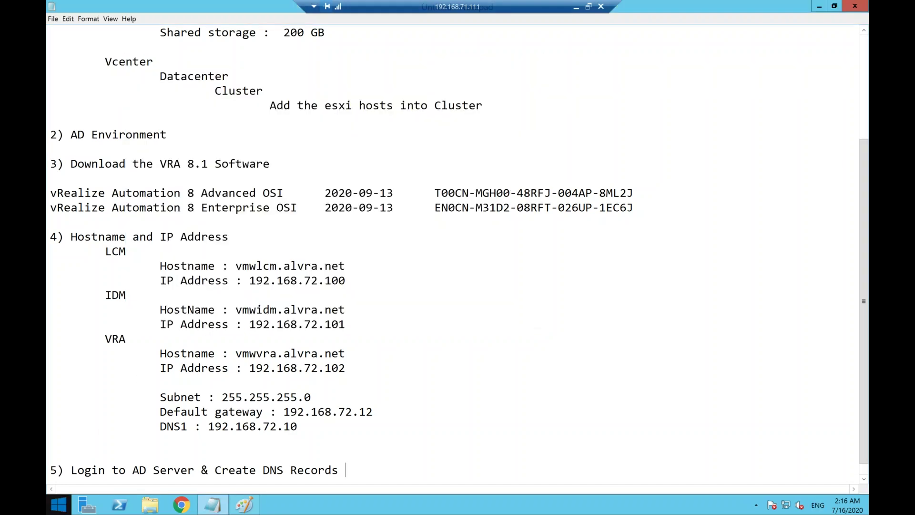
Step: Launch mstsc with full options, keep 32-bit colour, and review the Local Resources, Programs, Experience and authentication tabs
{"action": "right_click", "coordinate": [57, 507]}
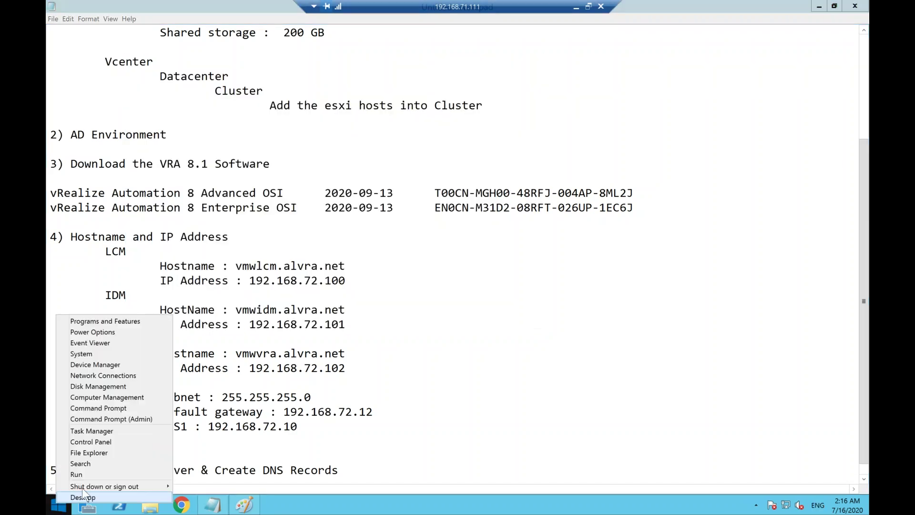
{"action": "left_click", "coordinate": [104, 475]}
{"action": "left_click", "coordinate": [129, 471]}
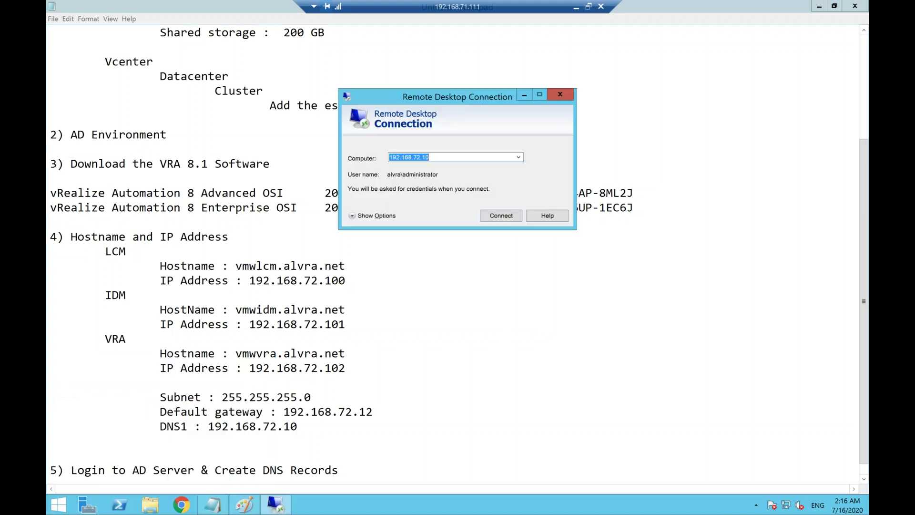
{"action": "left_click", "coordinate": [377, 216]}
{"action": "left_click", "coordinate": [383, 154]}
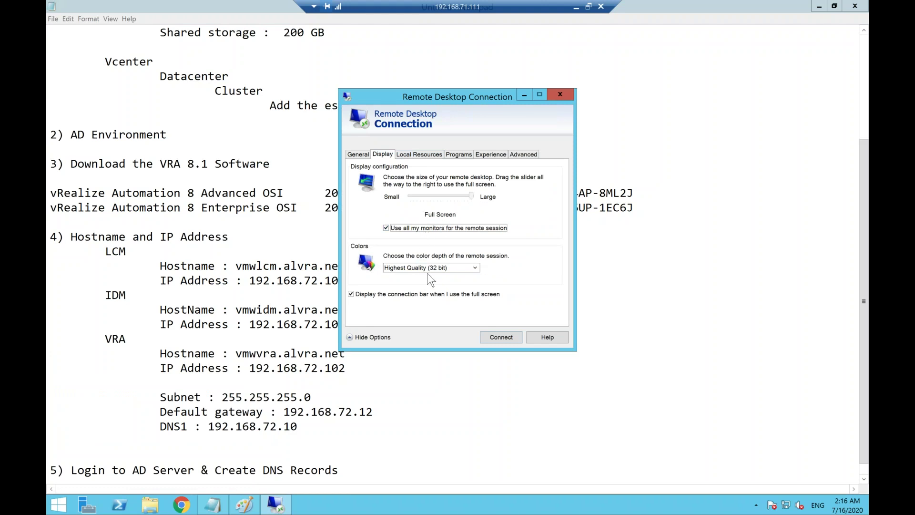
{"action": "left_click", "coordinate": [442, 267]}
{"action": "left_click", "coordinate": [440, 268]}
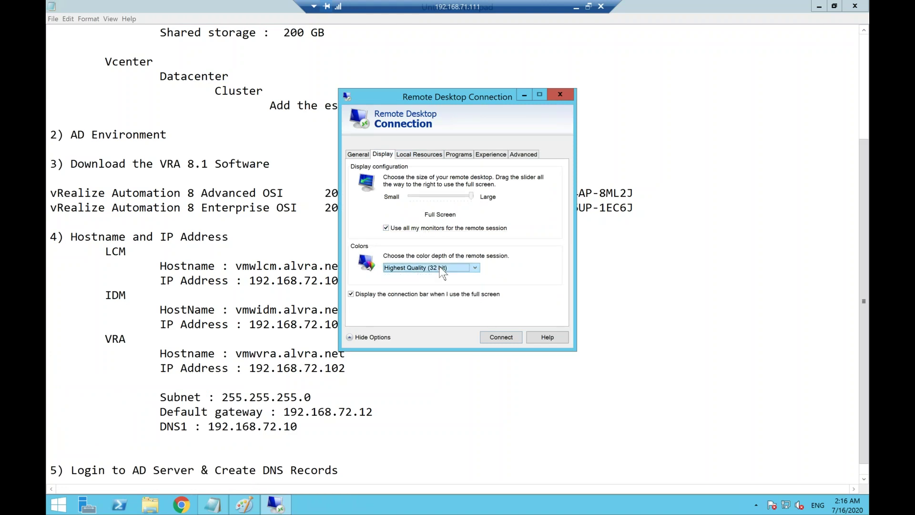
{"action": "left_click", "coordinate": [403, 153]}
{"action": "left_click", "coordinate": [454, 155]}
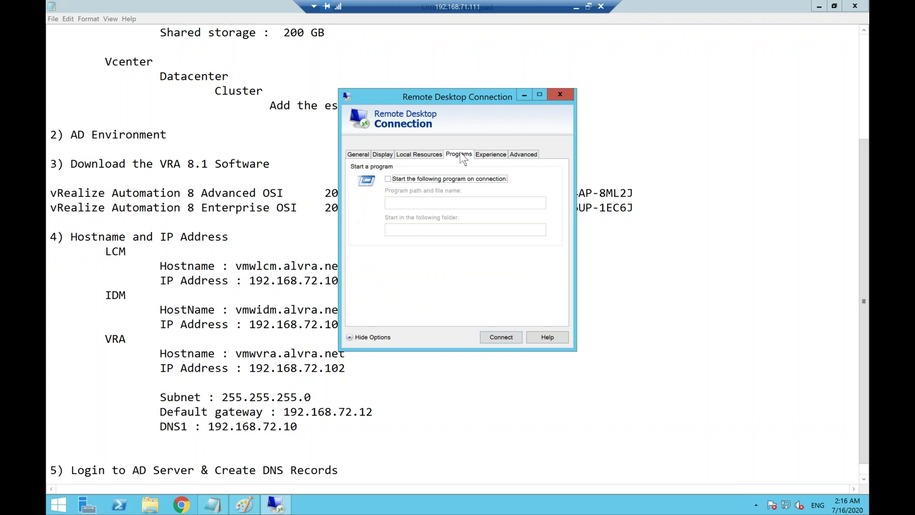
{"action": "left_click", "coordinate": [490, 154]}
{"action": "left_click", "coordinate": [526, 155]}
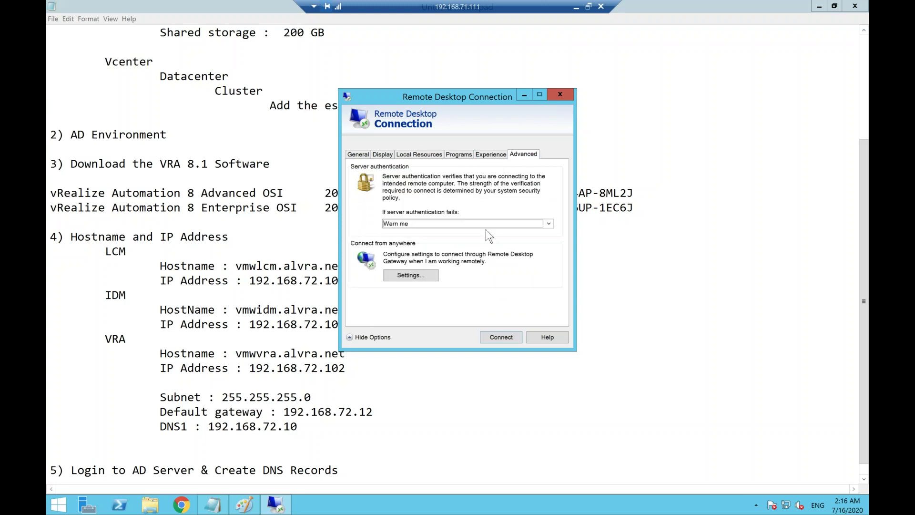
{"action": "left_click", "coordinate": [384, 155]}
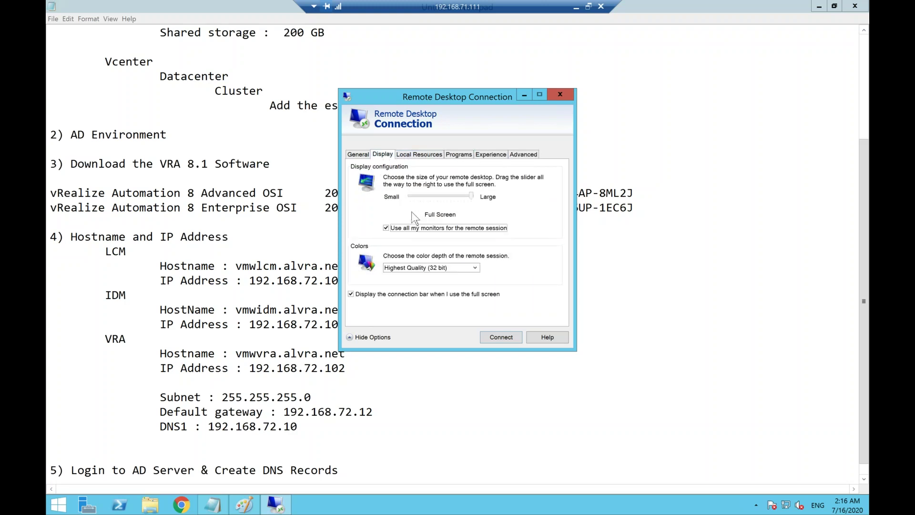
Step: Keep 'Use all my monitors' checked, connect to 192.168.72.10, retry after the error, and minimize the session
{"action": "left_click", "coordinate": [390, 228]}
{"action": "left_click_drag", "start_coordinate": [437, 193], "coordinate": [434, 194]}
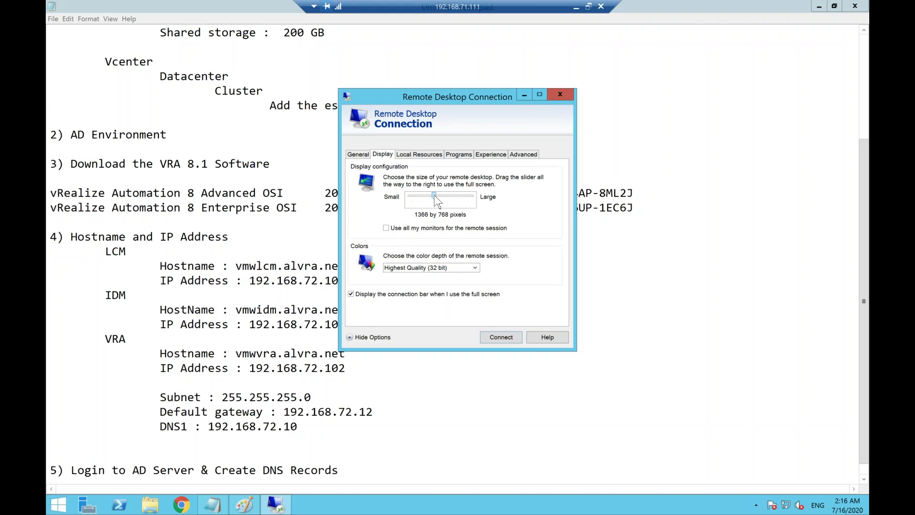
{"action": "left_click", "coordinate": [386, 227]}
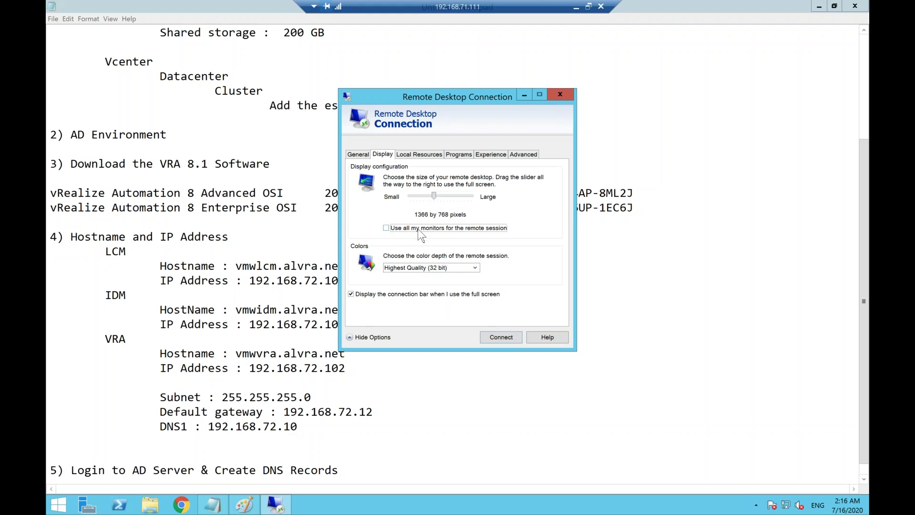
{"action": "left_click", "coordinate": [507, 339]}
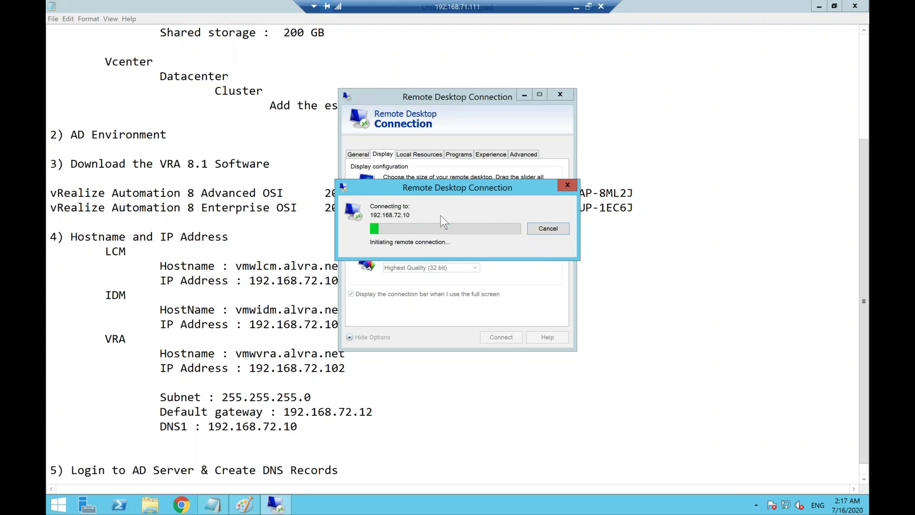
{"action": "left_click", "coordinate": [542, 280]}
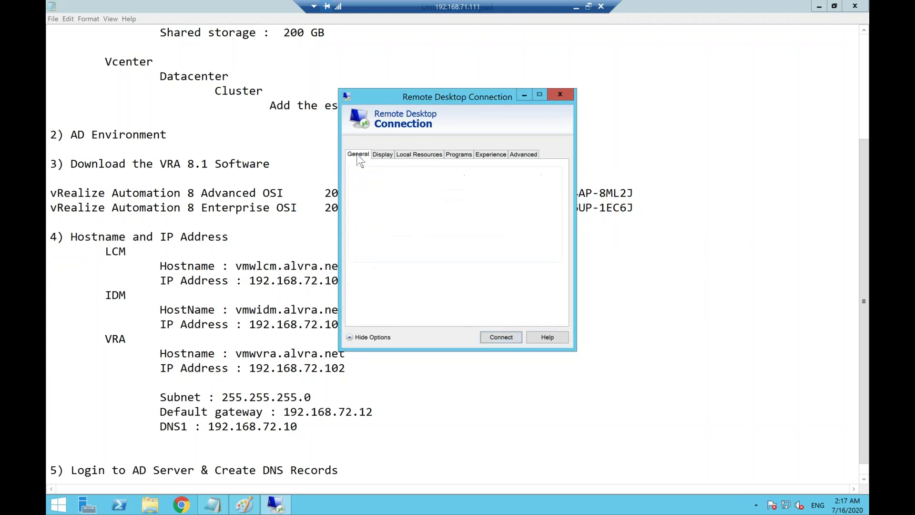
{"action": "left_click", "coordinate": [496, 334]}
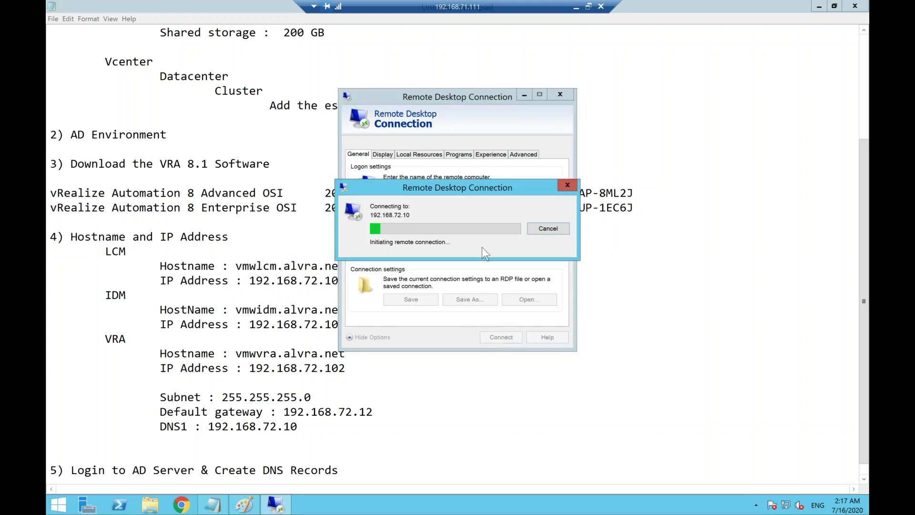
{"action": "left_click", "coordinate": [576, 6]}
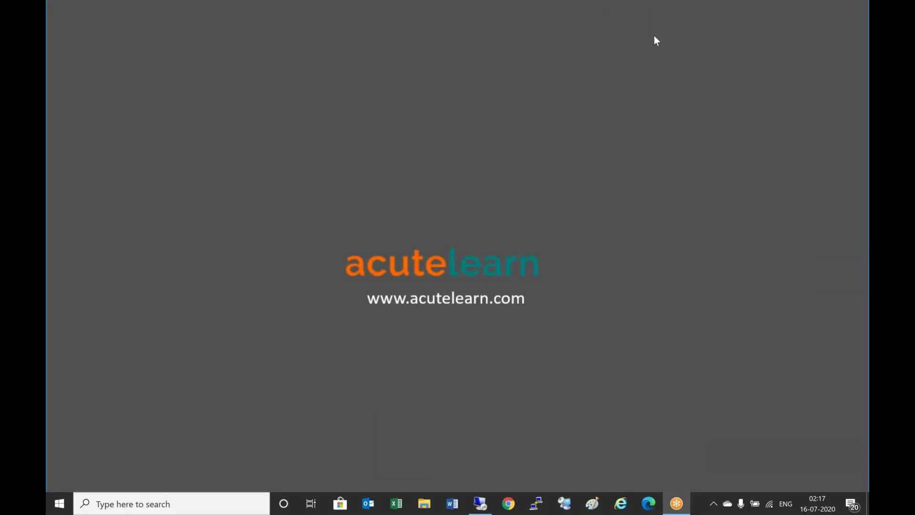
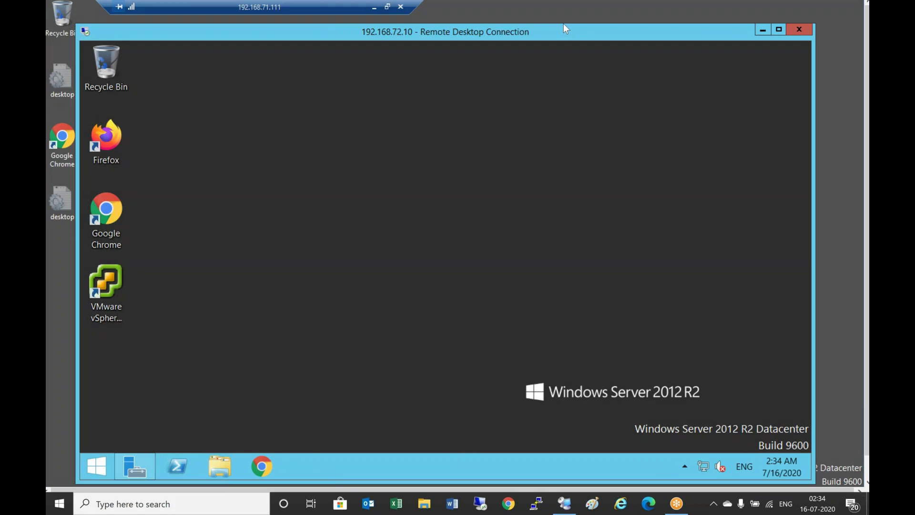
Step: On the remote server, launch DNS Manager from Server Manager's Tools menu
{"action": "left_click", "coordinate": [441, 304]}
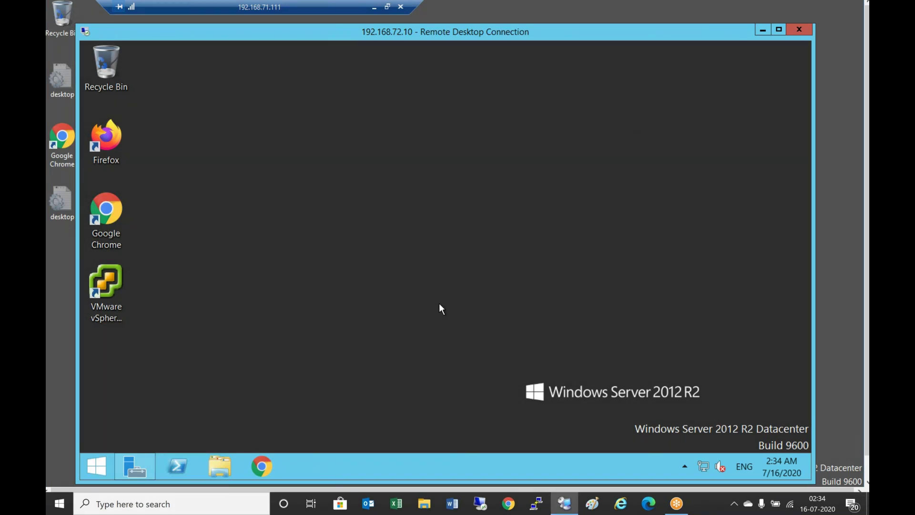
{"action": "left_click", "coordinate": [140, 462]}
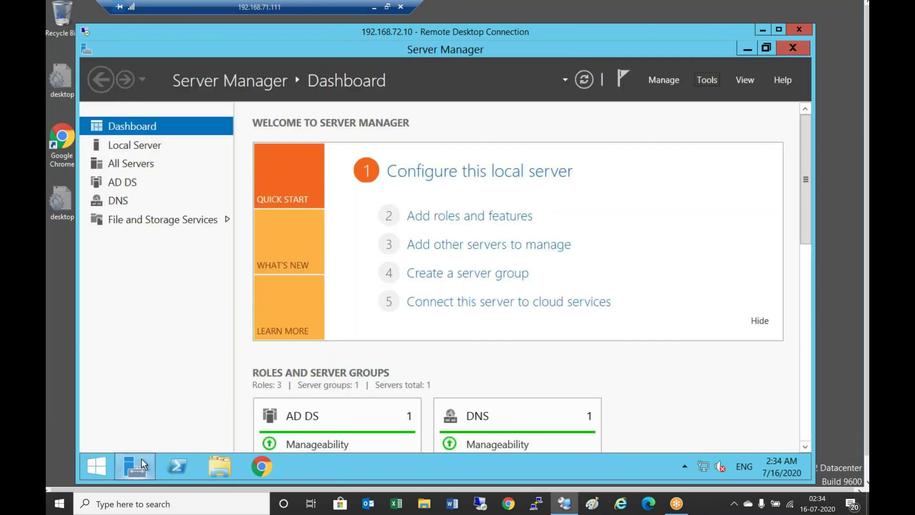
{"action": "left_click", "coordinate": [708, 82]}
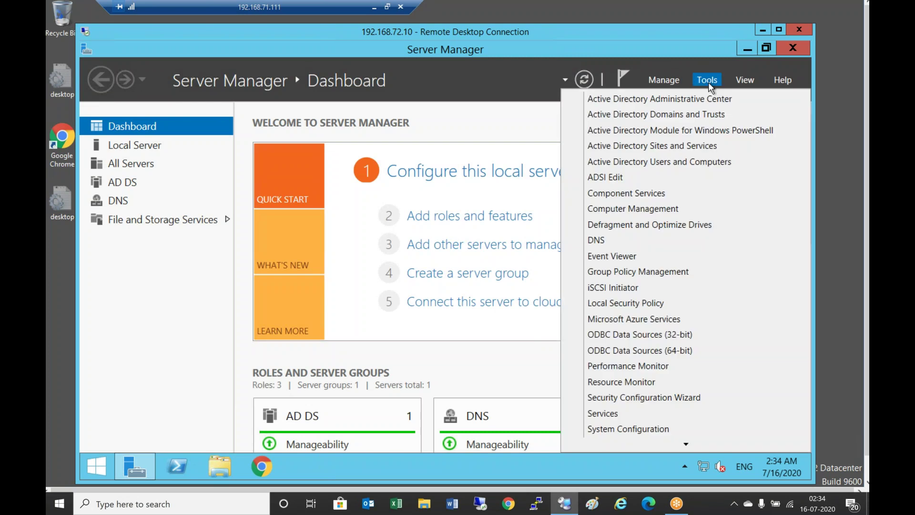
{"action": "left_click", "coordinate": [598, 241]}
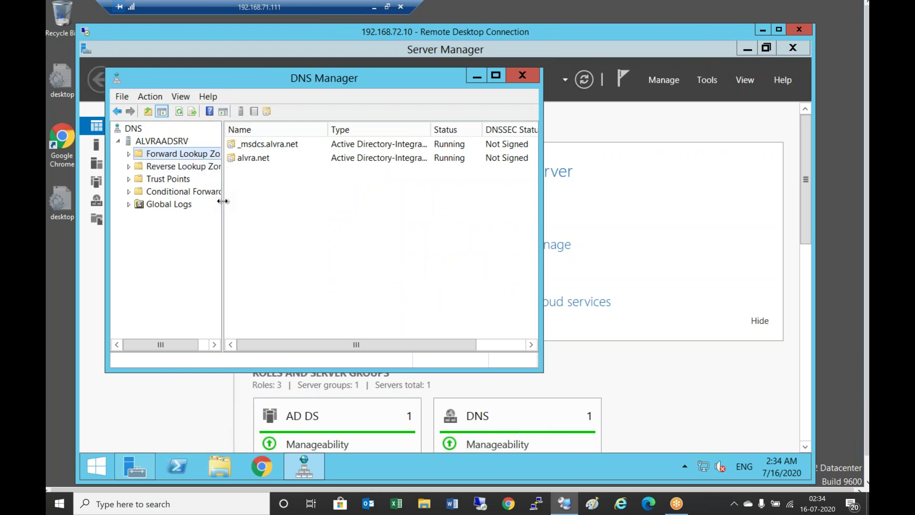
Step: Expand Forward Lookup Zones, show the alvra.net records, and start a New Host (A or AAAA) record
{"action": "left_click_drag", "start_coordinate": [221, 199], "coordinate": [285, 221]}
{"action": "double_click", "coordinate": [212, 157]}
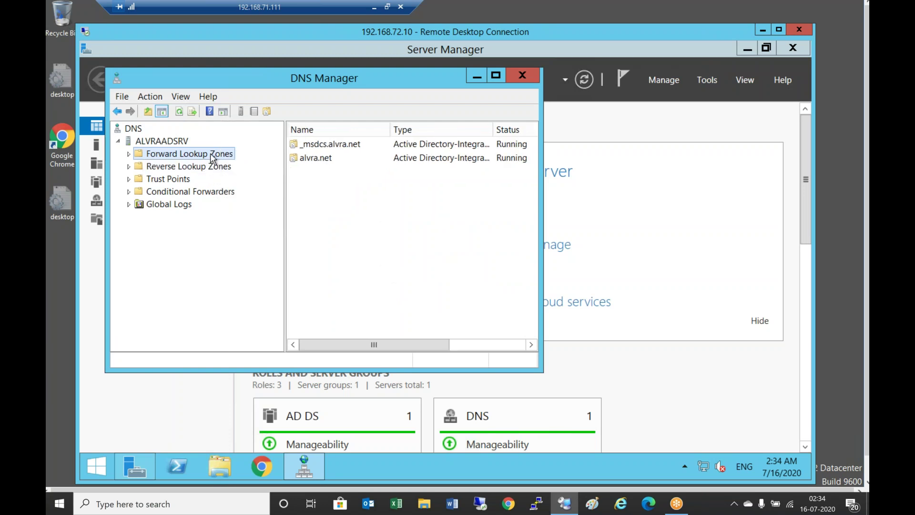
{"action": "left_click", "coordinate": [162, 181]}
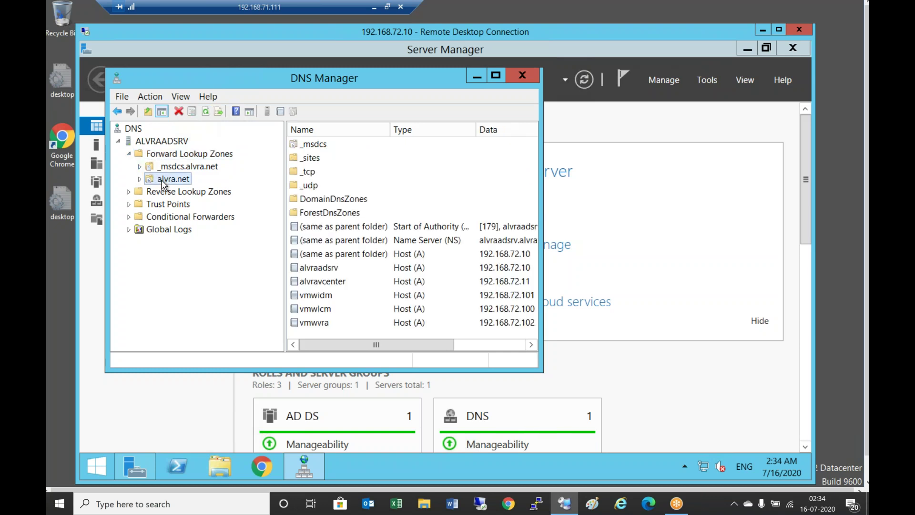
{"action": "right_click", "coordinate": [163, 182]}
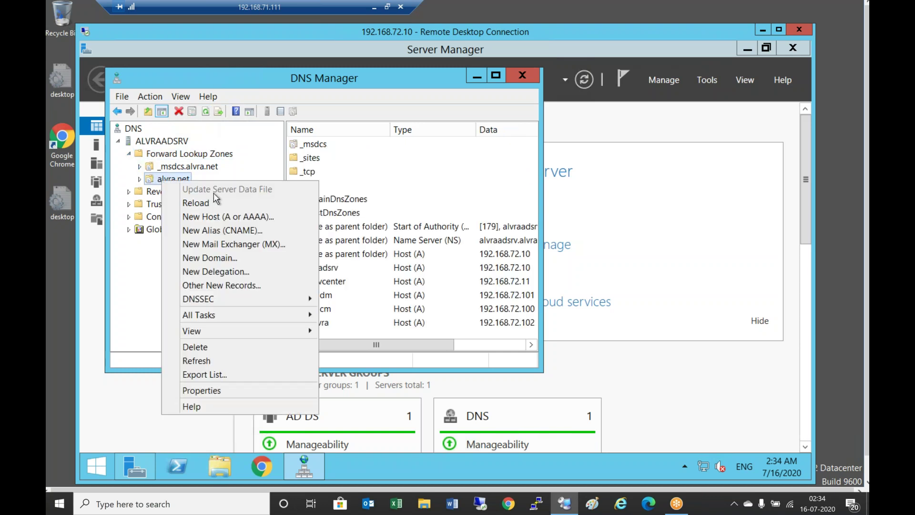
{"action": "left_click", "coordinate": [230, 217]}
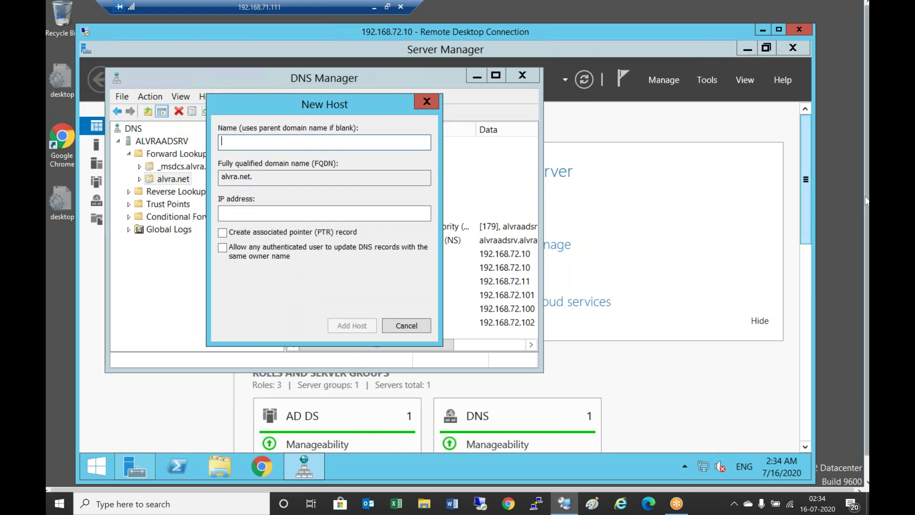
Step: Add host vmwlcm at 192.168.72.100, copied from the lab notes, and dismiss the already-exists error
{"action": "left_click_drag", "start_coordinate": [866, 200], "coordinate": [866, 224]}
{"action": "left_click", "coordinate": [265, 475]}
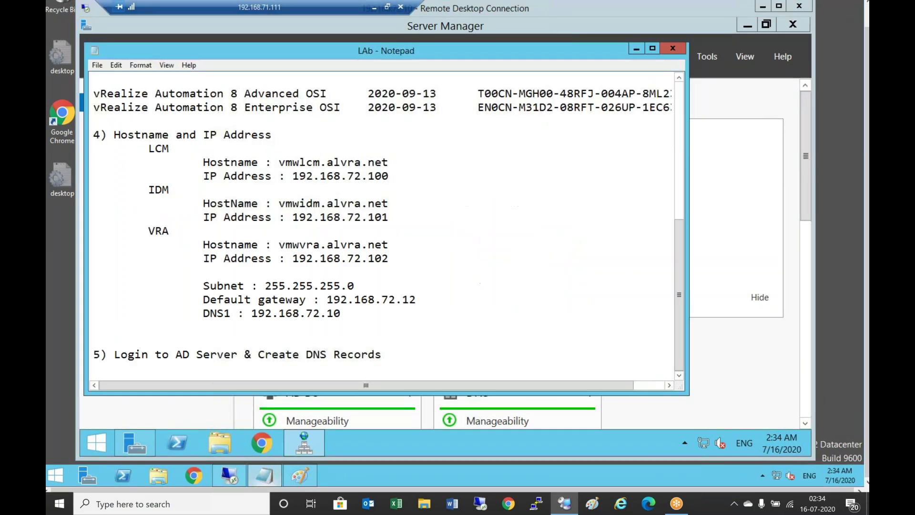
{"action": "left_click_drag", "start_coordinate": [279, 162], "coordinate": [396, 163]}
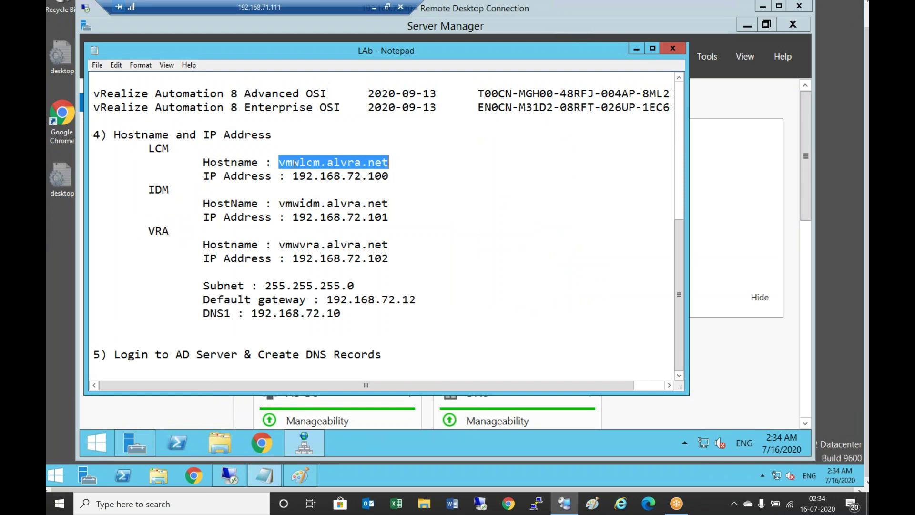
{"action": "left_click_drag", "start_coordinate": [322, 165], "coordinate": [279, 164]}
{"action": "key", "text": "ctrl+c"}
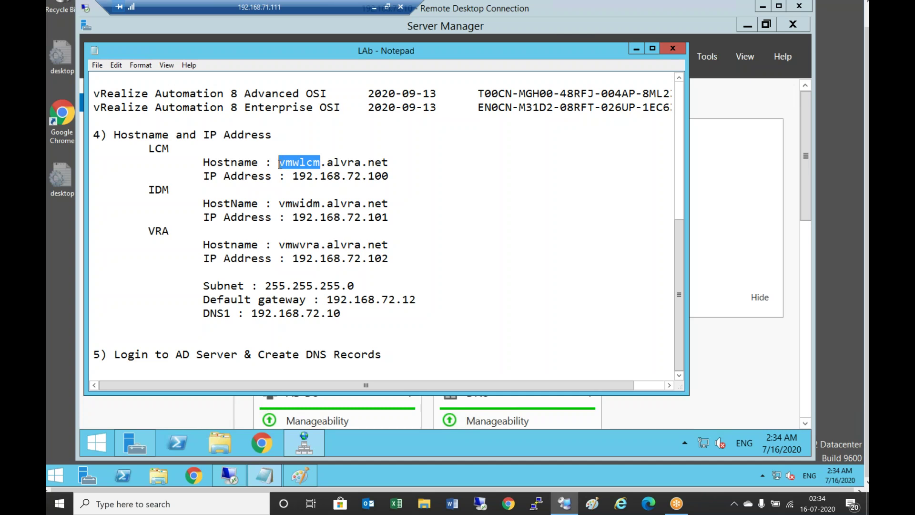
{"action": "left_click", "coordinate": [636, 48]}
{"action": "key", "text": "ctrl+v"}
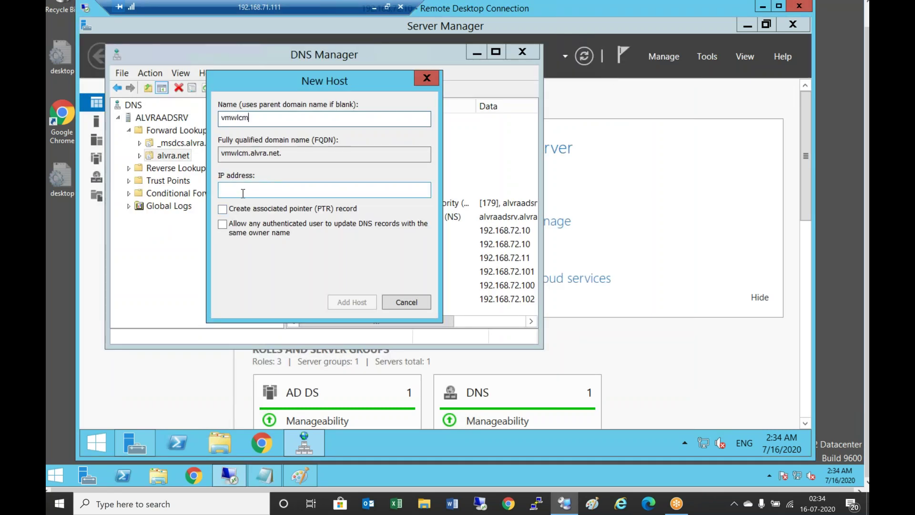
{"action": "left_click", "coordinate": [243, 193]}
{"action": "type", "text": "192.1"}
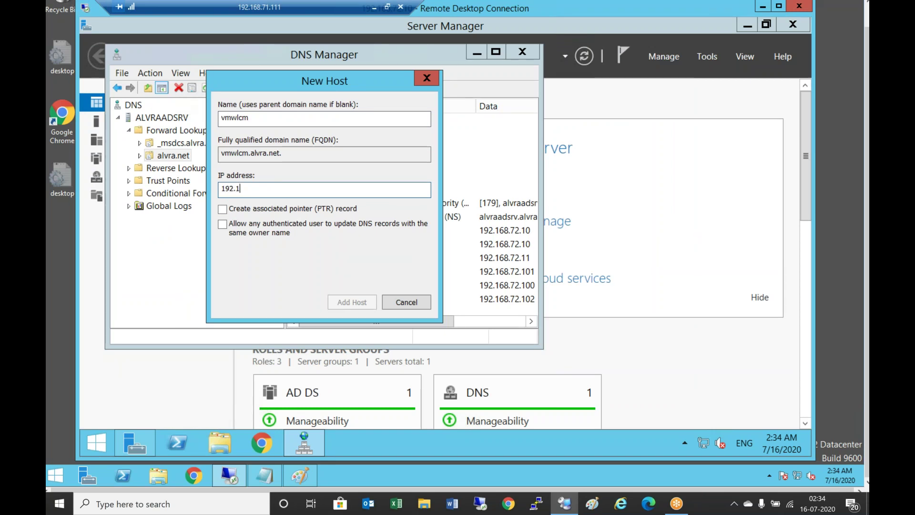
{"action": "type", "text": "68.72.100"}
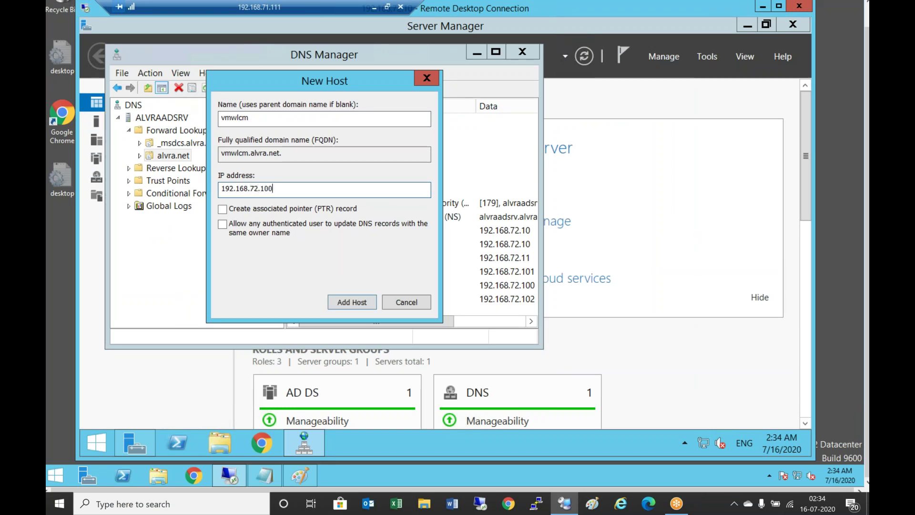
{"action": "left_click", "coordinate": [337, 306]}
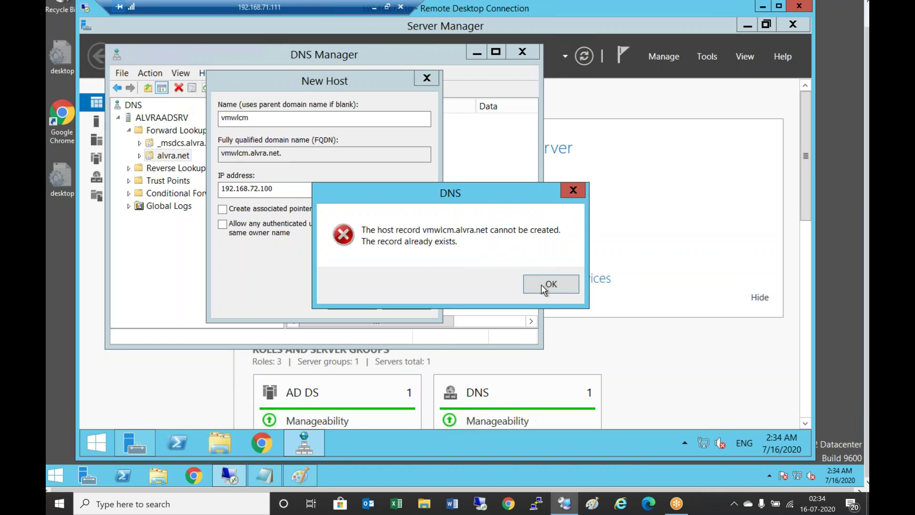
{"action": "left_click", "coordinate": [545, 284]}
Step: Change the new host entry to vmwidm with IP 192.168.72.101
{"action": "key", "text": "BackSpace"}
{"action": "key", "text": "BackSpace"}
{"action": "key", "text": "BackSpace"}
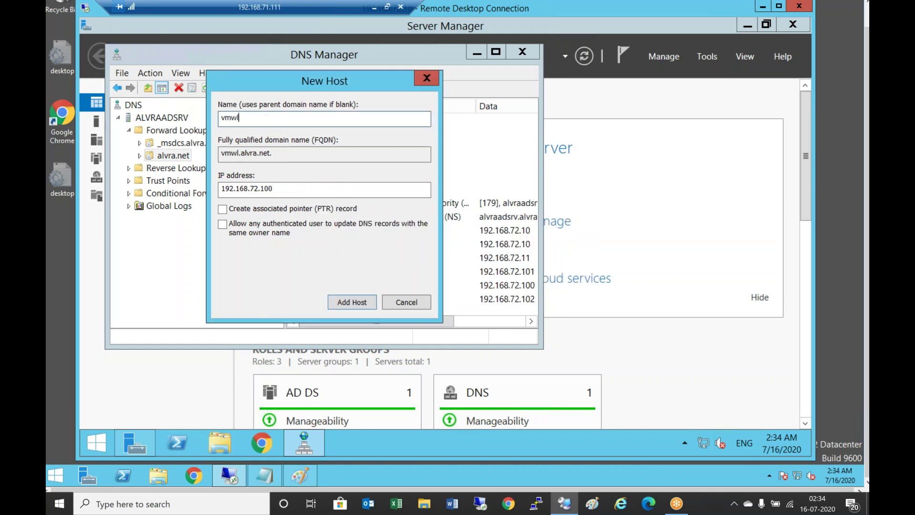
{"action": "type", "text": "idm"}
{"action": "key", "text": "Tab"}
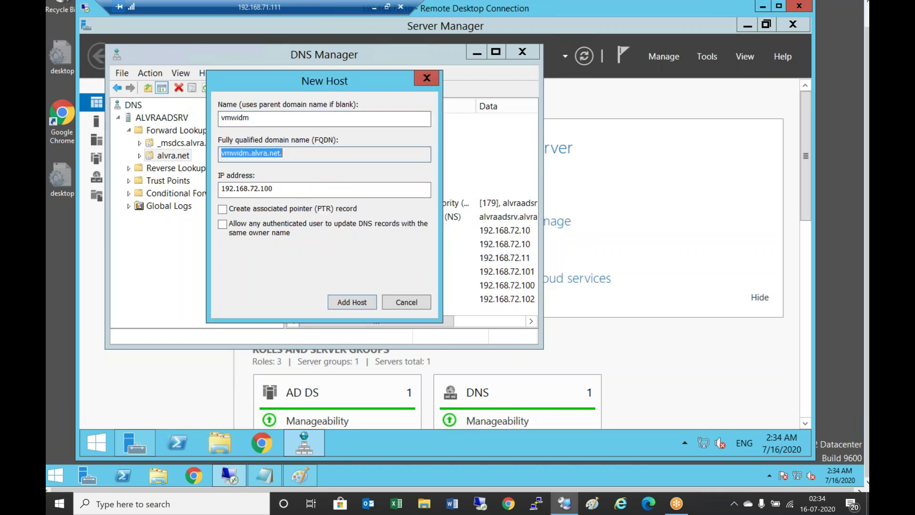
{"action": "key", "text": "Tab"}
{"action": "key", "text": "End"}
{"action": "key", "text": "BackSpace"}
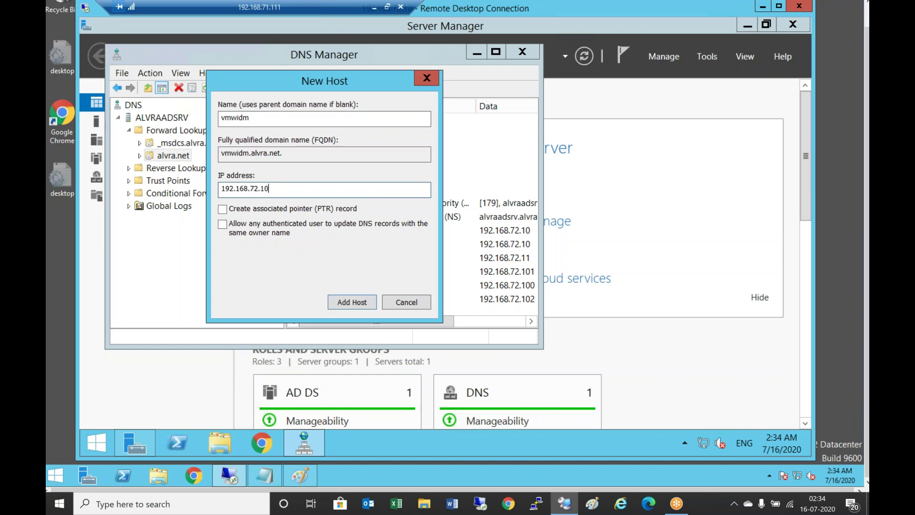
{"action": "type", "text": "1"}
Step: Change the entry to vmwvra at 192.168.72.102, then cancel the New Host form
{"action": "left_click", "coordinate": [259, 118]}
{"action": "key", "text": "BackSpace"}
{"action": "key", "text": "BackSpace"}
{"action": "key", "text": "BackSpace"}
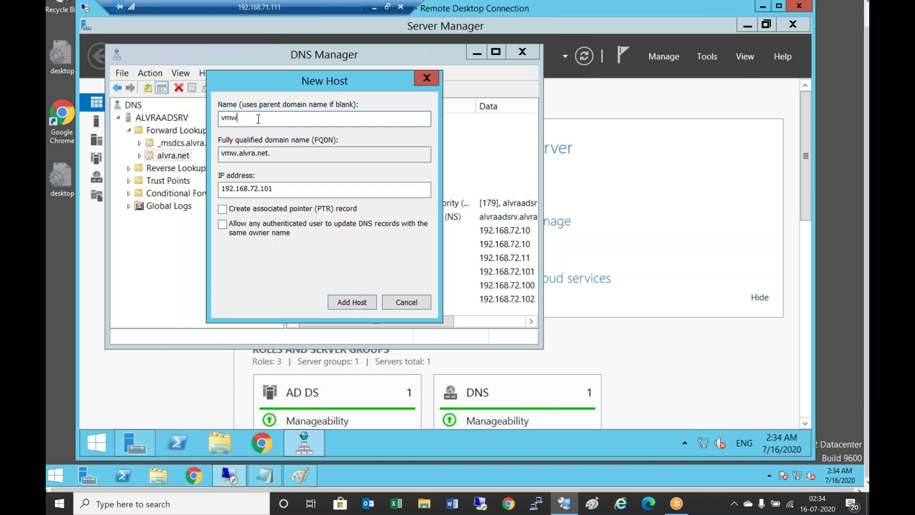
{"action": "type", "text": "vra"}
{"action": "left_click", "coordinate": [290, 191]}
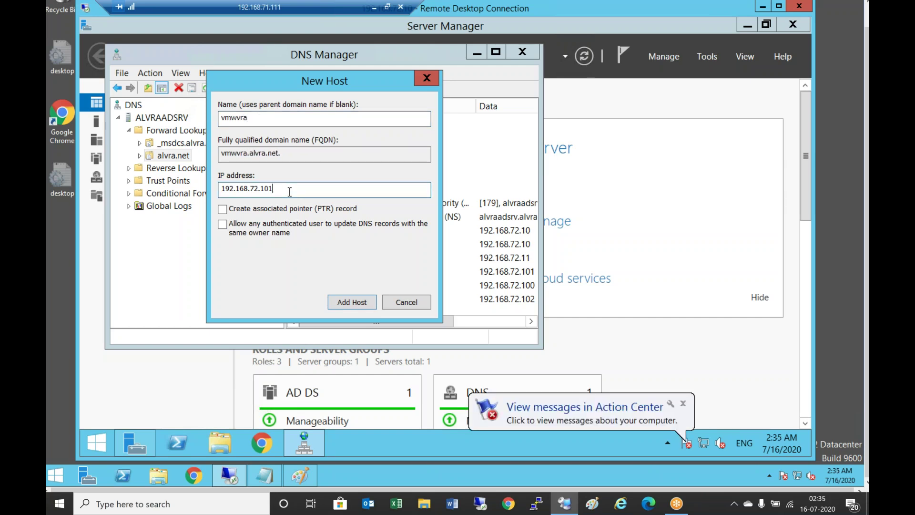
{"action": "key", "text": "BackSpace"}
{"action": "type", "text": "2"}
{"action": "left_click", "coordinate": [409, 304]}
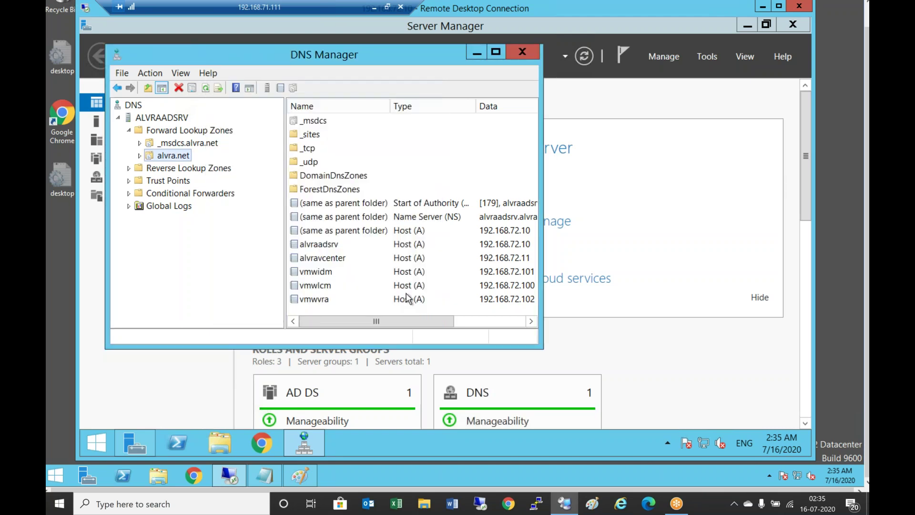
Step: Maximize DNS Manager, check the vmwidm, vmwlcm and vmwvra records, then minimize the remote session
{"action": "double_click", "coordinate": [317, 58]}
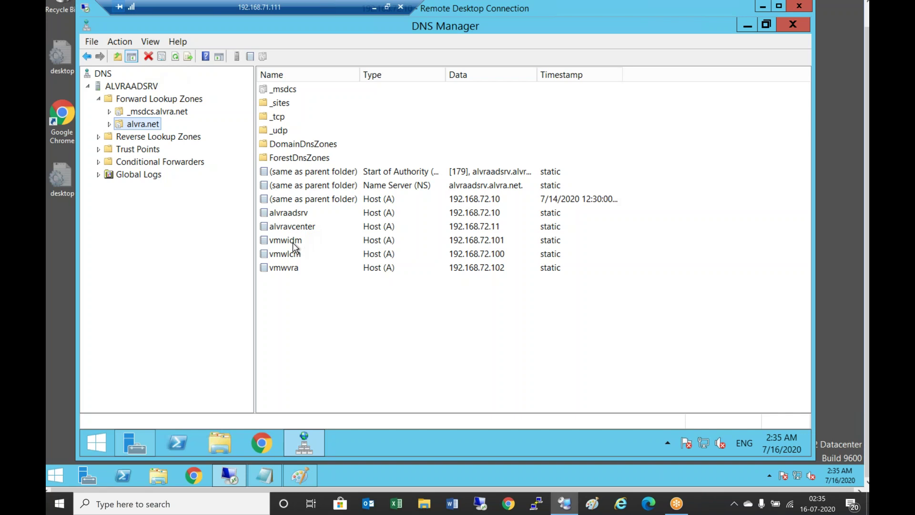
{"action": "left_click", "coordinate": [294, 241]}
{"action": "left_click", "coordinate": [296, 254]}
{"action": "left_click", "coordinate": [296, 270]}
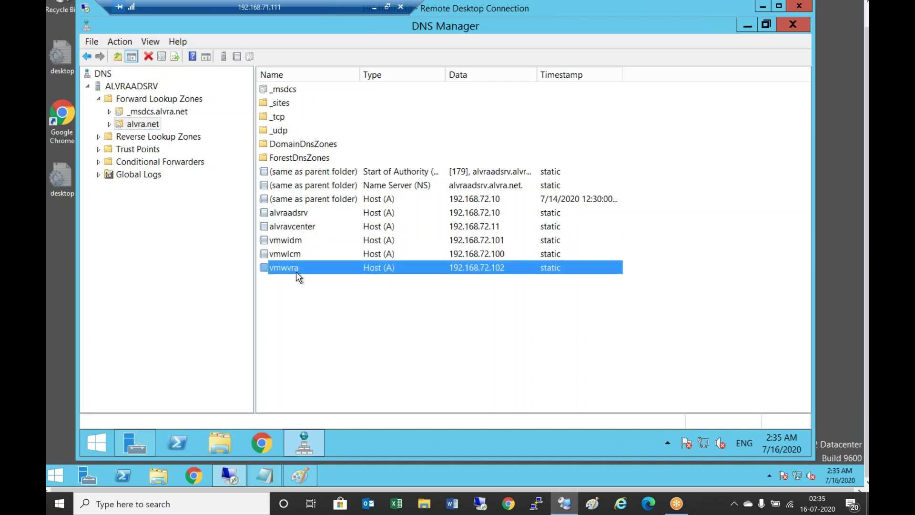
{"action": "left_click", "coordinate": [764, 6]}
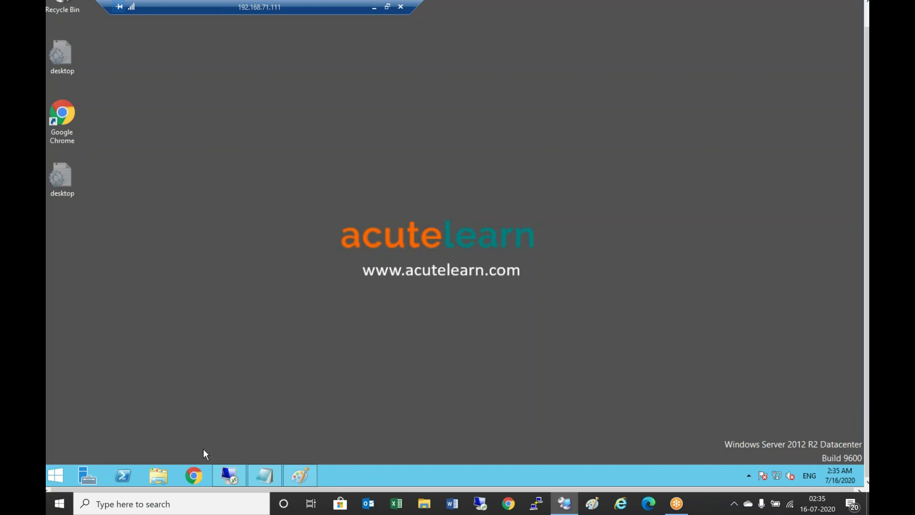
Step: Open DVD Drive (E:) > vrlcm-ui-installer > win32 and launch the installer application
{"action": "left_click", "coordinate": [159, 475]}
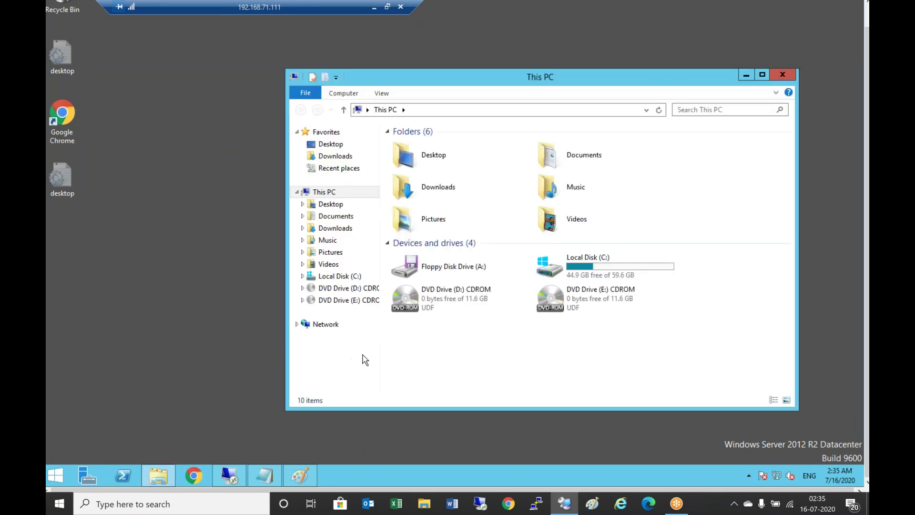
{"action": "right_click", "coordinate": [612, 310]}
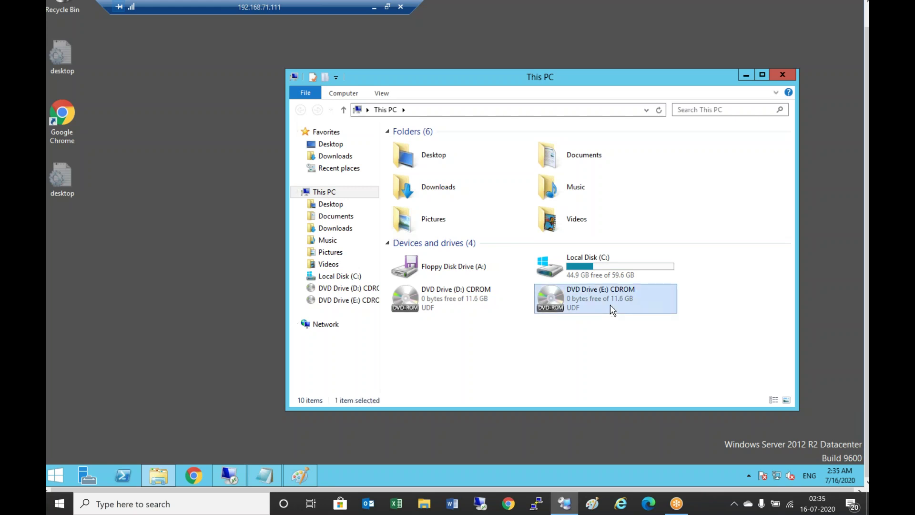
{"action": "left_click", "coordinate": [637, 312]}
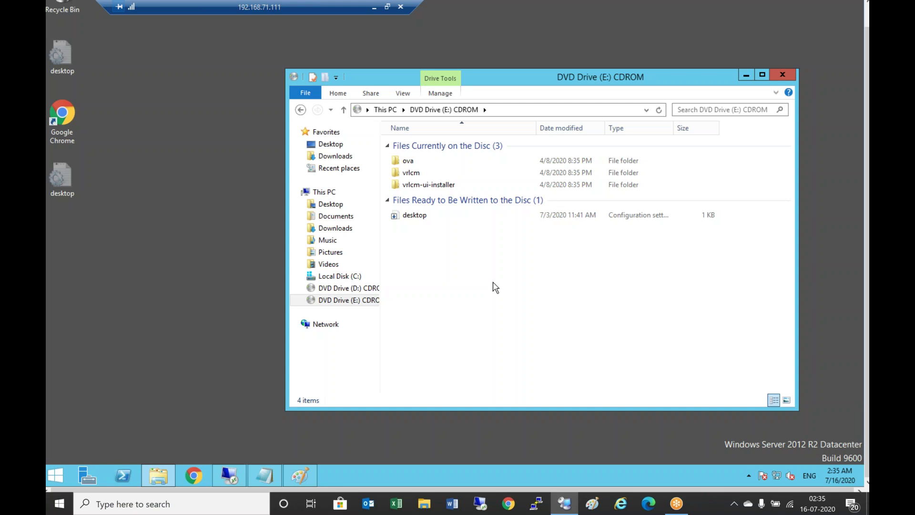
{"action": "double_click", "coordinate": [430, 189]}
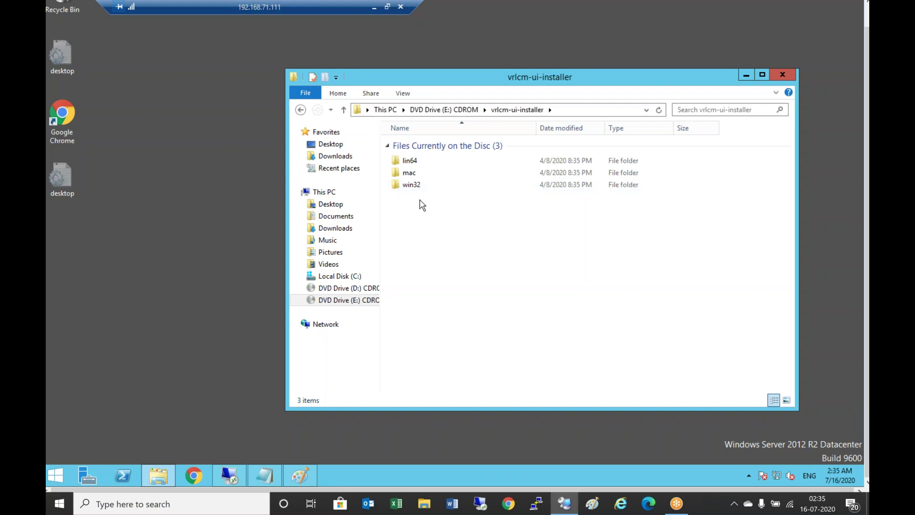
{"action": "double_click", "coordinate": [411, 185]}
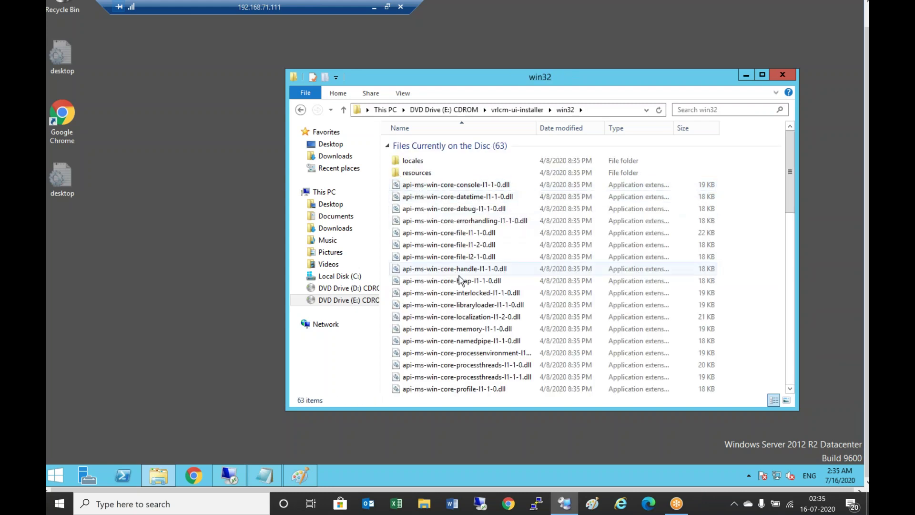
{"action": "scroll", "coordinate": [461, 280], "scroll_direction": "down", "scroll_amount": 10}
{"action": "scroll", "coordinate": [461, 280], "scroll_direction": "down", "scroll_amount": 1}
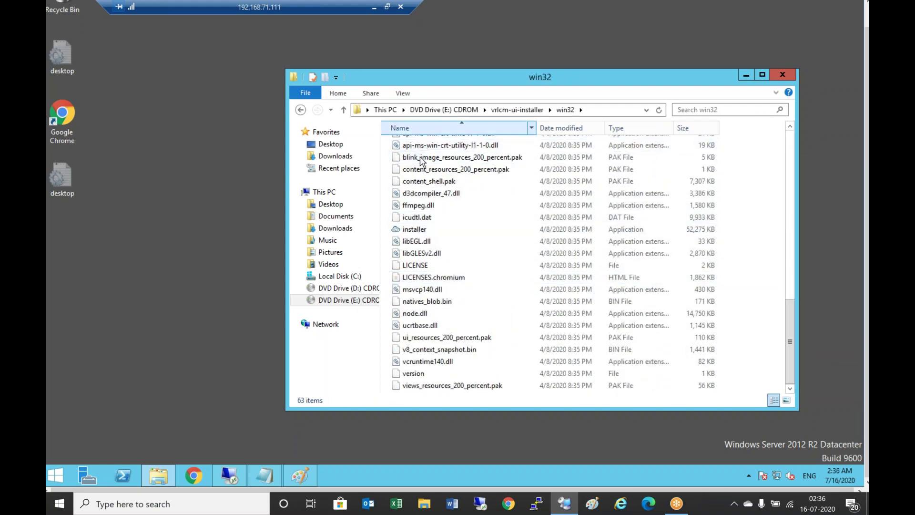
{"action": "double_click", "coordinate": [421, 235]}
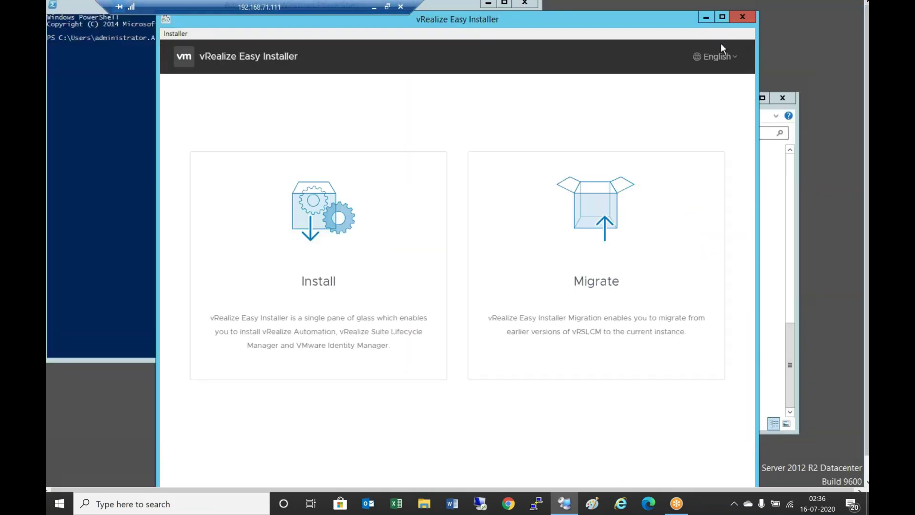
Step: In PowerShell, ping alvravcenter.alvra.net and then vmwlcm.alvra.net
{"action": "left_click", "coordinate": [128, 129]}
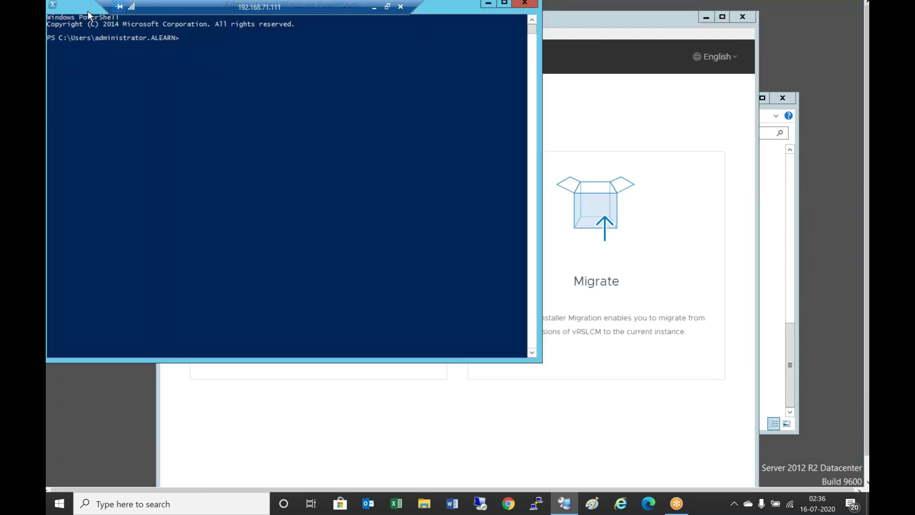
{"action": "left_click_drag", "start_coordinate": [88, 10], "coordinate": [123, 95]}
{"action": "left_click", "coordinate": [261, 160]}
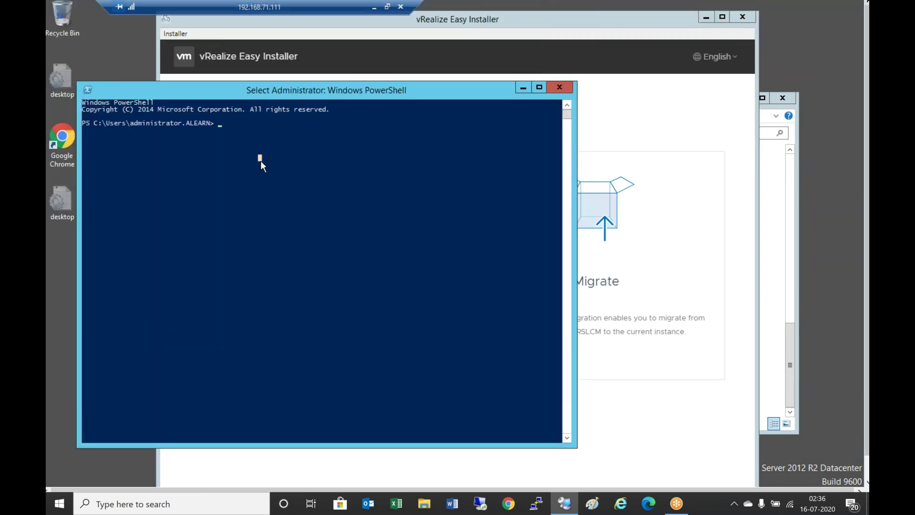
{"action": "type", "text": "ping"}
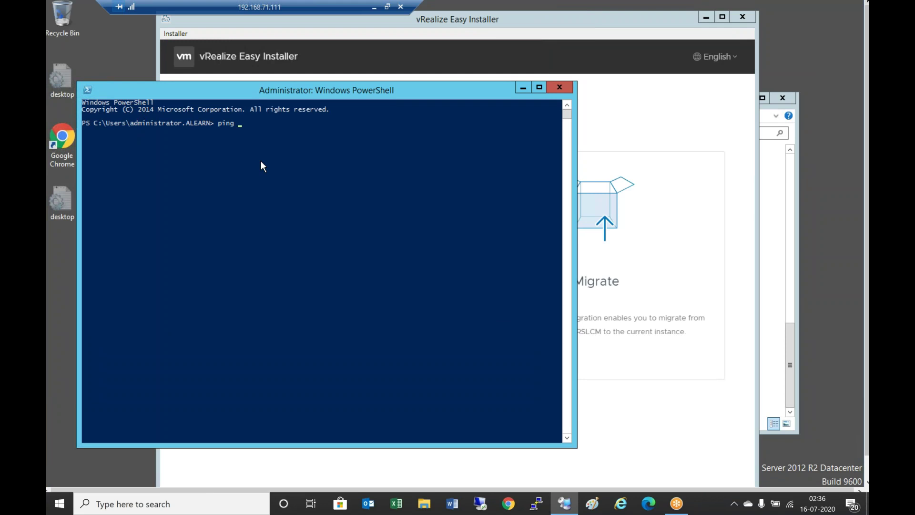
{"action": "type", "text": " alvrav"}
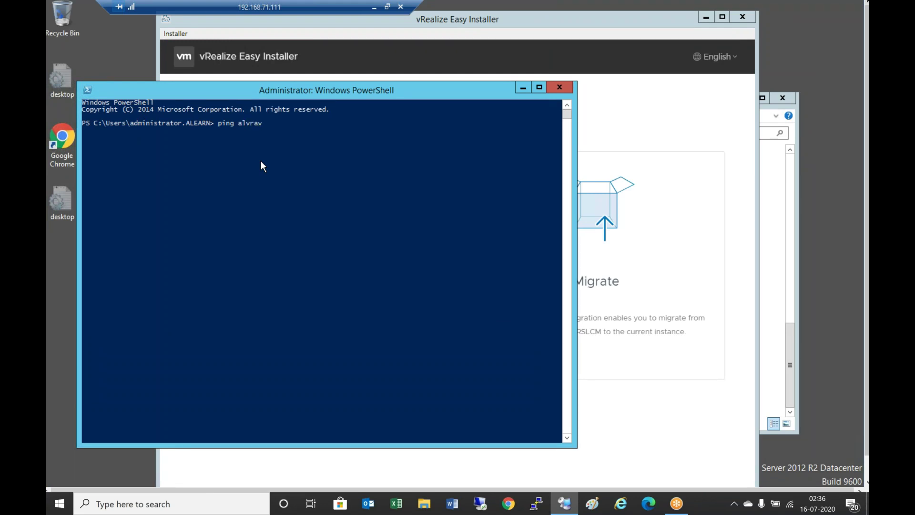
{"action": "type", "text": "center.alvra.net"}
{"action": "key", "text": "Return"}
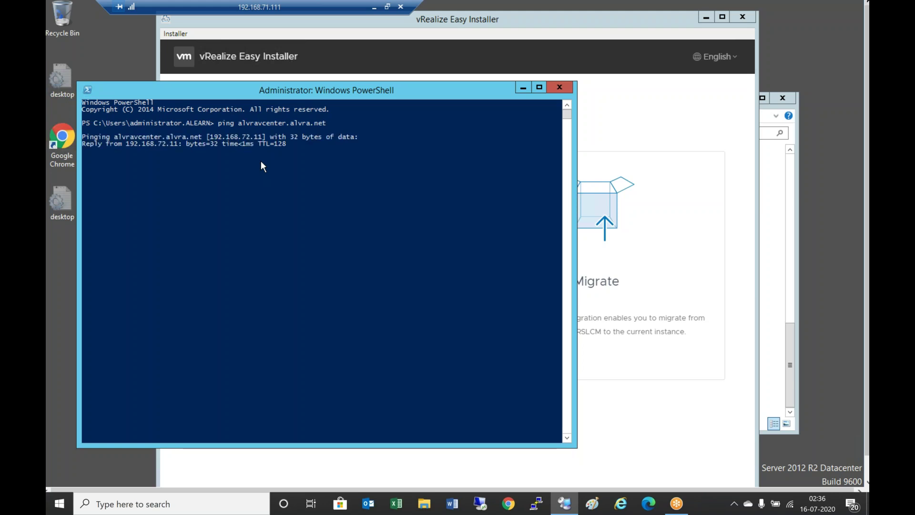
{"action": "key", "text": "ctrl+c"}
{"action": "key", "text": "Up"}
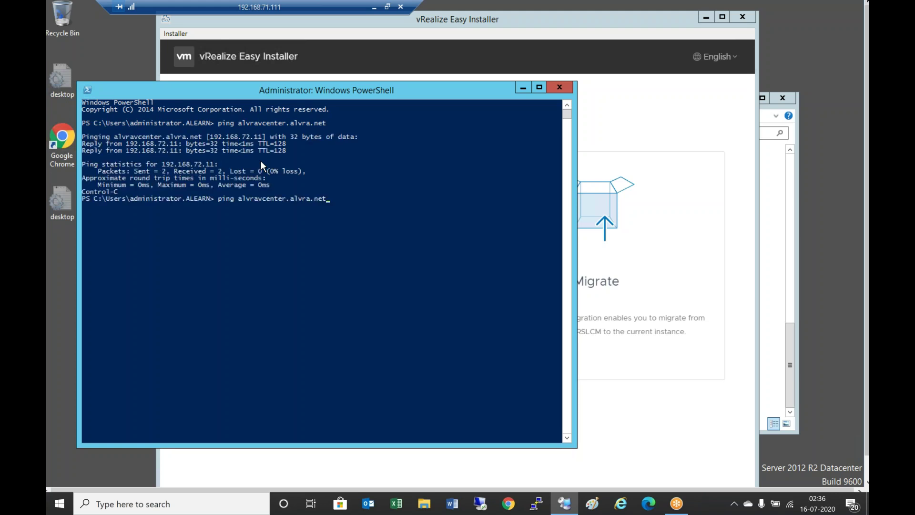
{"action": "key", "text": "Left"}
{"action": "key", "text": "Left"}
{"action": "key", "text": "Left"}
{"action": "key", "text": "Left"}
{"action": "key", "text": "Left"}
{"action": "key", "text": "Left"}
{"action": "key", "text": "Left"}
{"action": "key", "text": "Left"}
{"action": "key", "text": "Left"}
{"action": "key", "text": "Left"}
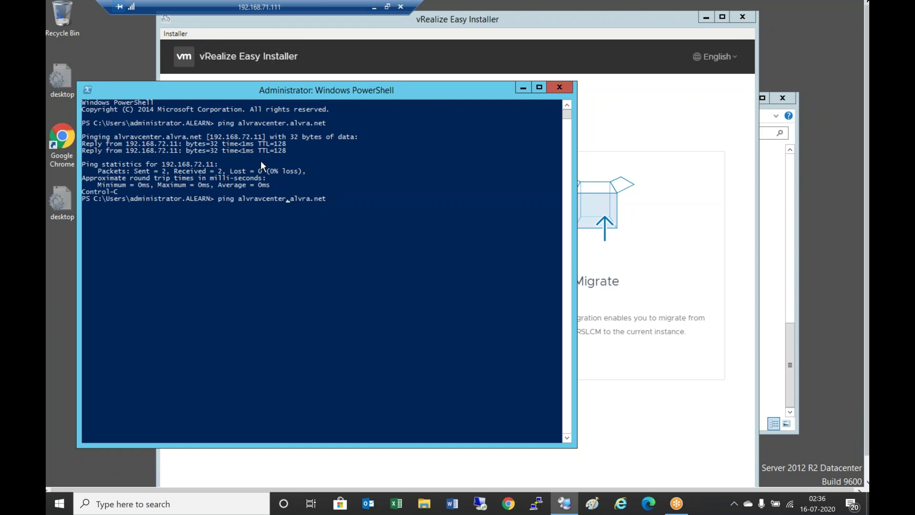
{"action": "key", "text": "BackSpace"}
{"action": "key", "text": "BackSpace"}
{"action": "key", "text": "BackSpace"}
{"action": "key", "text": "BackSpace"}
{"action": "key", "text": "BackSpace"}
{"action": "key", "text": "BackSpace"}
{"action": "key", "text": "BackSpace"}
{"action": "key", "text": "BackSpace"}
{"action": "key", "text": "BackSpace"}
{"action": "key", "text": "BackSpace"}
{"action": "key", "text": "BackSpace"}
{"action": "key", "text": "BackSpace"}
{"action": "type", "text": "vmwlcm"}
{"action": "key", "text": "Return"}
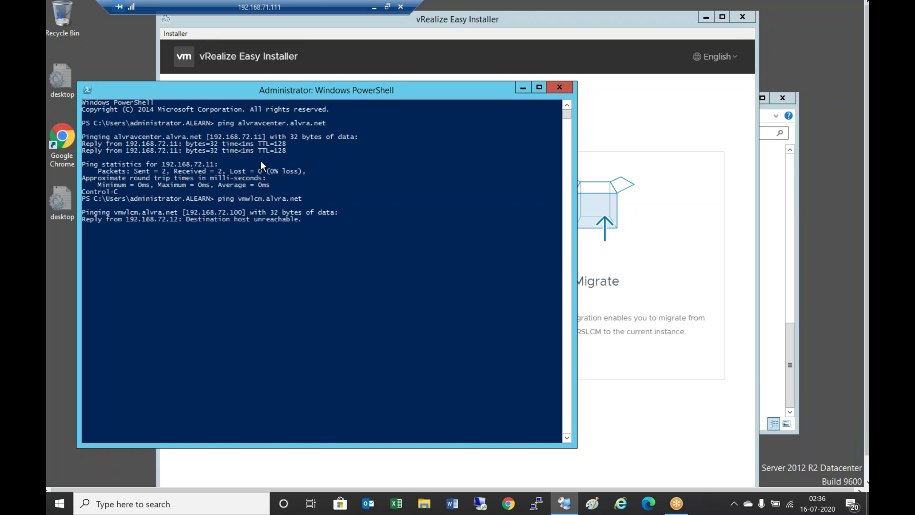
{"action": "key", "text": "ctrl+c"}
Step: Ping vmwidm.alvra.net and vmwvra.alvra.net by editing the previous command
{"action": "key", "text": "Up"}
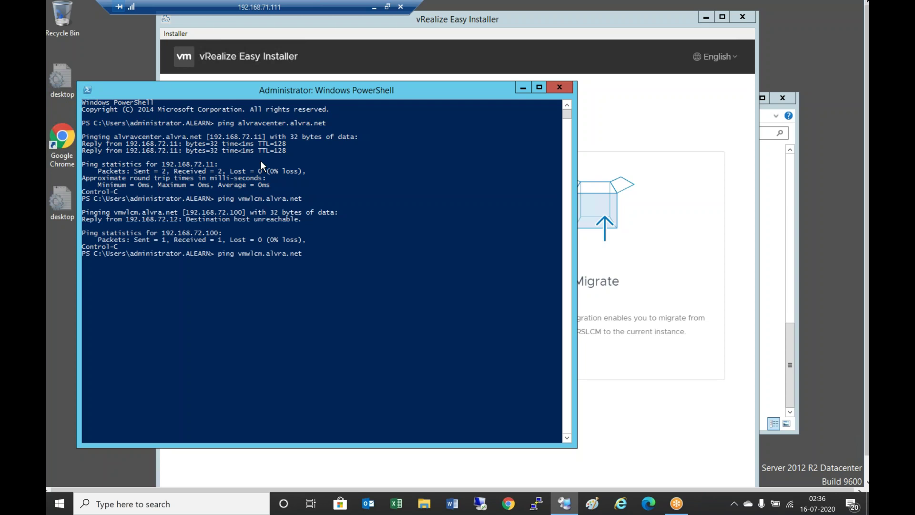
{"action": "key", "text": "Left"}
{"action": "key", "text": "Left"}
{"action": "key", "text": "Left"}
{"action": "key", "text": "Left"}
{"action": "key", "text": "Left"}
{"action": "key", "text": "Left"}
{"action": "key", "text": "Left"}
{"action": "key", "text": "Left"}
{"action": "key", "text": "Left"}
{"action": "key", "text": "Left"}
{"action": "key", "text": "BackSpace"}
{"action": "key", "text": "BackSpace"}
{"action": "key", "text": "BackSpace"}
{"action": "type", "text": "idm"}
{"action": "key", "text": "Return"}
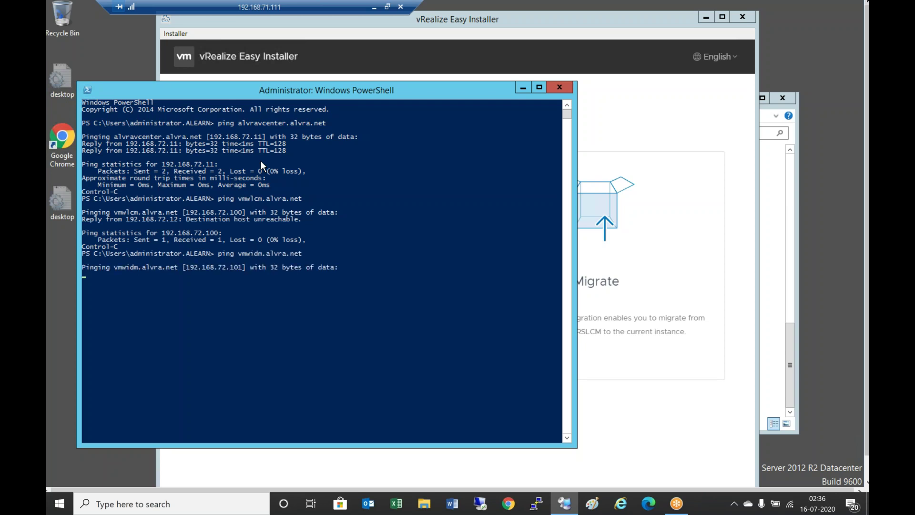
{"action": "key", "text": "ctrl+c"}
{"action": "key", "text": "Up"}
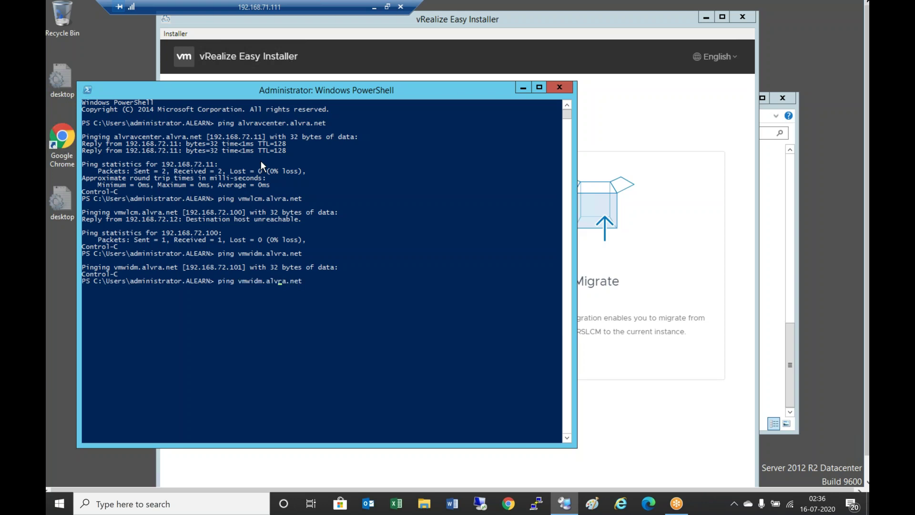
{"action": "key", "text": "Left"}
{"action": "key", "text": "Left"}
{"action": "key", "text": "Left"}
{"action": "key", "text": "Left"}
{"action": "key", "text": "BackSpace"}
{"action": "key", "text": "BackSpace"}
{"action": "key", "text": "BackSpace"}
{"action": "type", "text": "vra"}
{"action": "key", "text": "Return"}
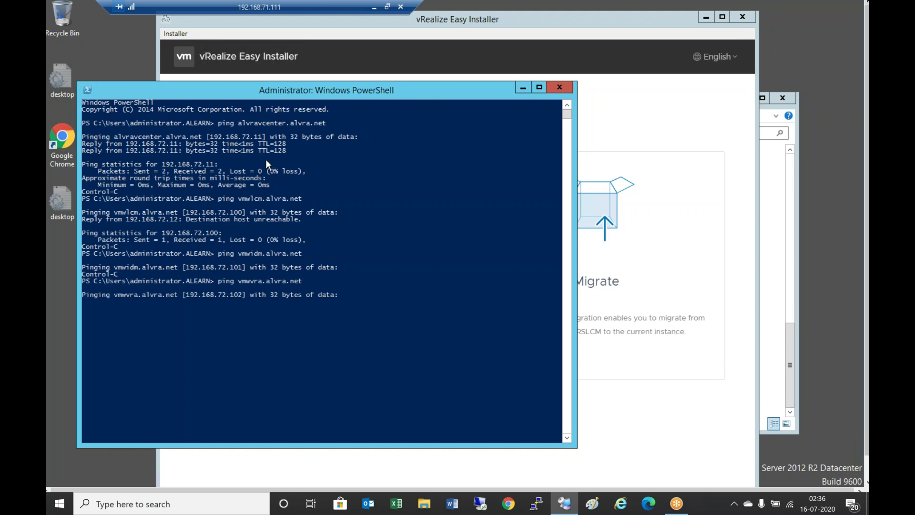
Step: Minimize PowerShell, bring Easy Installer forward, and choose Install
{"action": "left_click", "coordinate": [527, 90]}
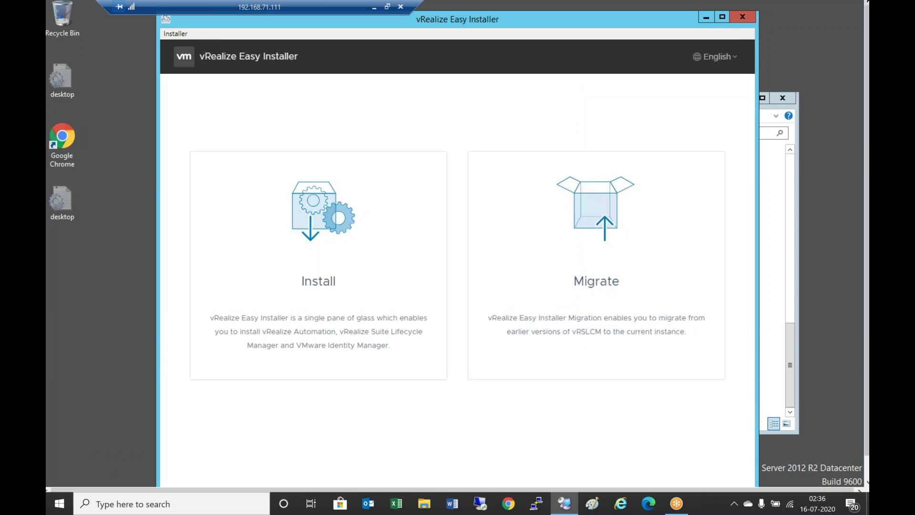
{"action": "left_click_drag", "start_coordinate": [757, 361], "coordinate": [765, 404]}
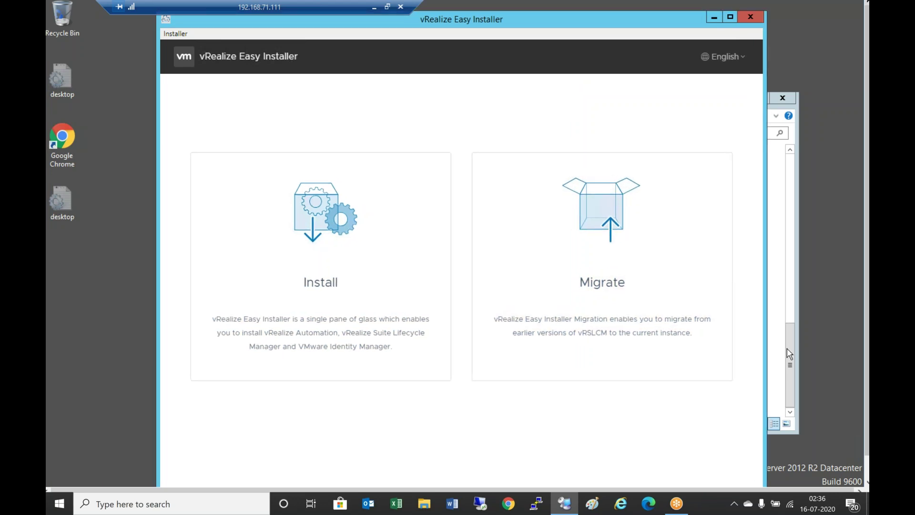
{"action": "left_click", "coordinate": [768, 403]}
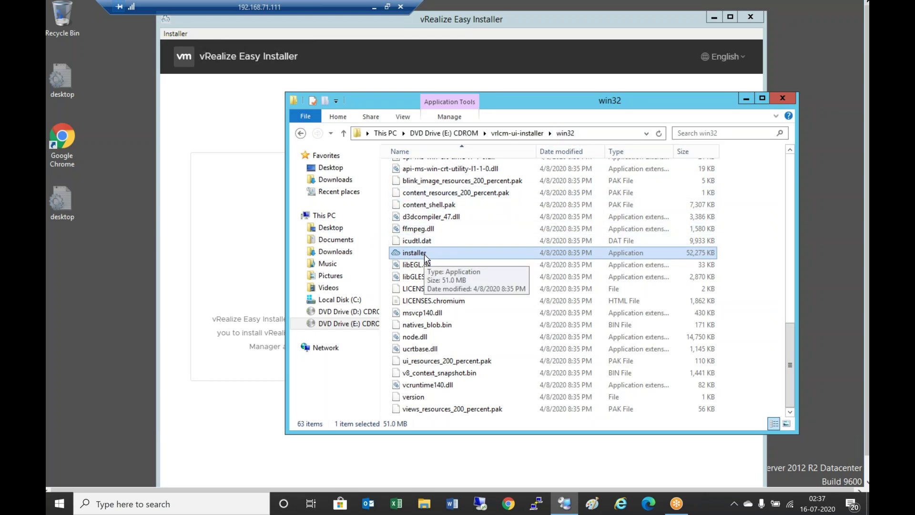
{"action": "left_click", "coordinate": [253, 24]}
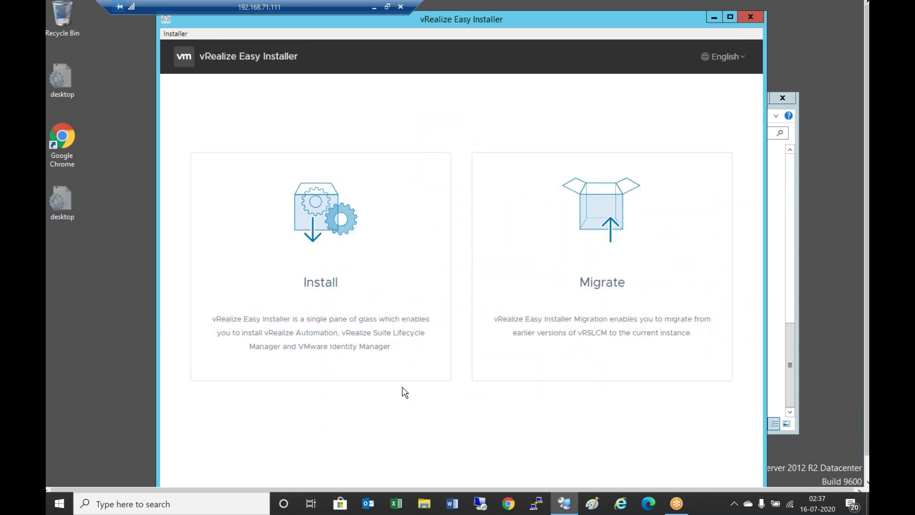
{"action": "left_click", "coordinate": [395, 367]}
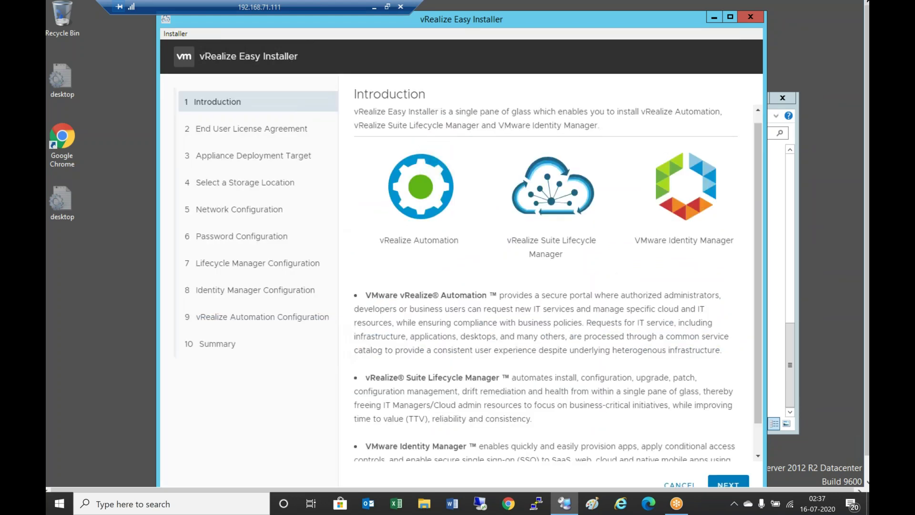
Step: Maximize the installer, pass Introduction, accept the licence terms with CEIP kept ticked, and continue
{"action": "double_click", "coordinate": [689, 19]}
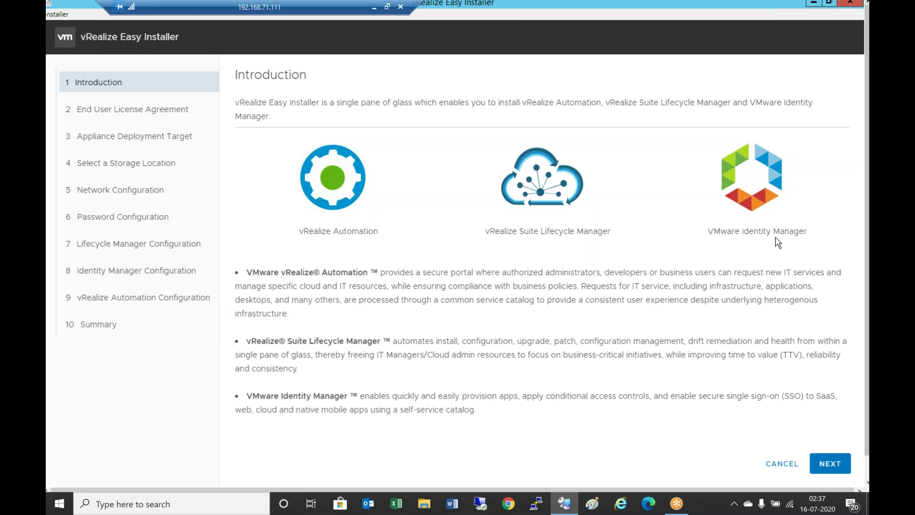
{"action": "left_click", "coordinate": [838, 465]}
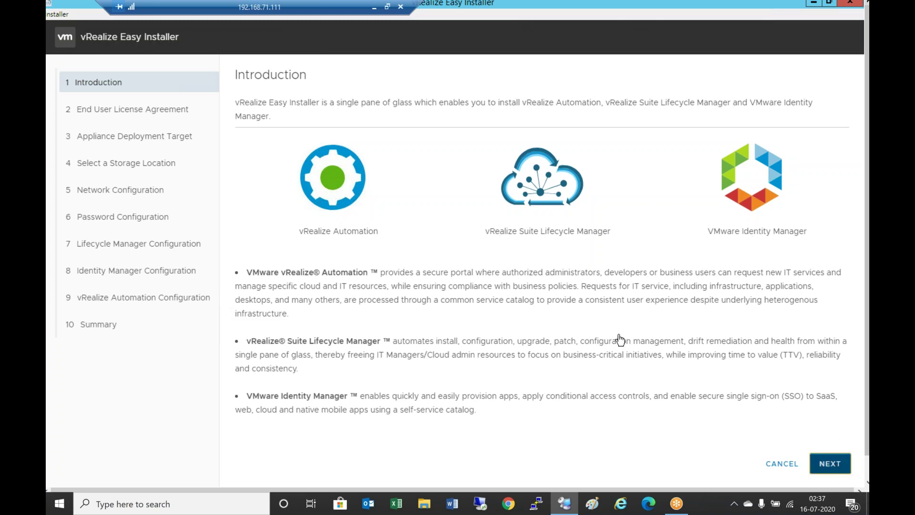
{"action": "left_click", "coordinate": [355, 306]}
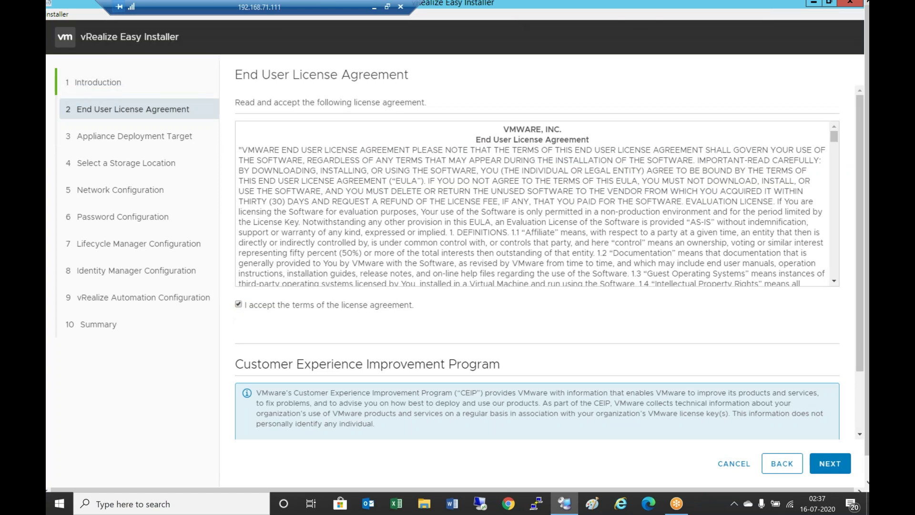
{"action": "scroll", "coordinate": [862, 396], "scroll_direction": "down", "scroll_amount": 2}
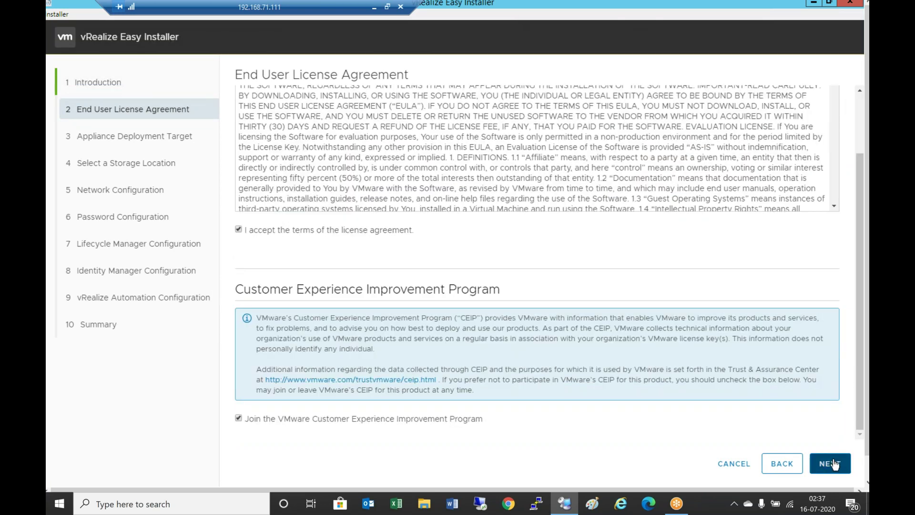
{"action": "left_click", "coordinate": [834, 465]}
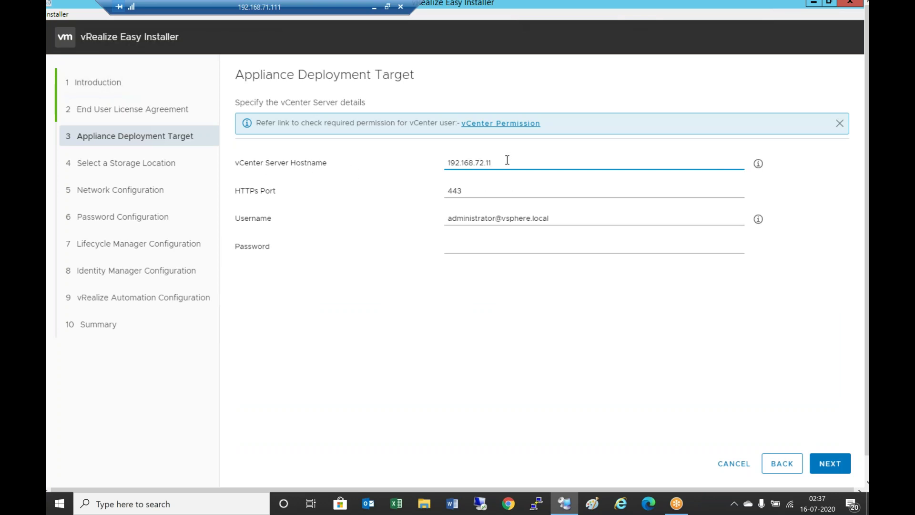
Step: Connect to vCenter 192.168.72.11 on port 443 with its password, and accept the certificate
{"action": "left_click_drag", "start_coordinate": [490, 163], "coordinate": [403, 166]}
{"action": "type", "text": "asdf"}
{"action": "key", "text": "BackSpace"}
{"action": "key", "text": "BackSpace"}
{"action": "key", "text": "BackSpace"}
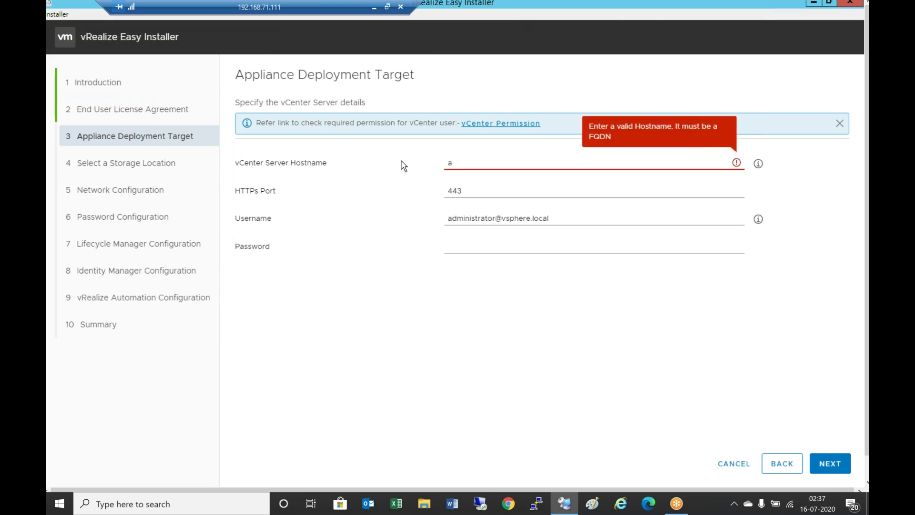
{"action": "key", "text": "BackSpace"}
{"action": "type", "text": "192.168.72.11"}
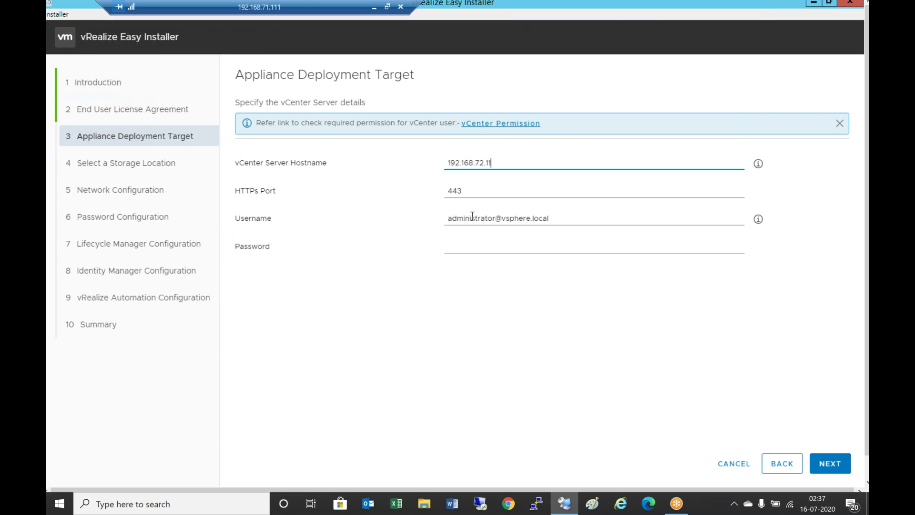
{"action": "left_click", "coordinate": [569, 217]}
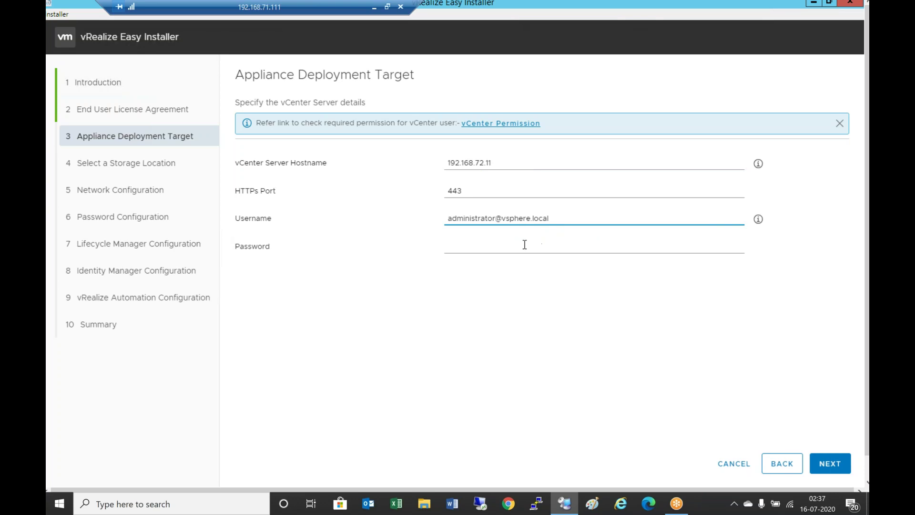
{"action": "left_click", "coordinate": [524, 245]}
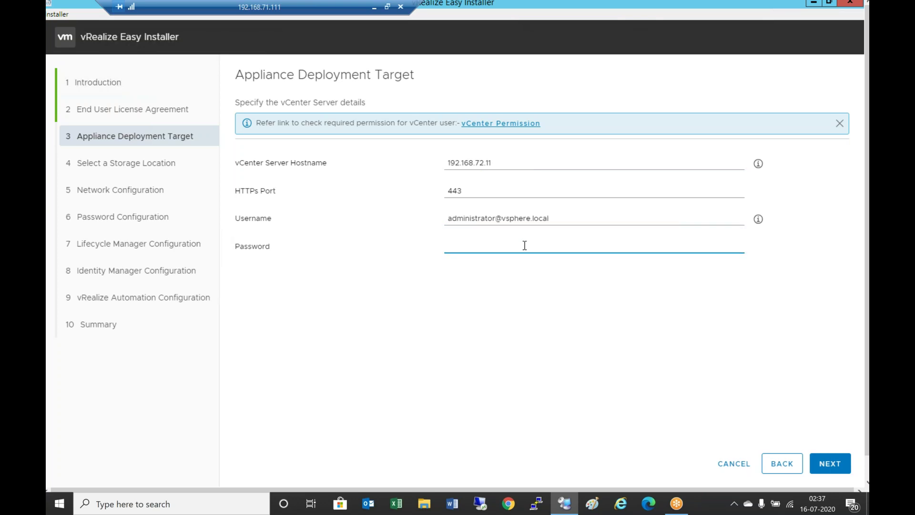
{"action": "type", "text": "••••••••••••"}
{"action": "left_click", "coordinate": [833, 466]}
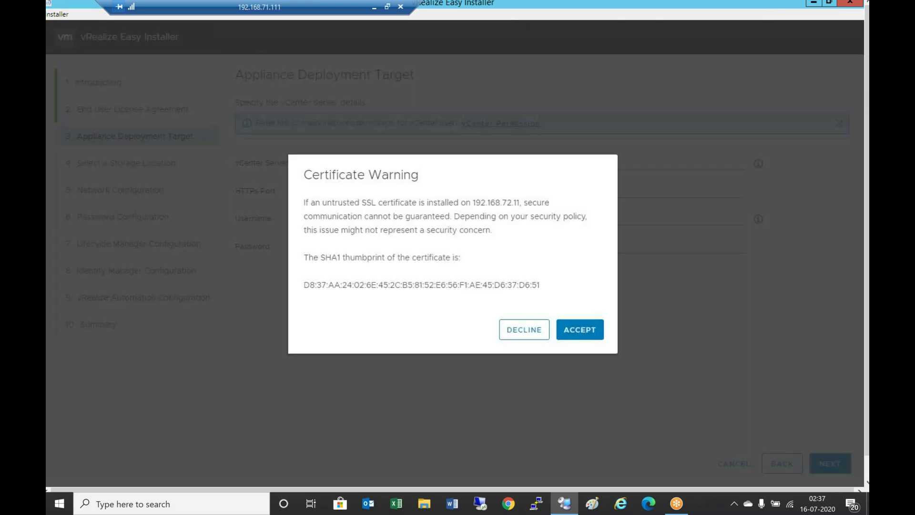
{"action": "left_click", "coordinate": [589, 336]}
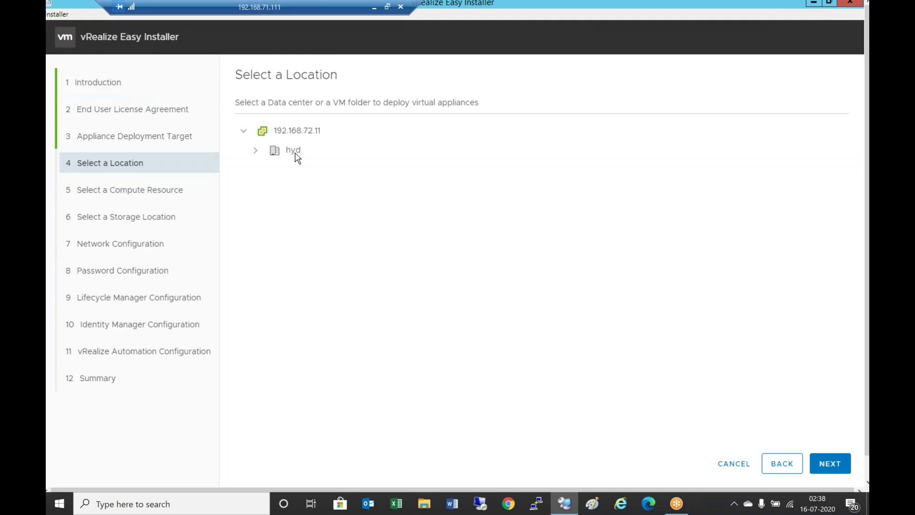
Step: Deploy to datacenter hyd and cluster alclu, keeping datastore DS14 with thin disk mode
{"action": "left_click", "coordinate": [300, 157]}
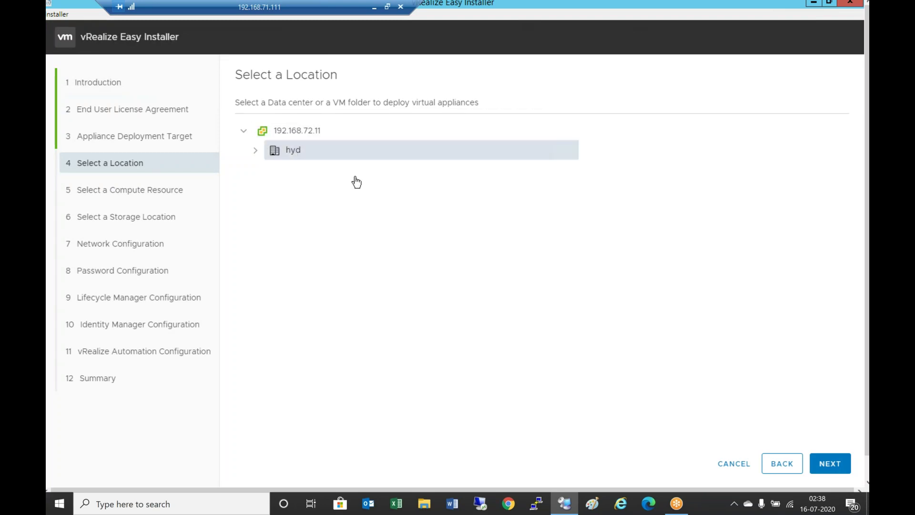
{"action": "left_click", "coordinate": [829, 464]}
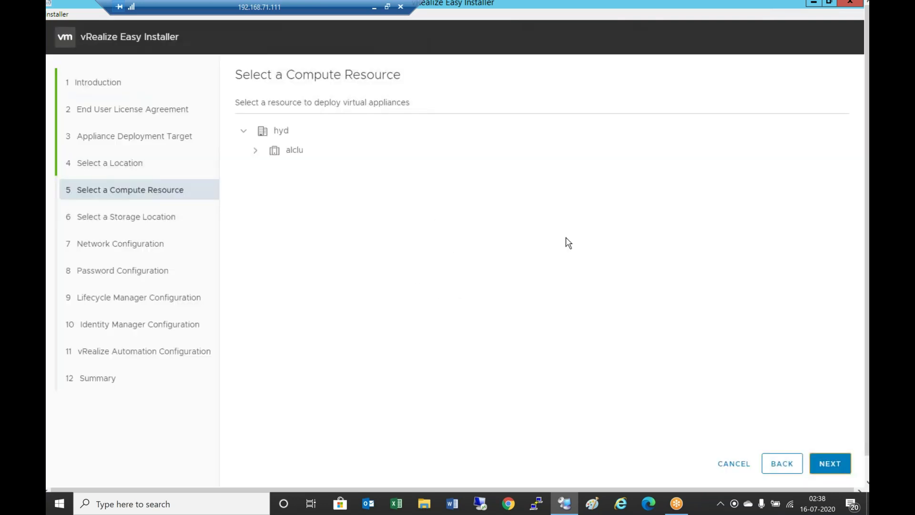
{"action": "left_click", "coordinate": [298, 149]}
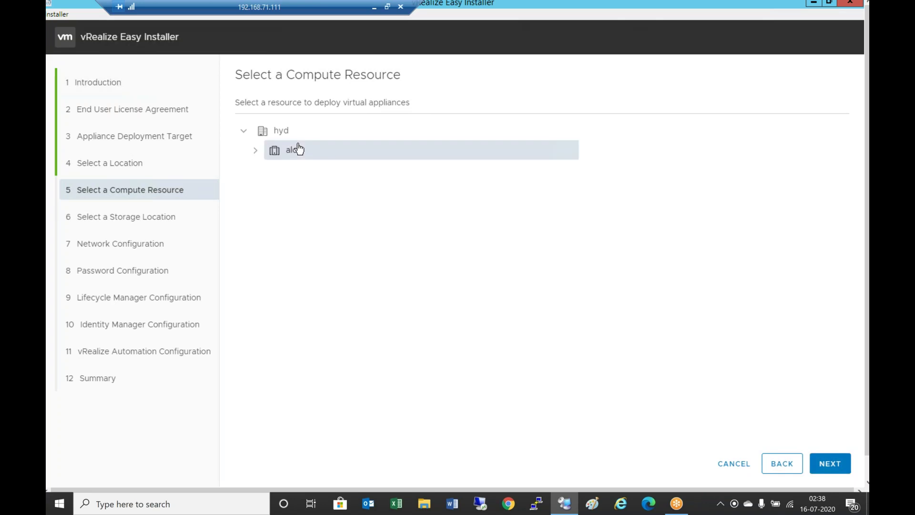
{"action": "left_click", "coordinate": [828, 463]}
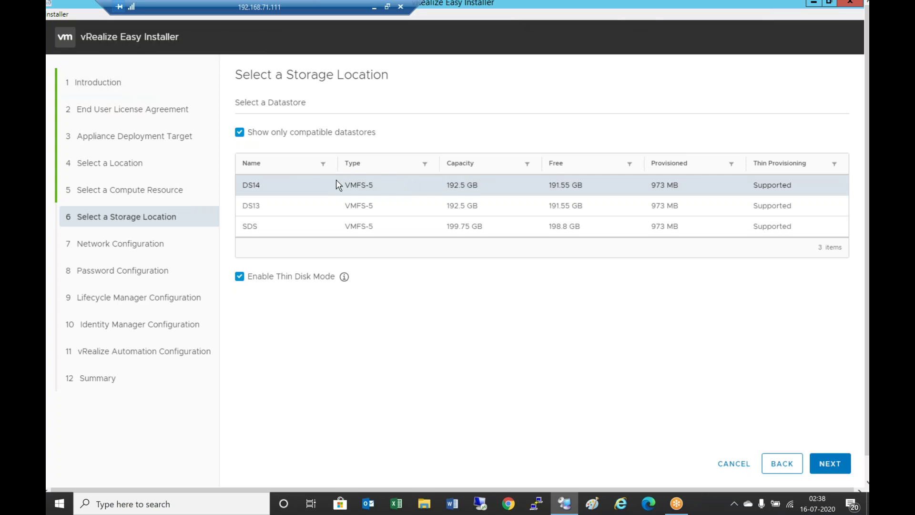
{"action": "mouse_move", "coordinate": [349, 279]}
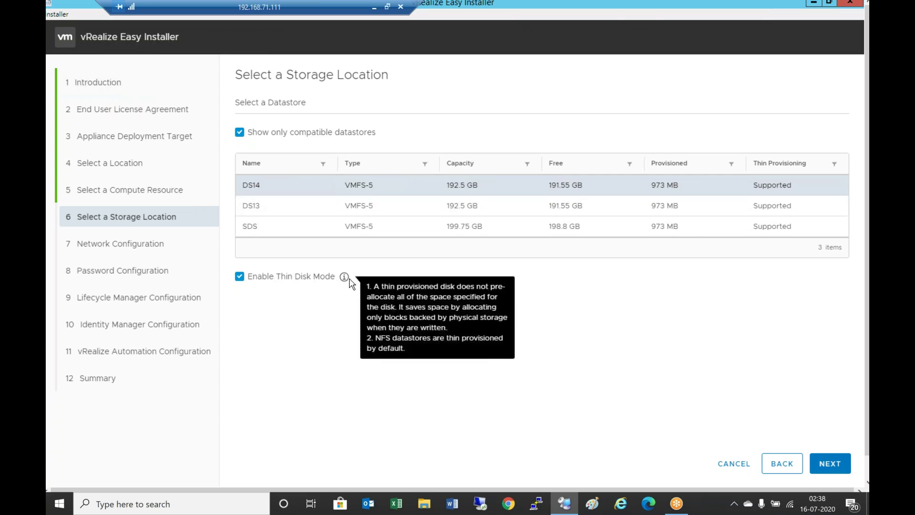
{"action": "left_click", "coordinate": [830, 463]}
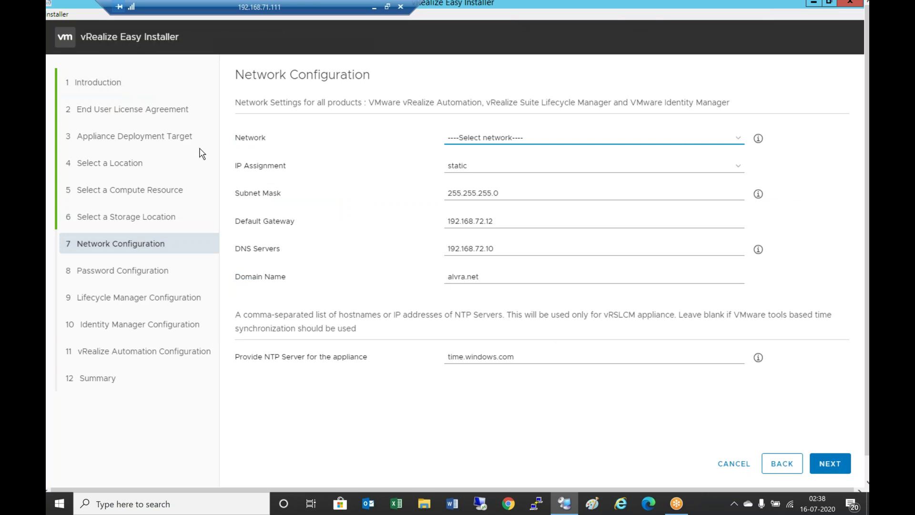
Step: Choose VM Network for the appliances, keep the other network values, and continue
{"action": "left_click", "coordinate": [537, 138]}
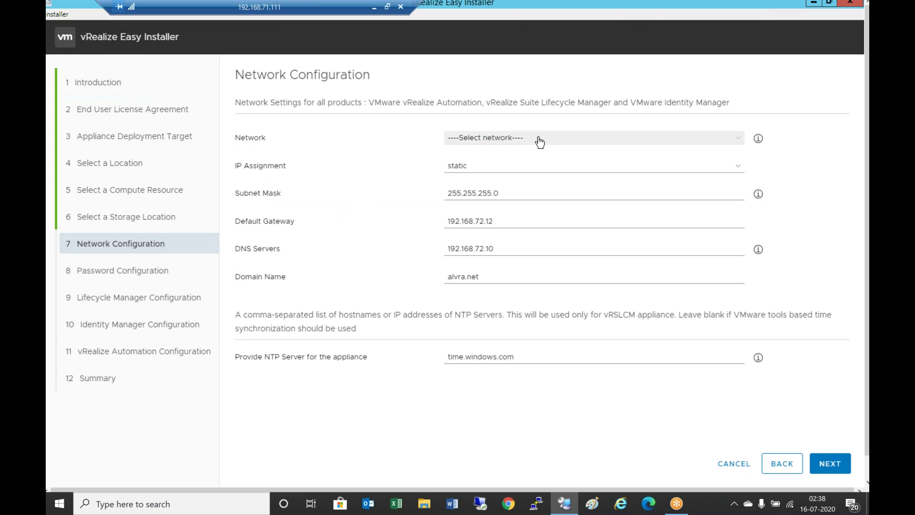
{"action": "left_click", "coordinate": [487, 160]}
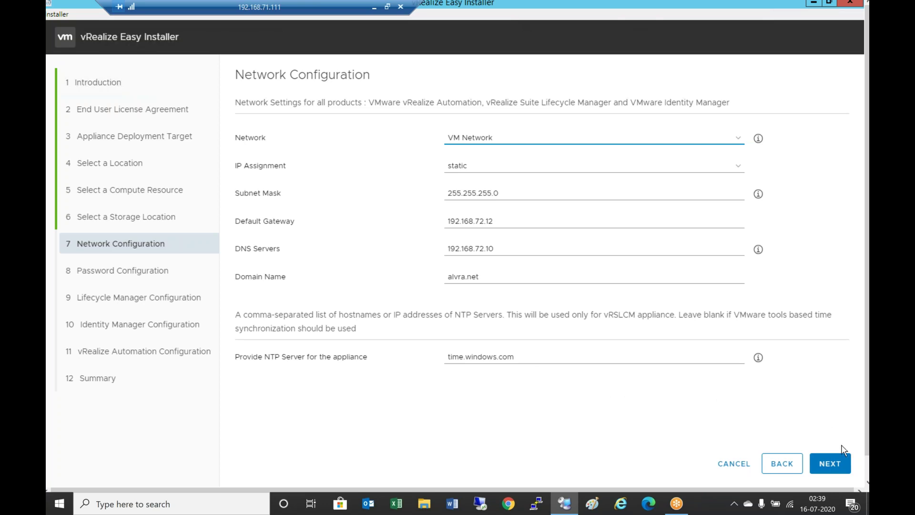
{"action": "left_click", "coordinate": [831, 465]}
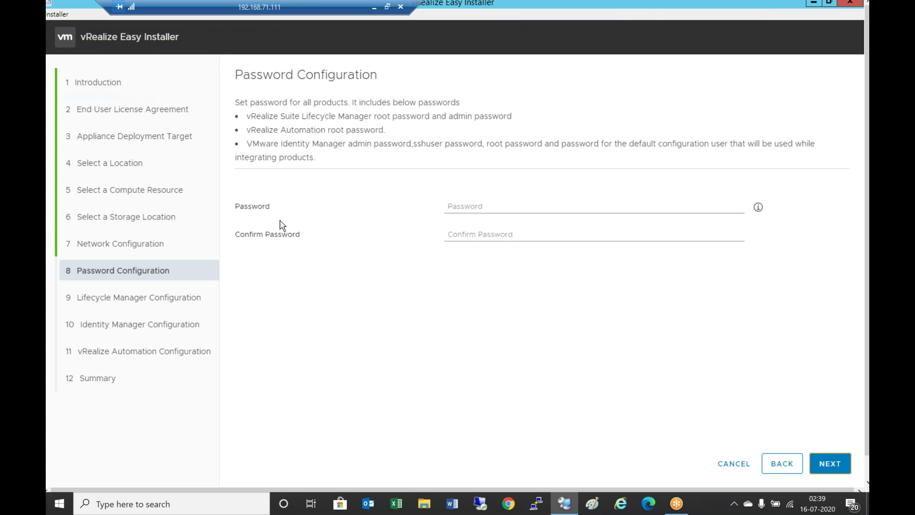
Step: Type the common product password into both Password and Confirm Password fields
{"action": "left_click", "coordinate": [443, 209]}
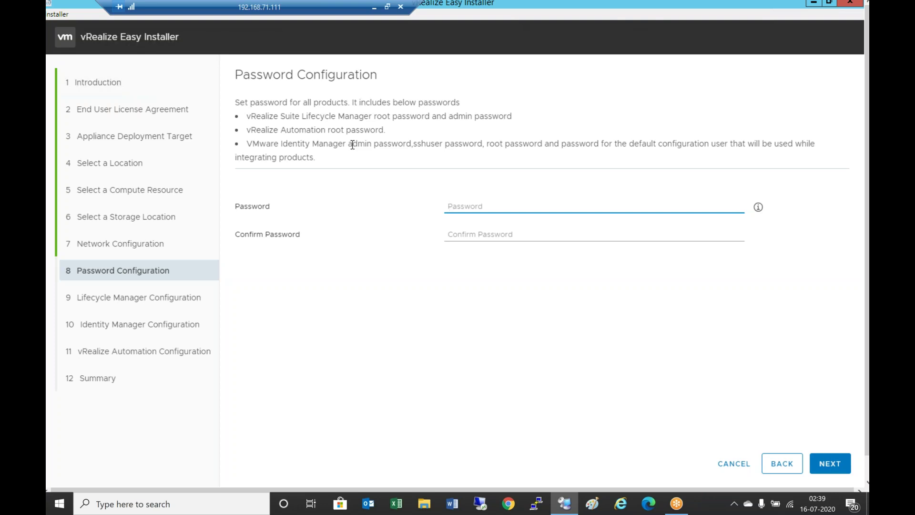
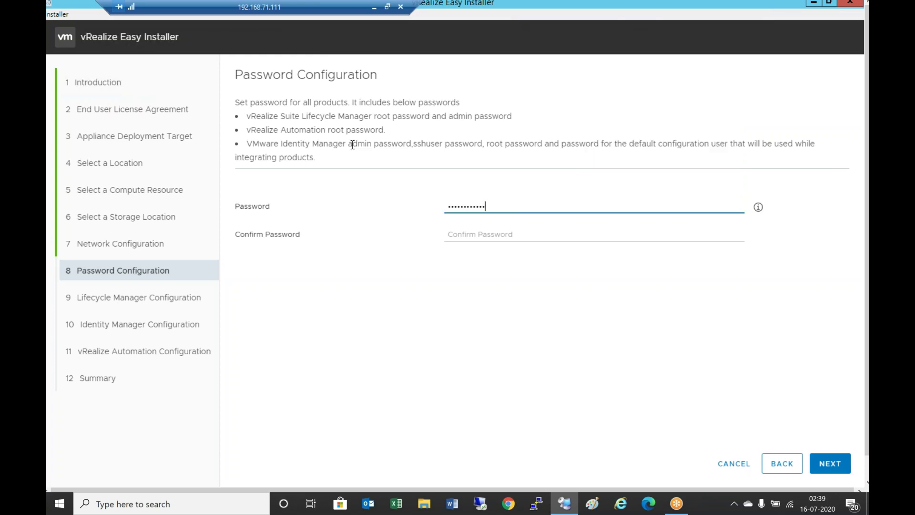
{"action": "key", "text": "Tab"}
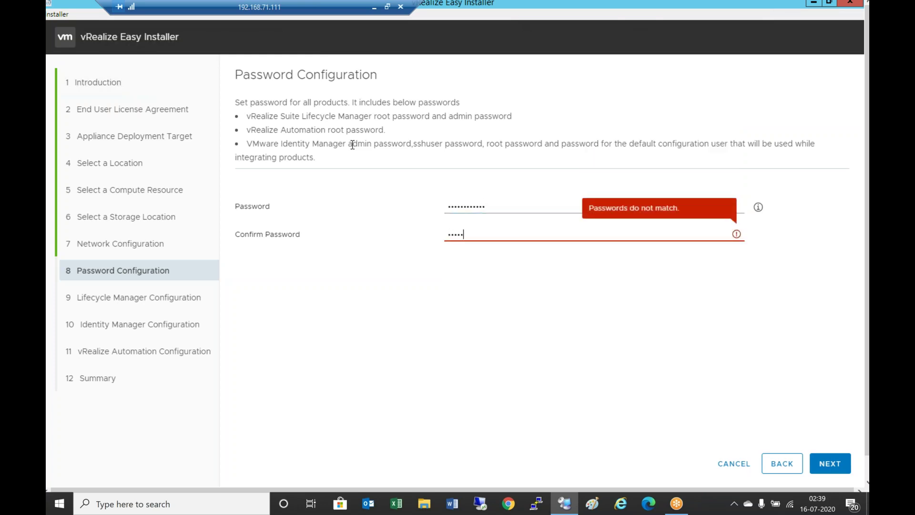
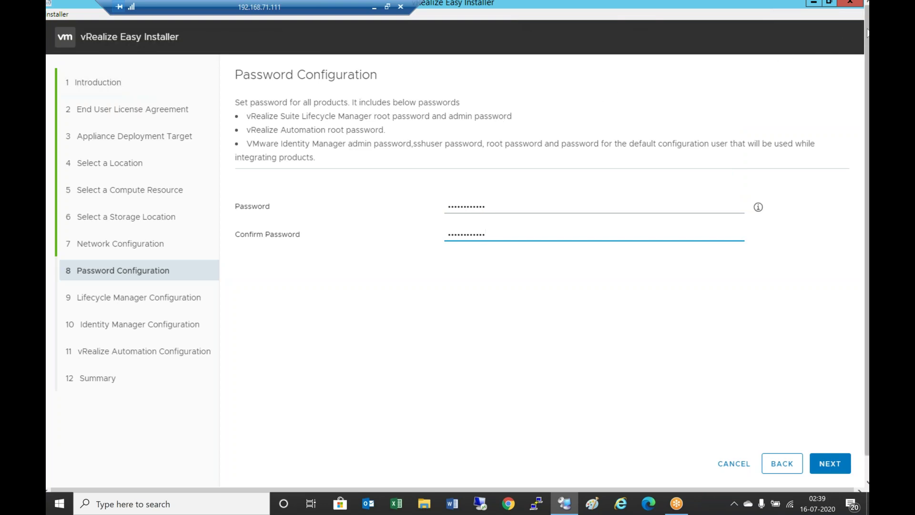
{"action": "scroll", "coordinate": [866, 33], "scroll_direction": "down", "scroll_amount": 1}
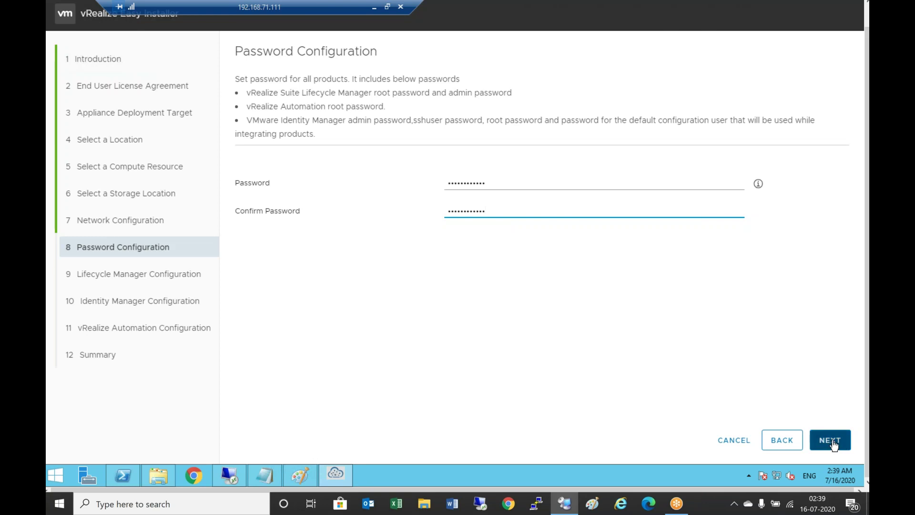
Step: Confirm the Lifecycle Manager settings VRALCM, 192.168.72.100 and vmwlcm.alvra.net, then continue
{"action": "left_click", "coordinate": [833, 445]}
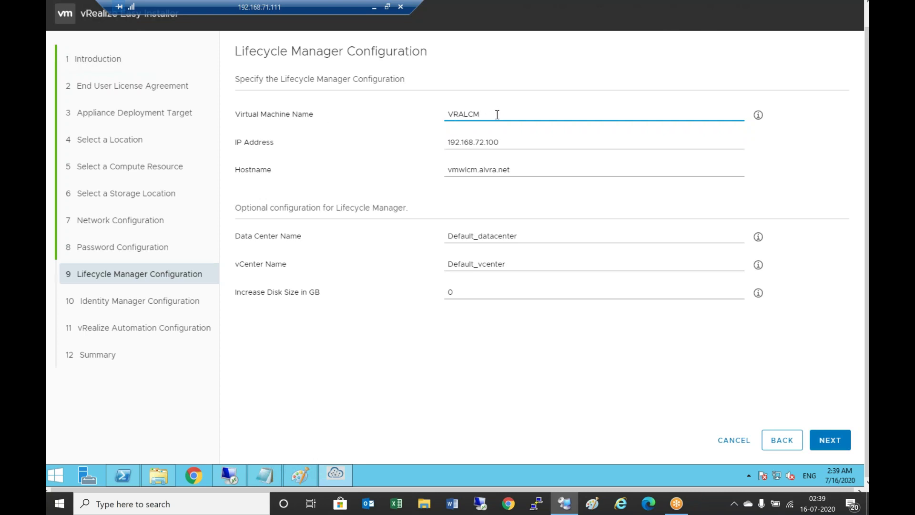
{"action": "left_click_drag", "start_coordinate": [489, 114], "coordinate": [447, 113]}
{"action": "left_click", "coordinate": [515, 143]}
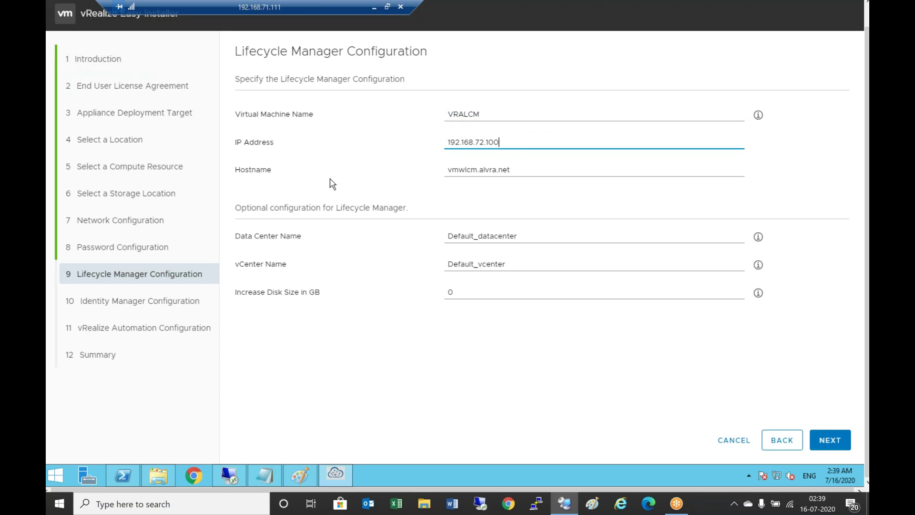
{"action": "left_click", "coordinate": [518, 171]}
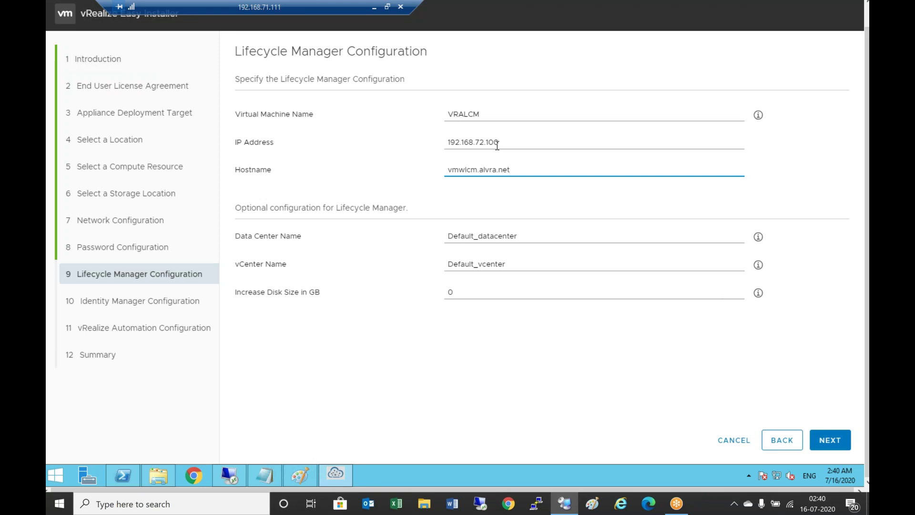
{"action": "left_click", "coordinate": [827, 440]}
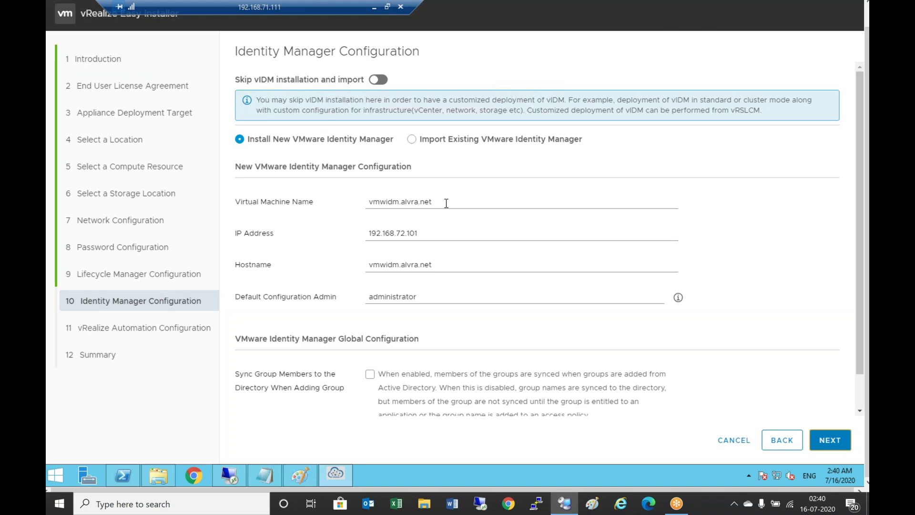
Step: Review the Identity Manager VM vmwidm.alvra.net at 192.168.72.101 and its admin name, then continue
{"action": "left_click", "coordinate": [446, 203]}
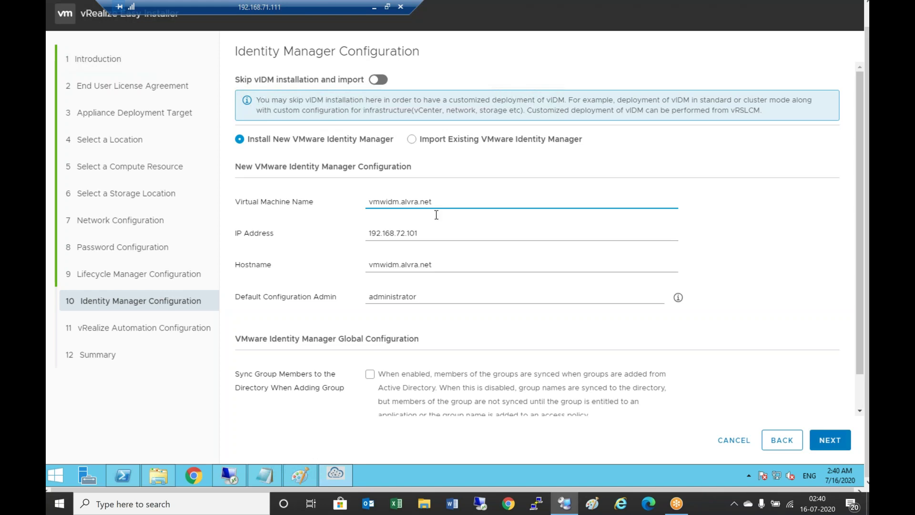
{"action": "left_click", "coordinate": [424, 232]}
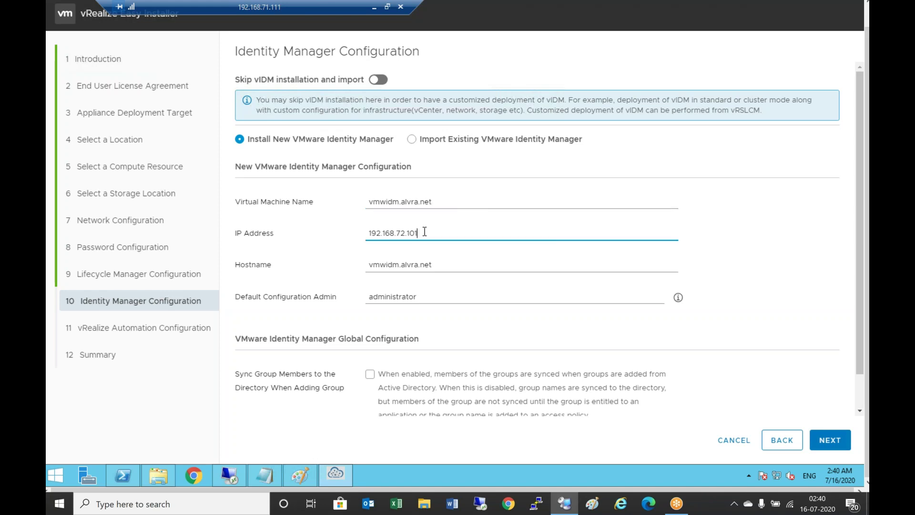
{"action": "left_click", "coordinate": [442, 265]}
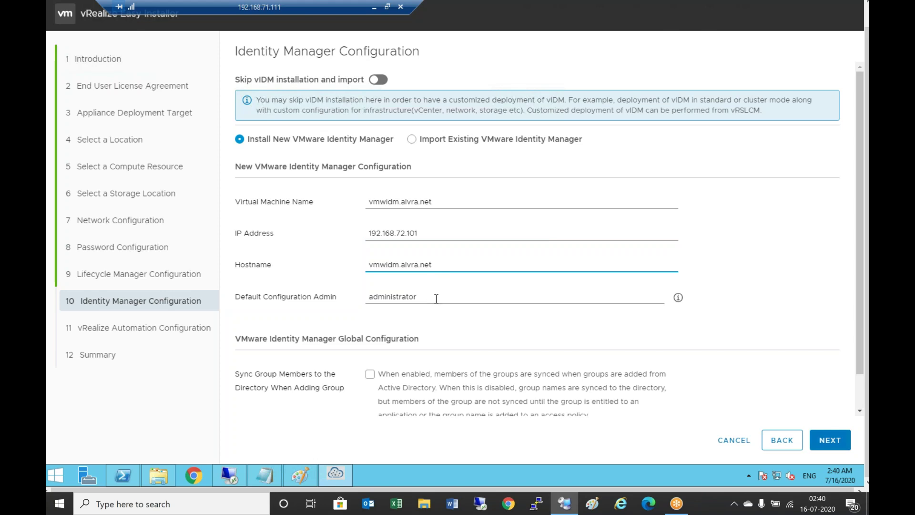
{"action": "left_click", "coordinate": [436, 302]}
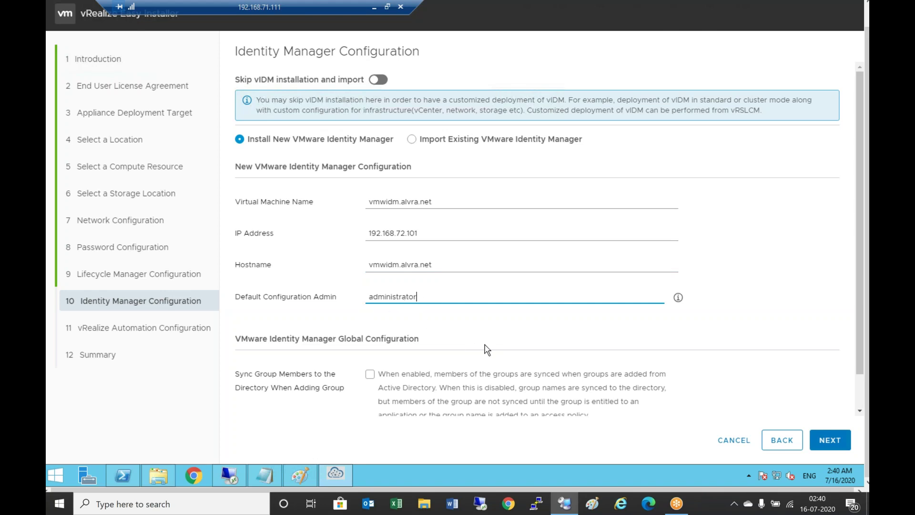
{"action": "scroll", "coordinate": [486, 349], "scroll_direction": "down", "scroll_amount": 1}
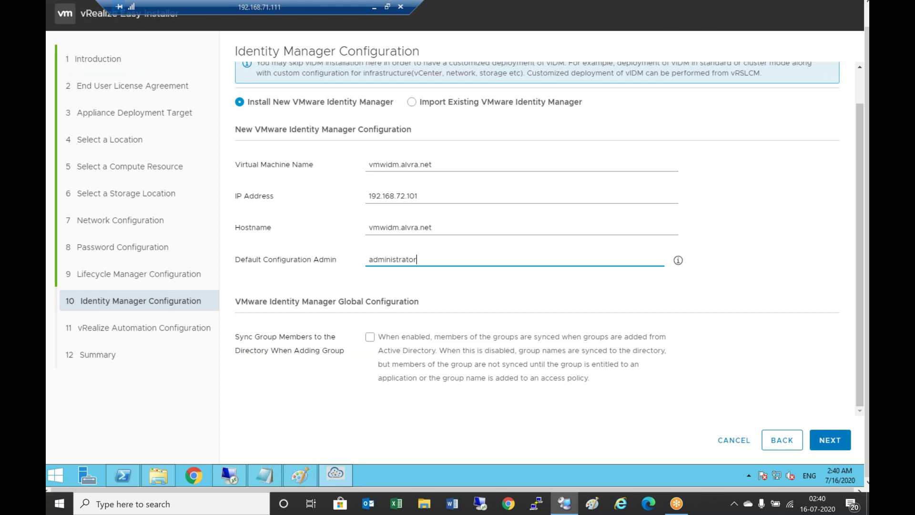
{"action": "scroll", "coordinate": [553, 372], "scroll_direction": "up", "scroll_amount": 1}
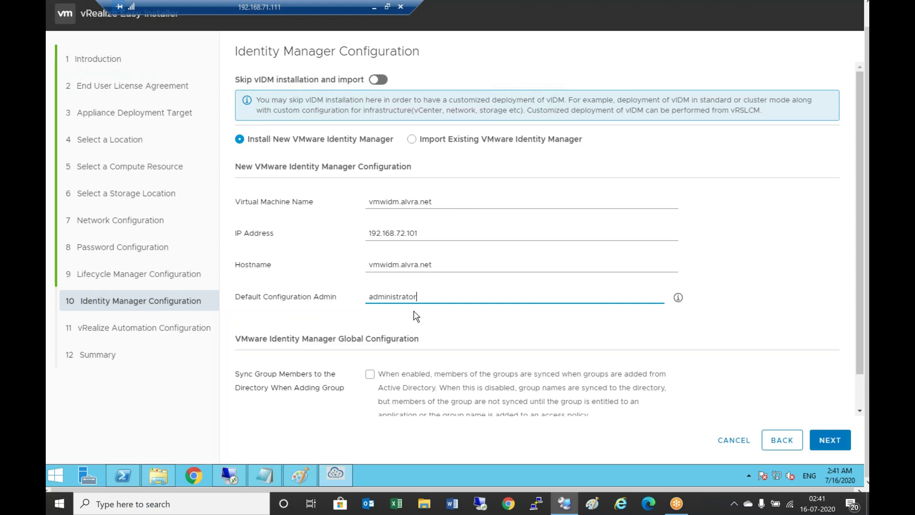
{"action": "left_click", "coordinate": [830, 439]}
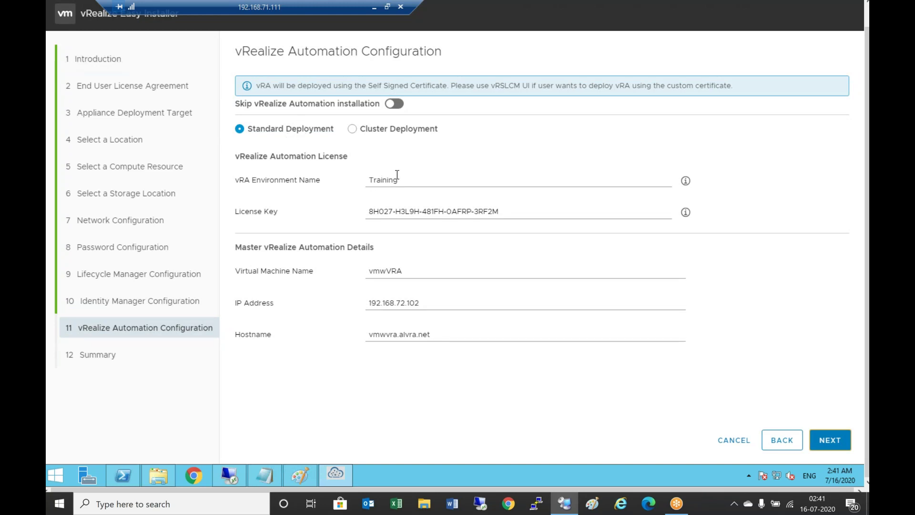
Step: Check the vRA environment Training and vmwVRA at 192.168.72.102 against the lab notes, then accept
{"action": "left_click", "coordinate": [403, 178]}
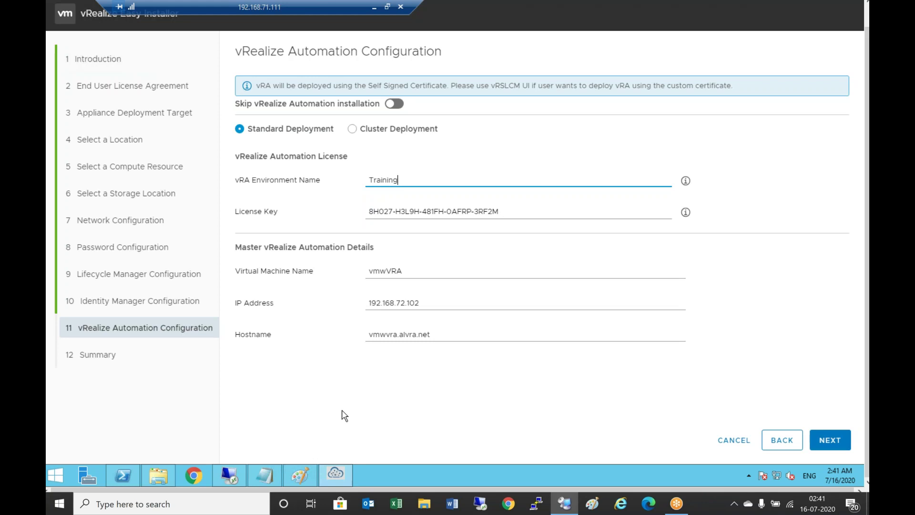
{"action": "left_click", "coordinate": [266, 475]}
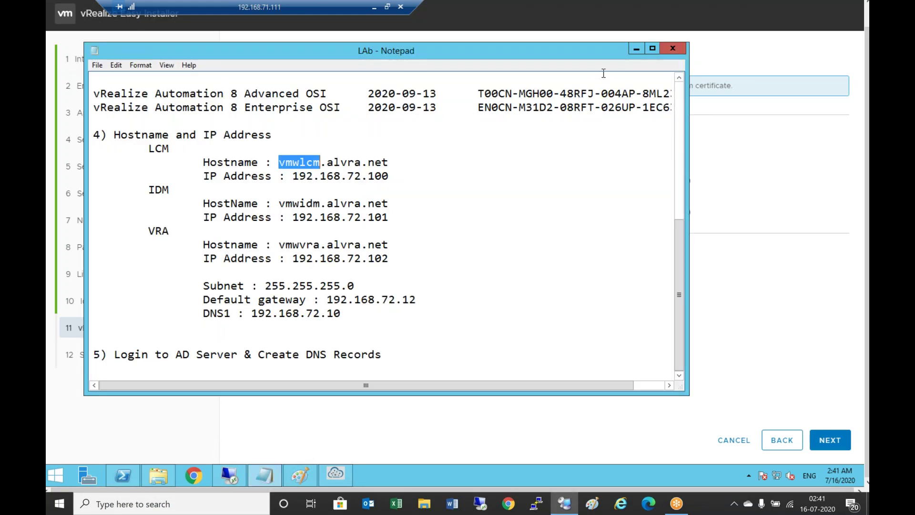
{"action": "left_click", "coordinate": [636, 50]}
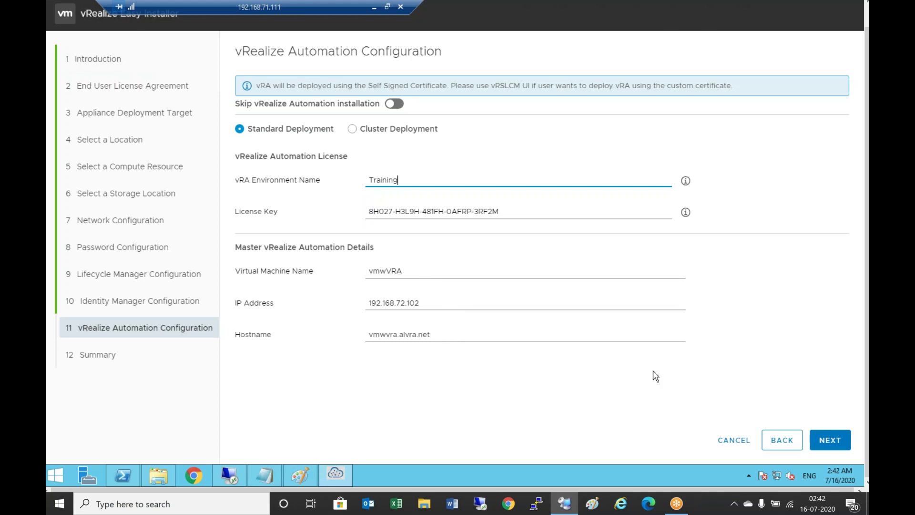
{"action": "left_click", "coordinate": [835, 439]}
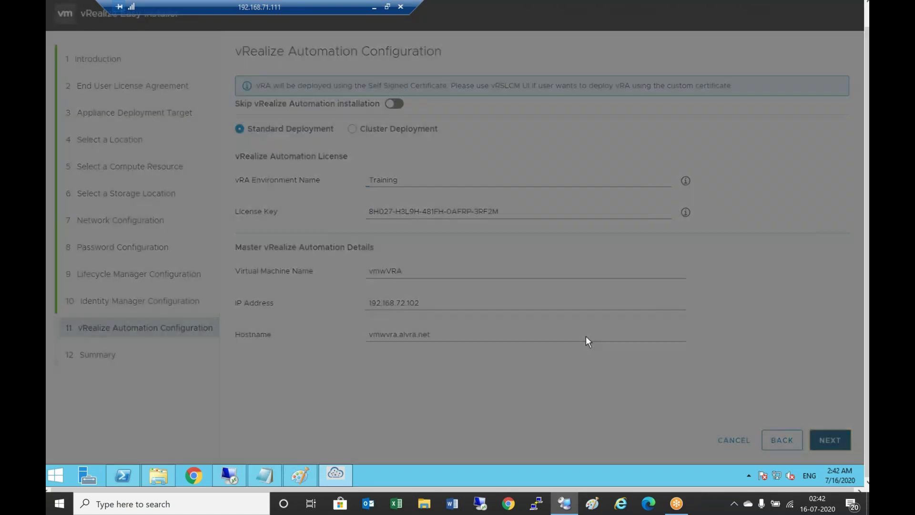
{"action": "scroll", "coordinate": [674, 376], "scroll_direction": "down", "scroll_amount": 10}
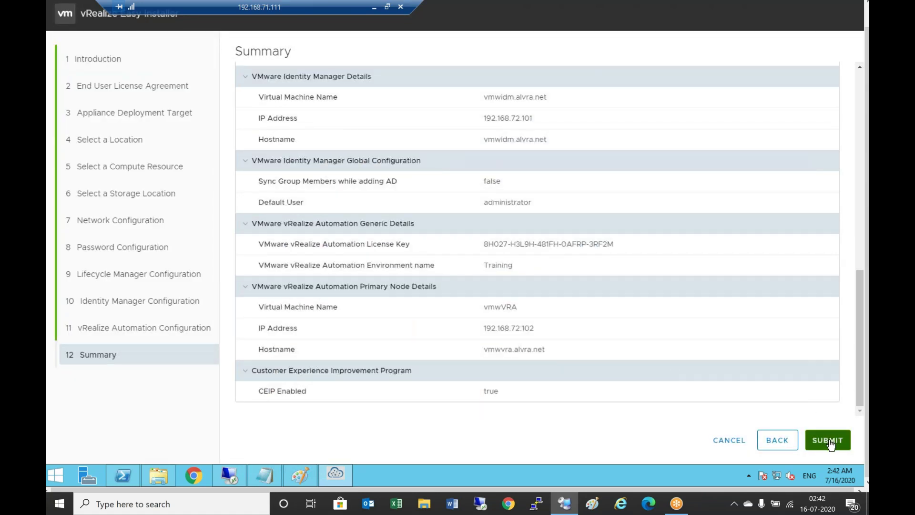
Step: Submit the deployment from the Summary page to begin installing vRSLCM, vIDM and vRA
{"action": "left_click", "coordinate": [829, 440]}
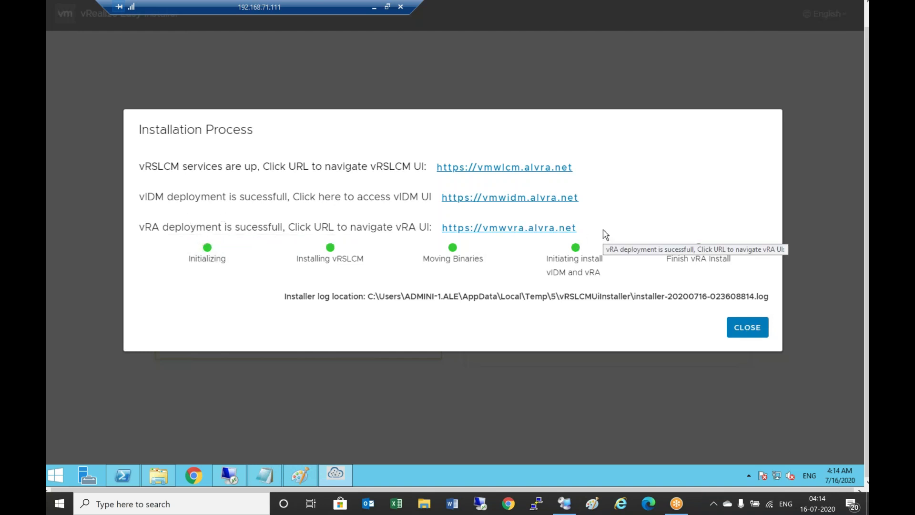
{"action": "left_click", "coordinate": [747, 328]}
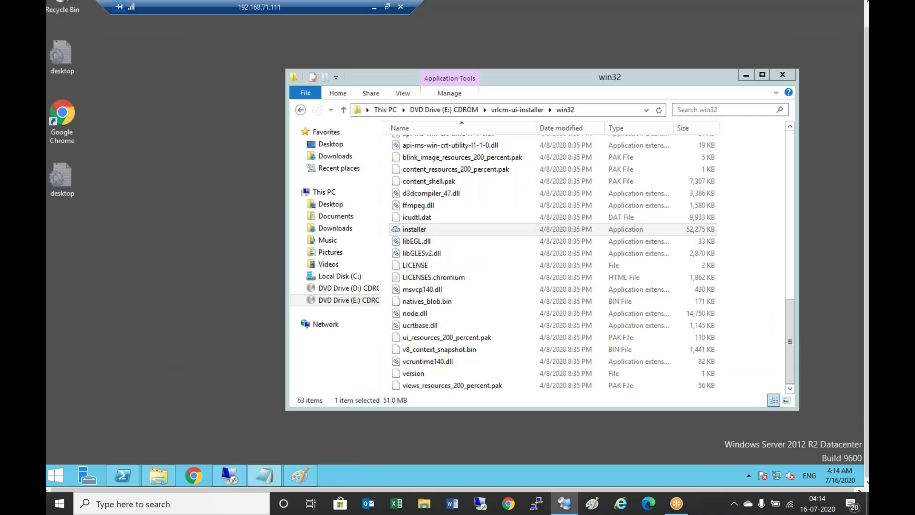
{"action": "left_click", "coordinate": [783, 75]}
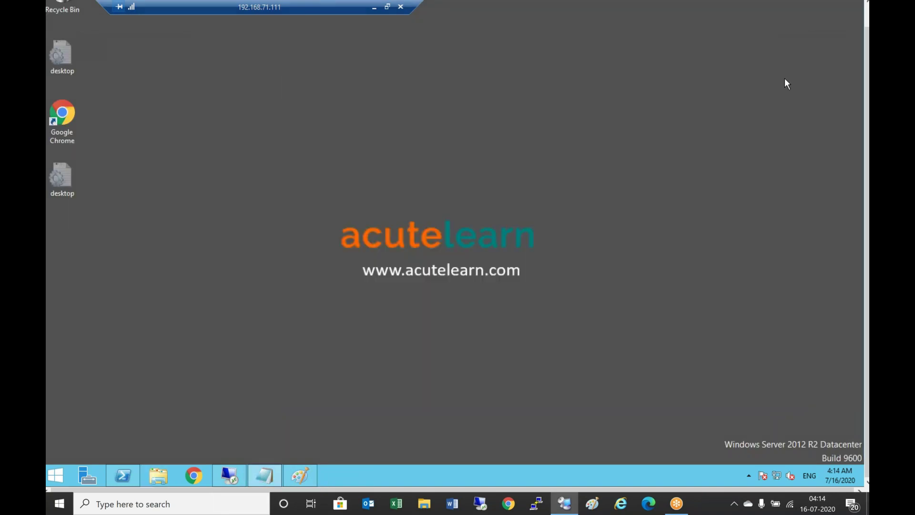
{"action": "double_click", "coordinate": [70, 127]}
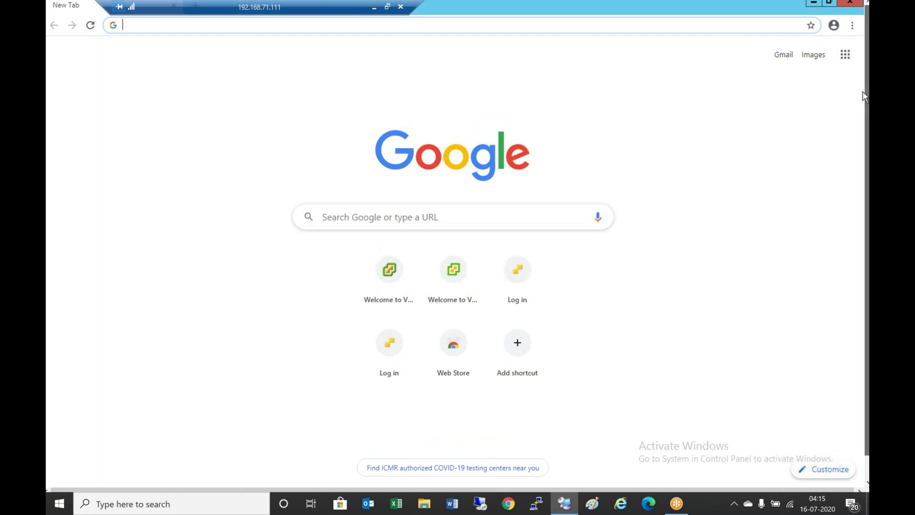
{"action": "left_click", "coordinate": [269, 30]}
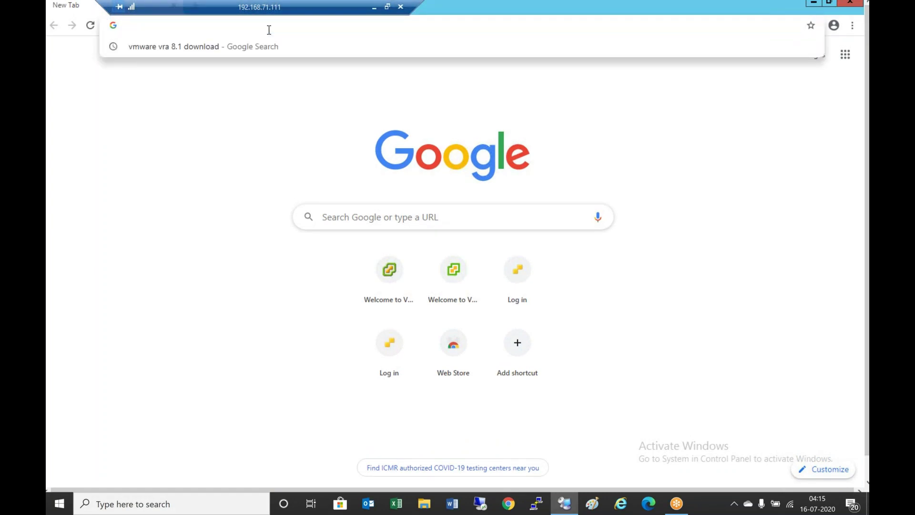
{"action": "type", "text": "https://alvravcenter.alvra.net"}
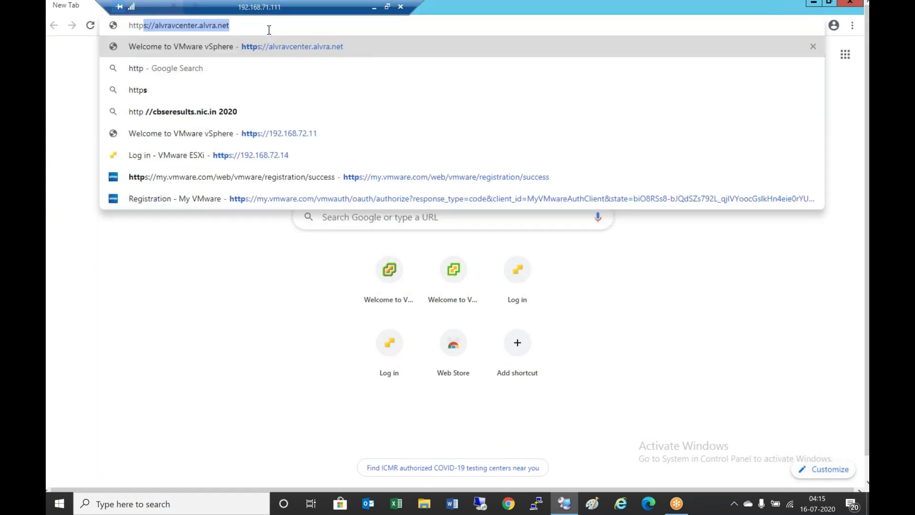
{"action": "key", "text": "Return"}
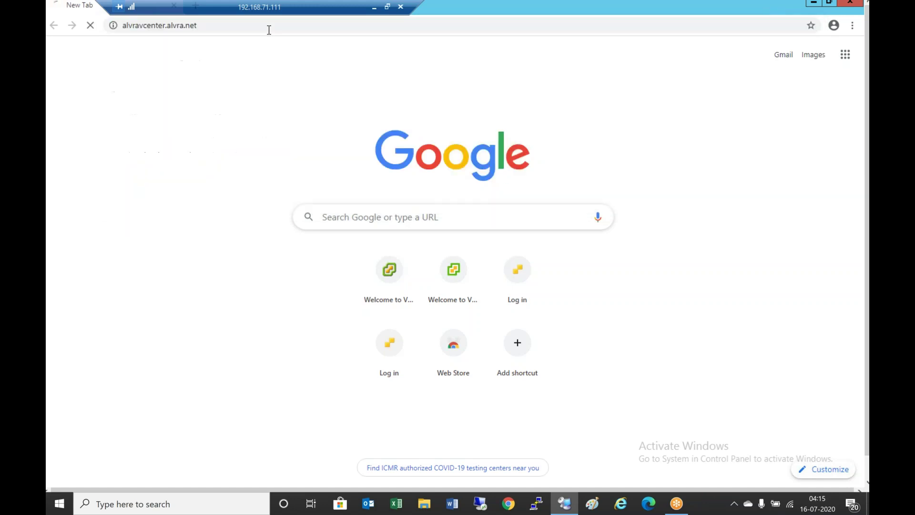
Step: Allow Flash for the vCenter site and reload the vSphere Web Client login page
{"action": "left_click", "coordinate": [125, 111]}
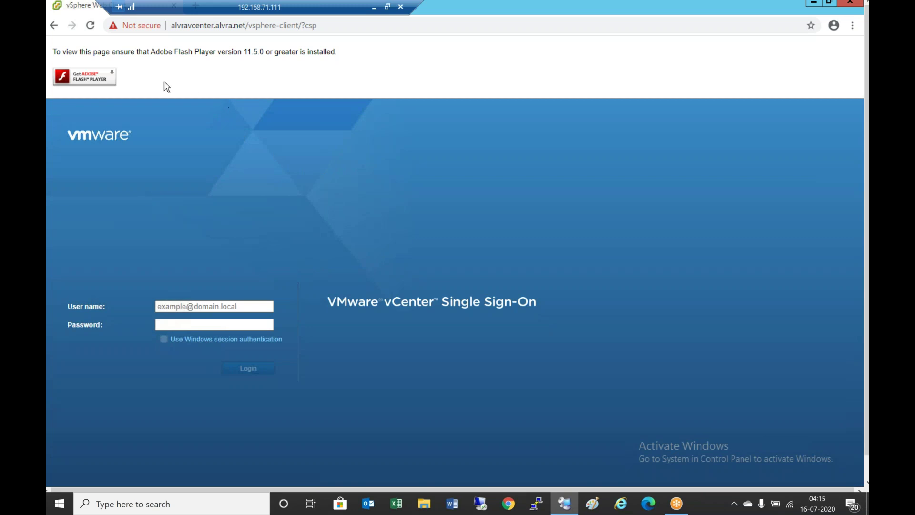
{"action": "left_click", "coordinate": [123, 24]}
{"action": "left_click", "coordinate": [224, 140]}
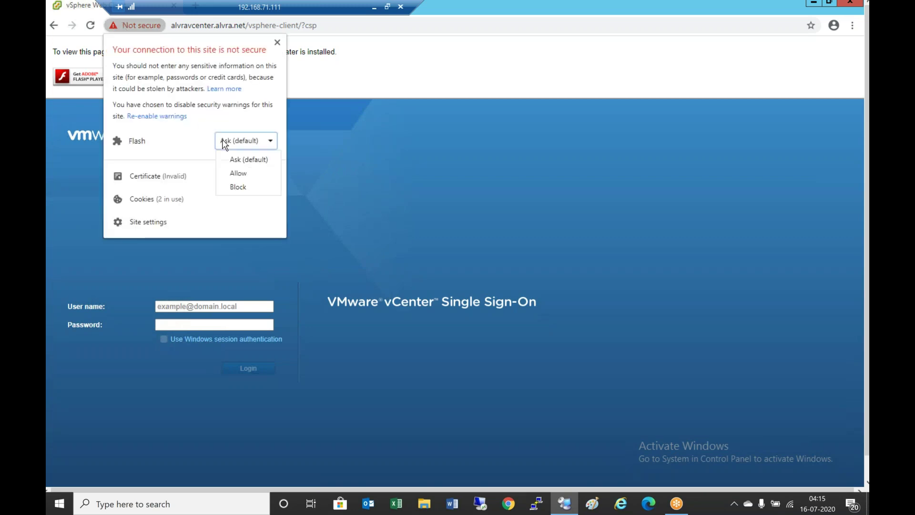
{"action": "left_click", "coordinate": [253, 174]}
{"action": "left_click", "coordinate": [302, 125]}
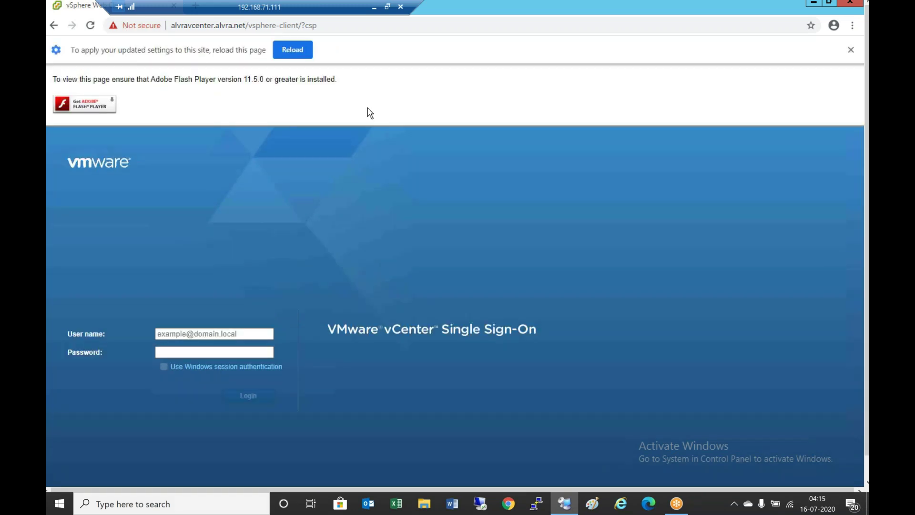
{"action": "left_click", "coordinate": [293, 50]}
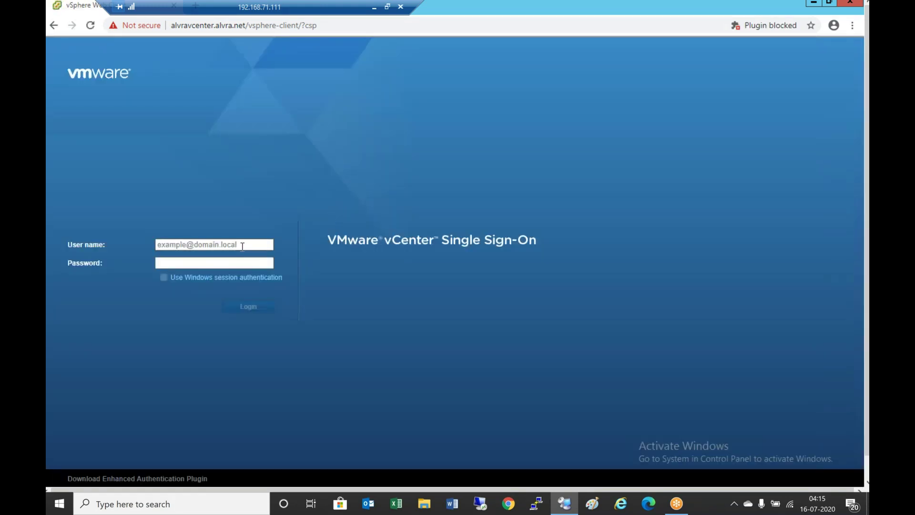
Step: Sign in to vCenter as administrator using the saved credentials
{"action": "left_click", "coordinate": [242, 247]}
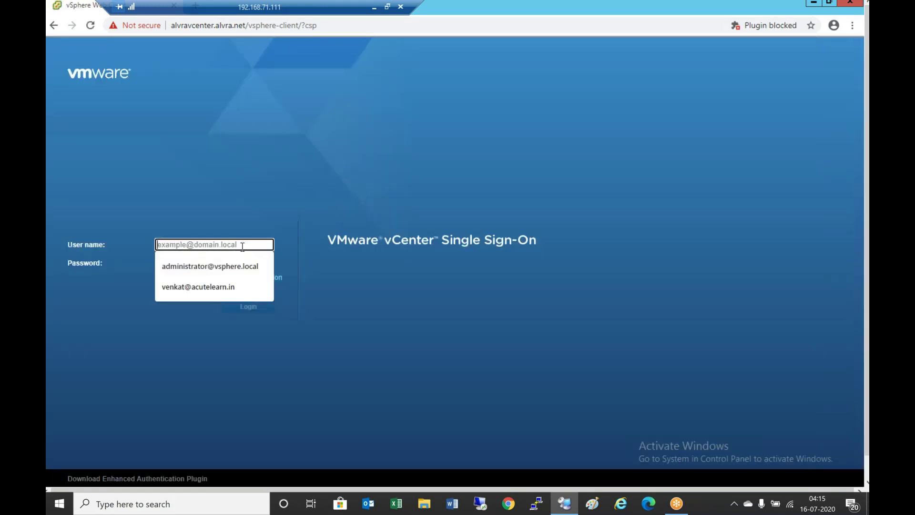
{"action": "left_click", "coordinate": [239, 264]}
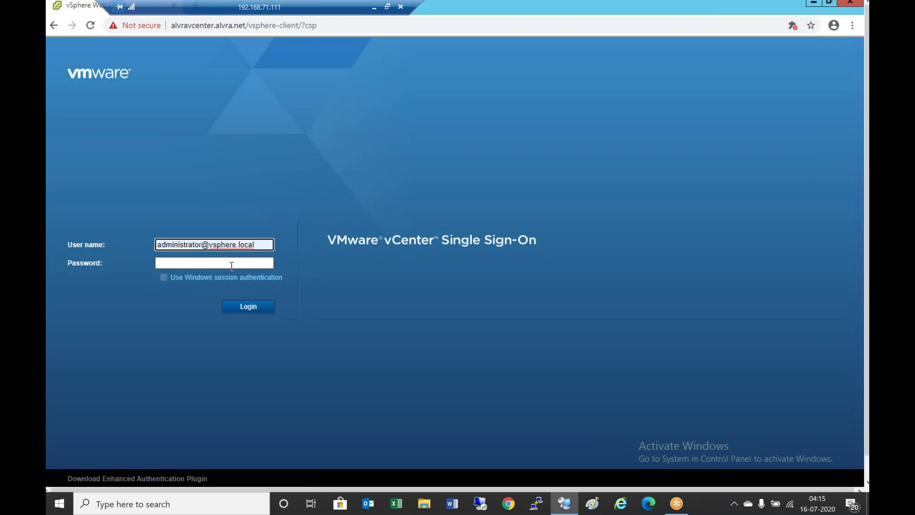
{"action": "left_click", "coordinate": [231, 264]}
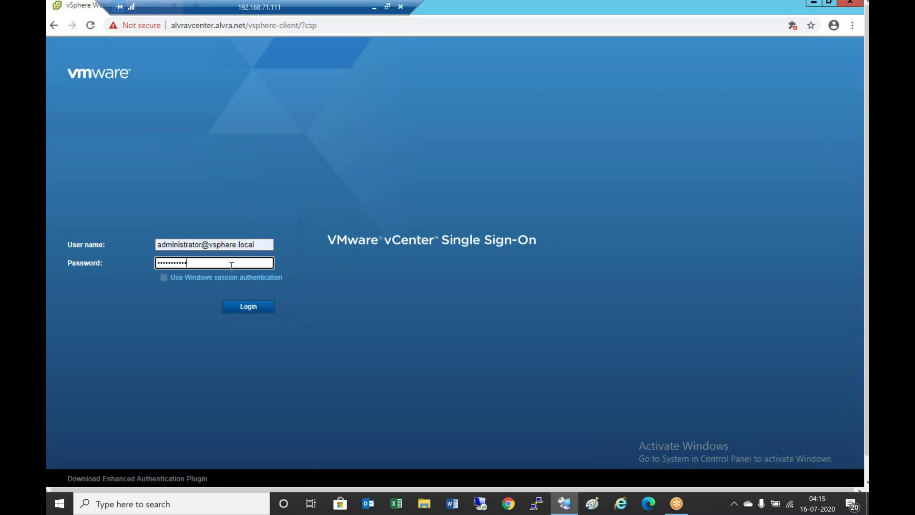
{"action": "left_click", "coordinate": [261, 311]}
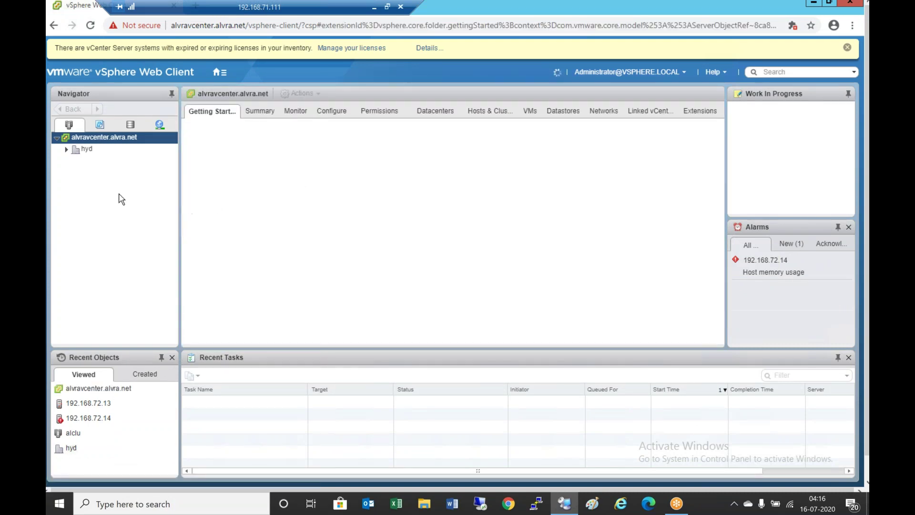
Step: Expand hyd and alclu to reveal vmwidm.alvra.net, vmwVRA and VRALCM, then restore the browser window
{"action": "left_click", "coordinate": [71, 152]}
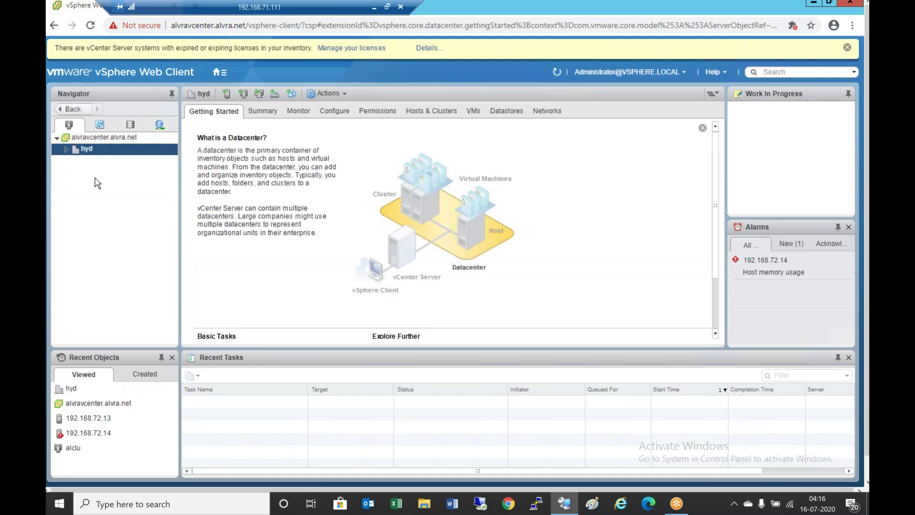
{"action": "left_click", "coordinate": [66, 149]}
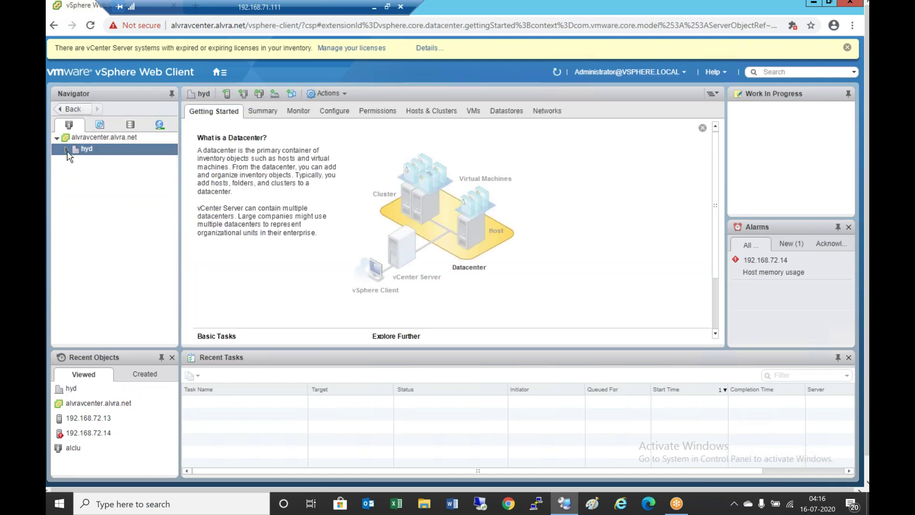
{"action": "left_click", "coordinate": [76, 162]}
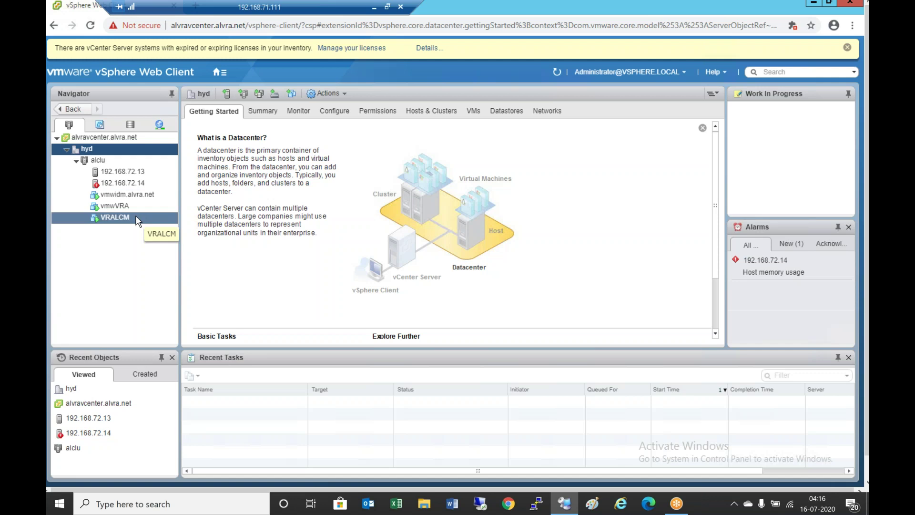
{"action": "double_click", "coordinate": [480, 7]}
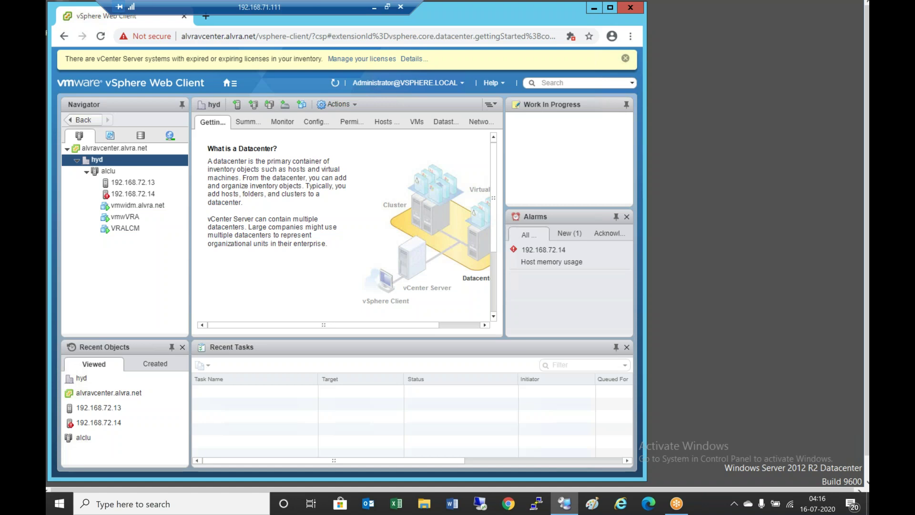
{"action": "left_click", "coordinate": [206, 18]}
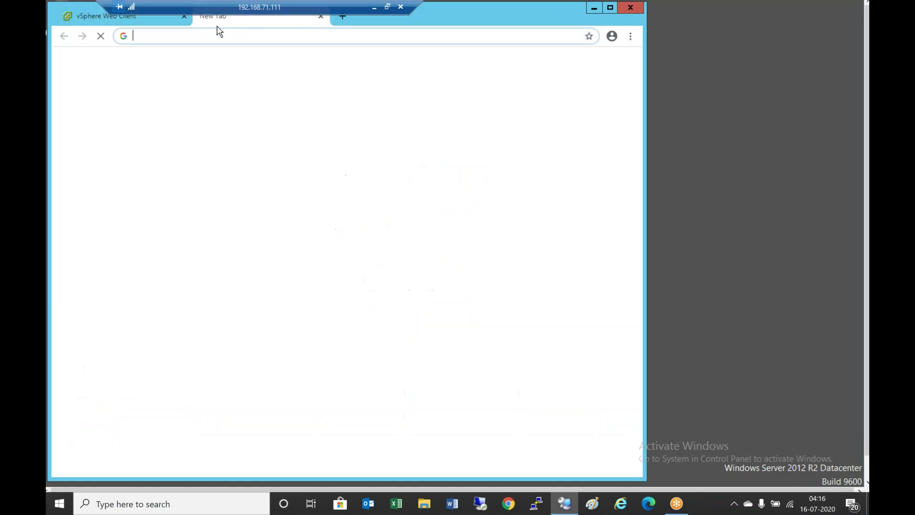
{"action": "left_click", "coordinate": [266, 38]}
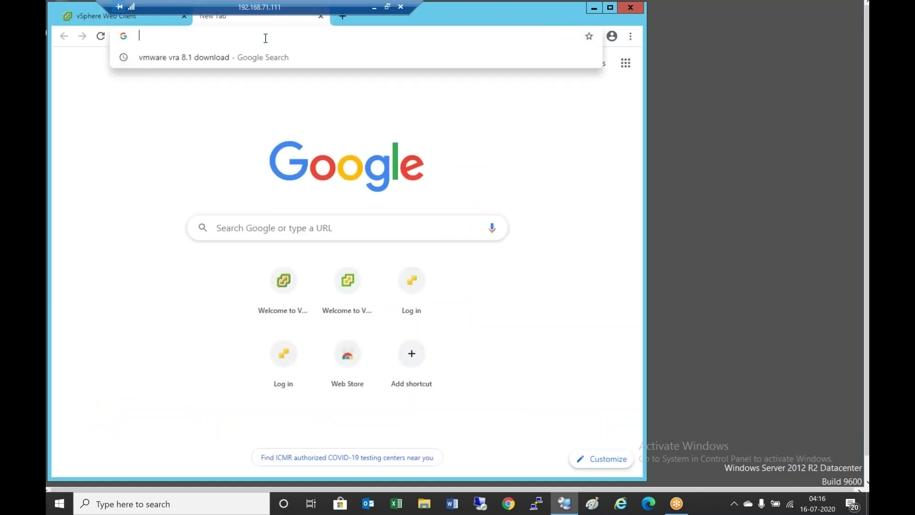
{"action": "type", "text": "https:"}
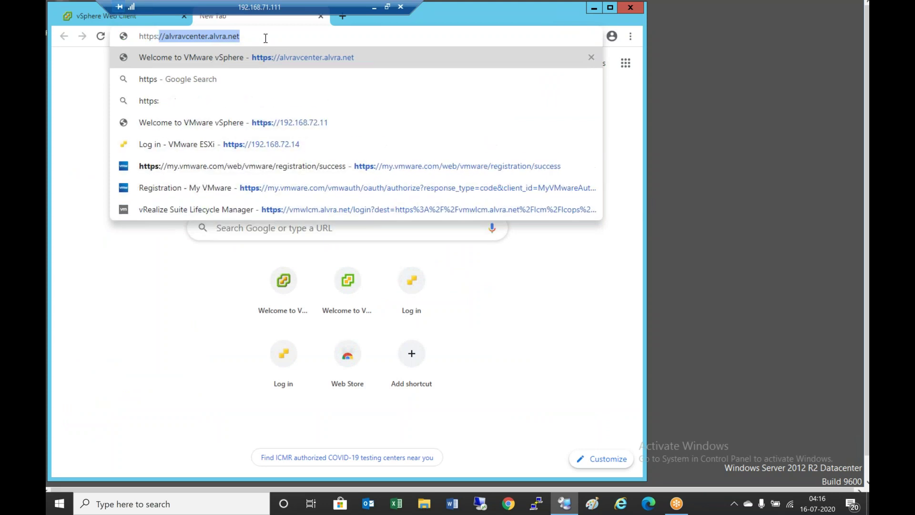
{"action": "type", "text": "//vmw"}
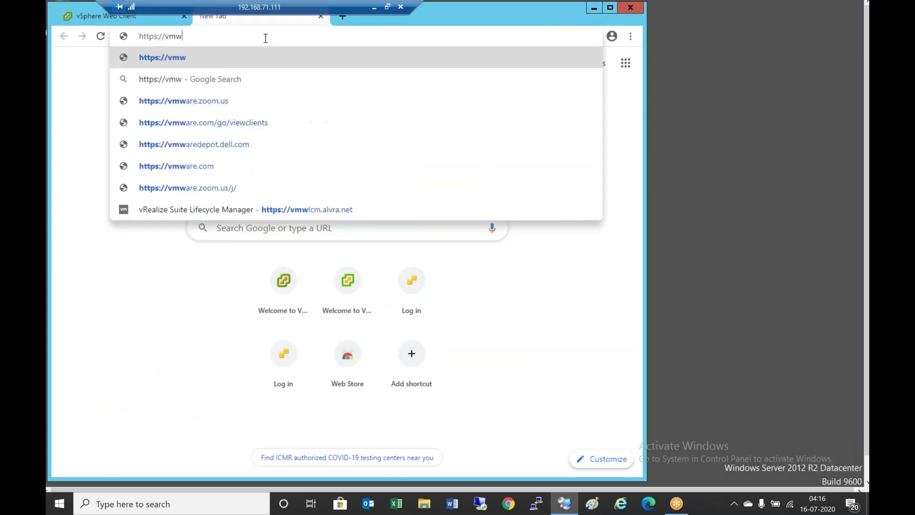
{"action": "type", "text": "lcm.alvra.net"}
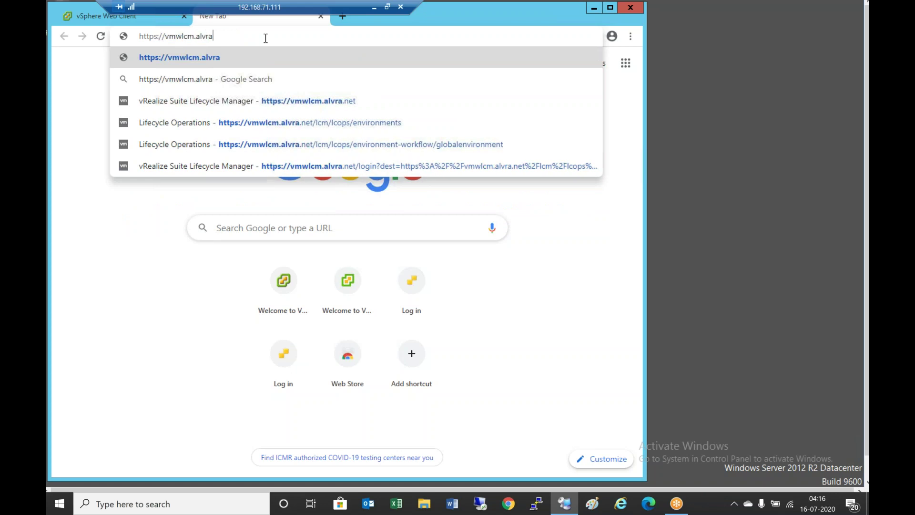
{"action": "key", "text": "Return"}
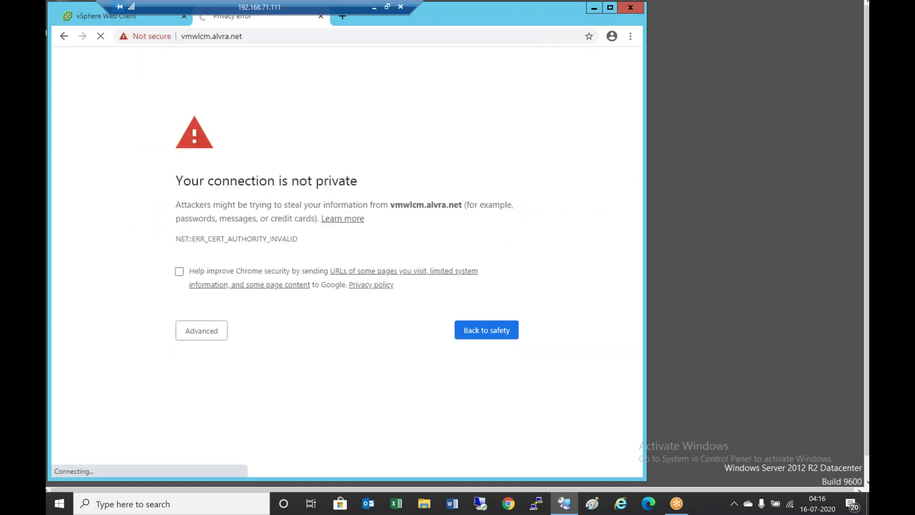
{"action": "left_click", "coordinate": [200, 334]}
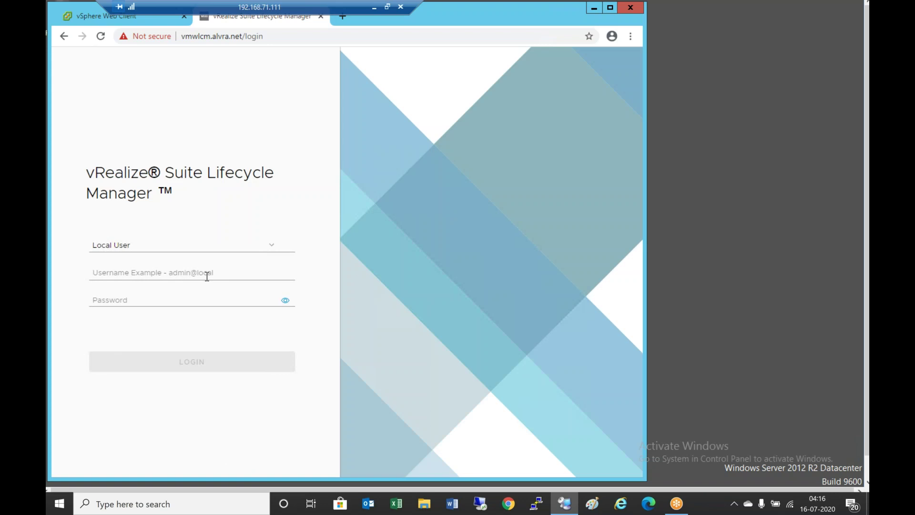
Step: Log in to Lifecycle Manager as admin@local with the account password
{"action": "left_click", "coordinate": [207, 275]}
{"action": "type", "text": "admin@"}
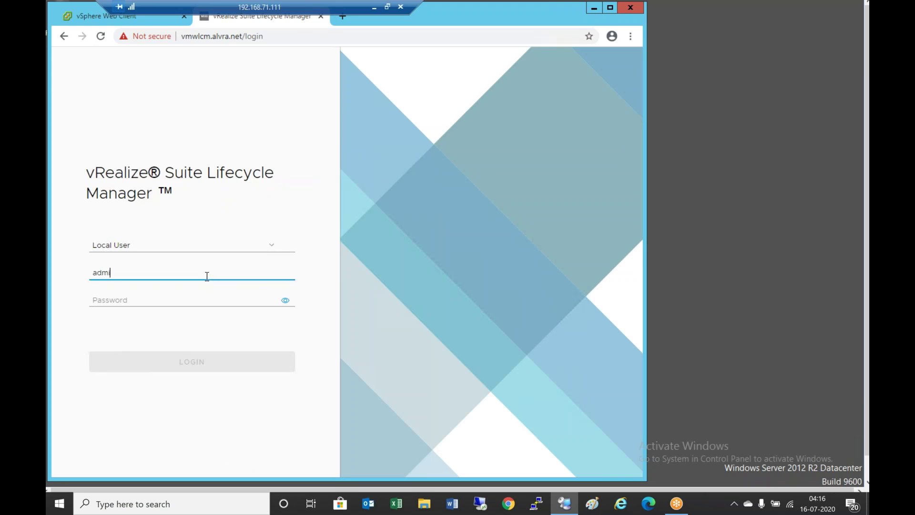
{"action": "type", "text": "local"}
{"action": "key", "text": "Tab"}
{"action": "type", "text": "•••••••"}
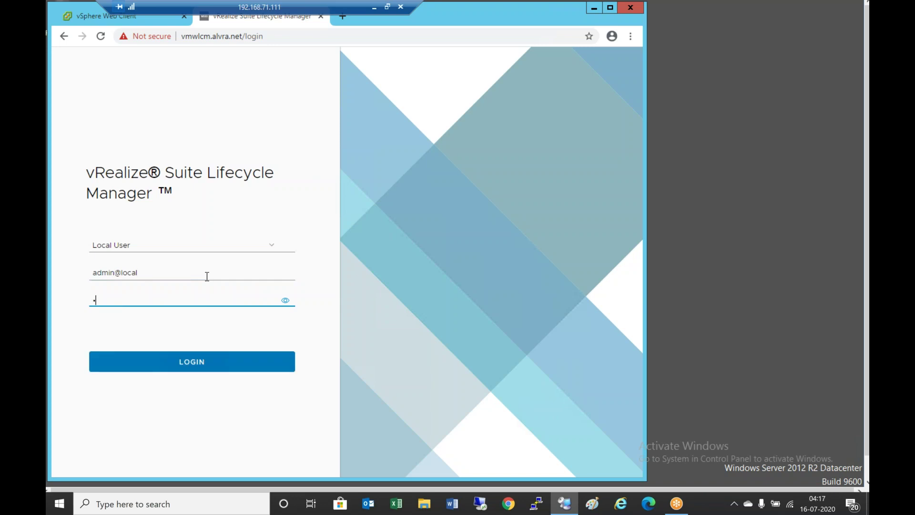
{"action": "type", "text": "•••••"}
{"action": "left_click", "coordinate": [200, 361]}
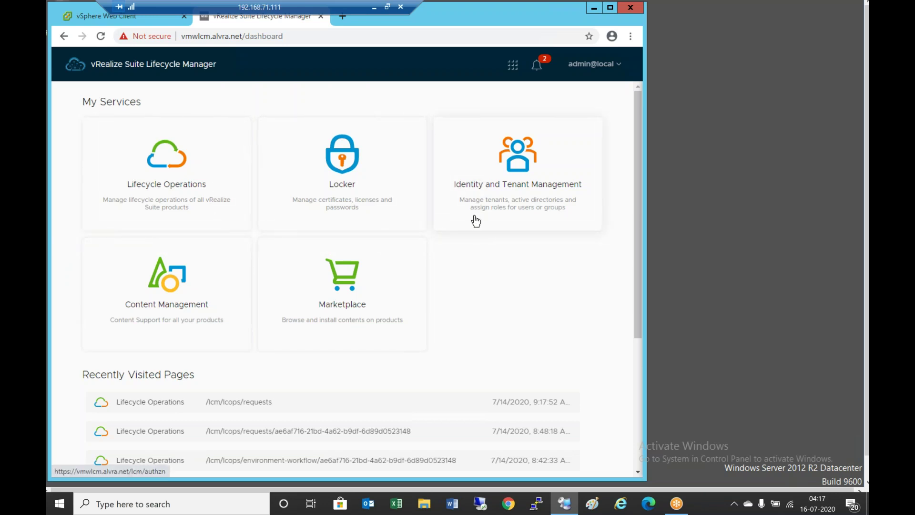
{"action": "left_click", "coordinate": [342, 18]}
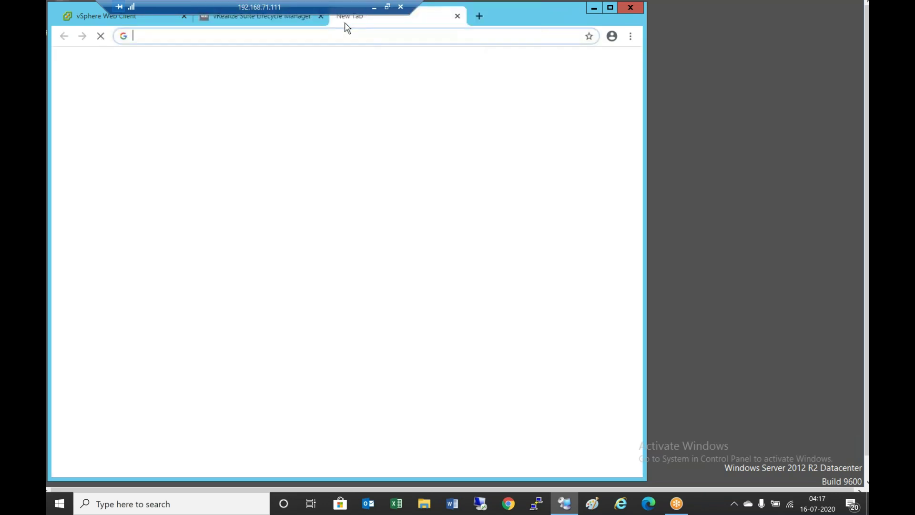
{"action": "left_click", "coordinate": [364, 36]}
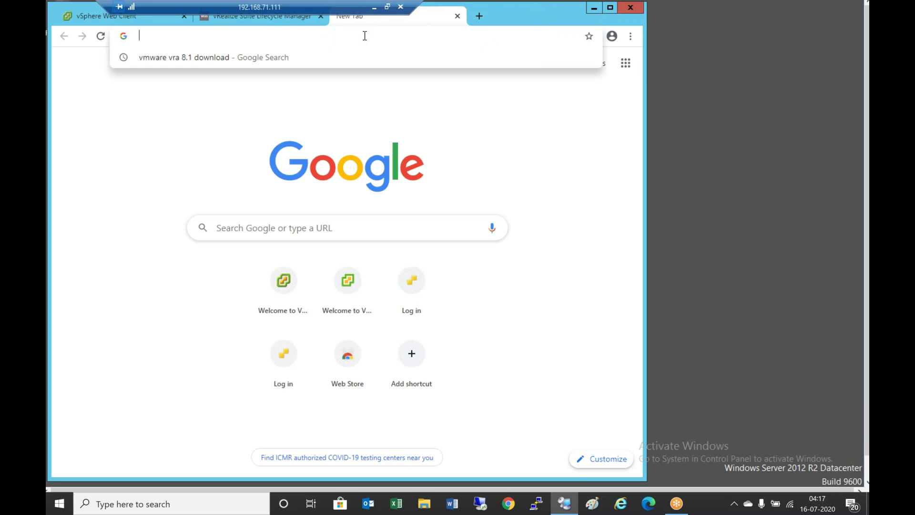
{"action": "type", "text": "https"}
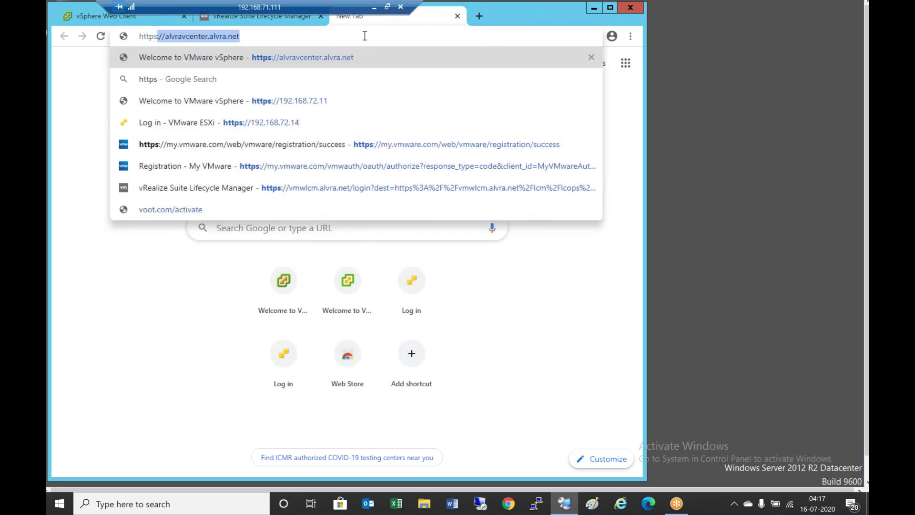
{"action": "type", "text": "://alvr"}
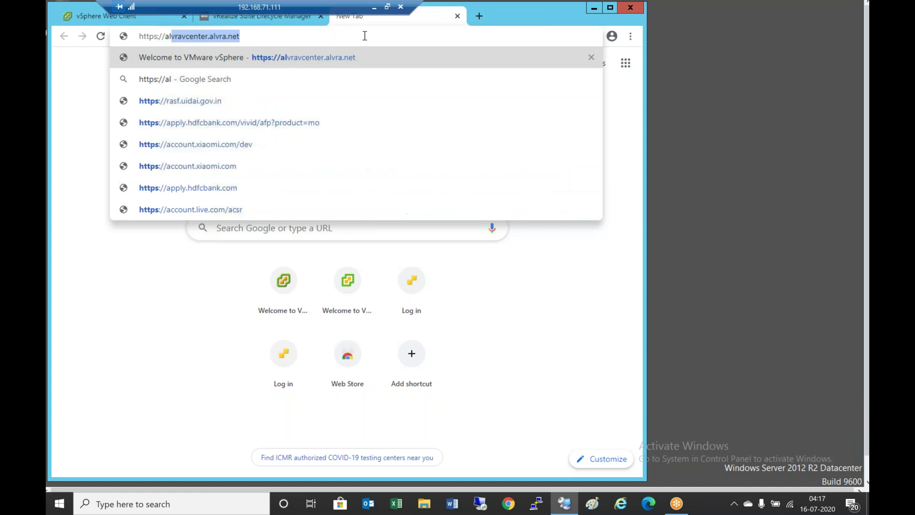
{"action": "key", "text": "BackSpace"}
{"action": "key", "text": "BackSpace"}
{"action": "key", "text": "BackSpace"}
{"action": "key", "text": "BackSpace"}
{"action": "key", "text": "BackSpace"}
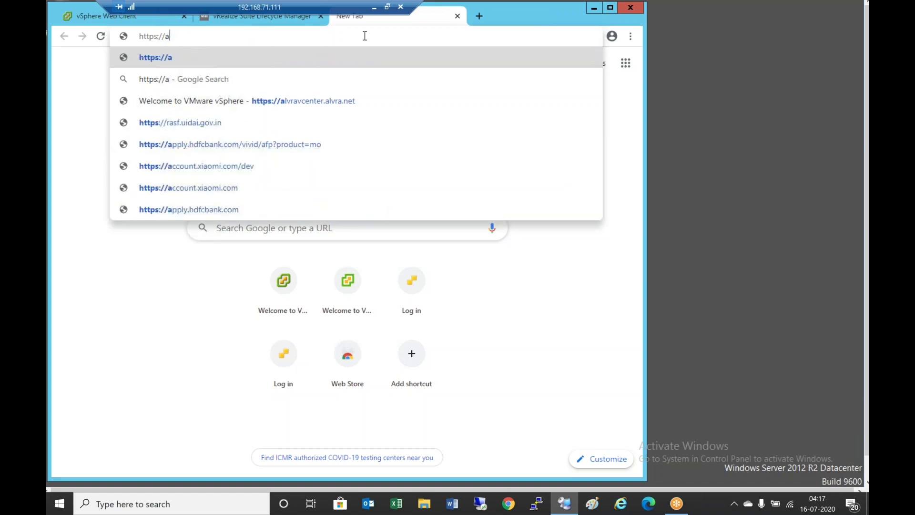
{"action": "type", "text": "vmwvra.a"}
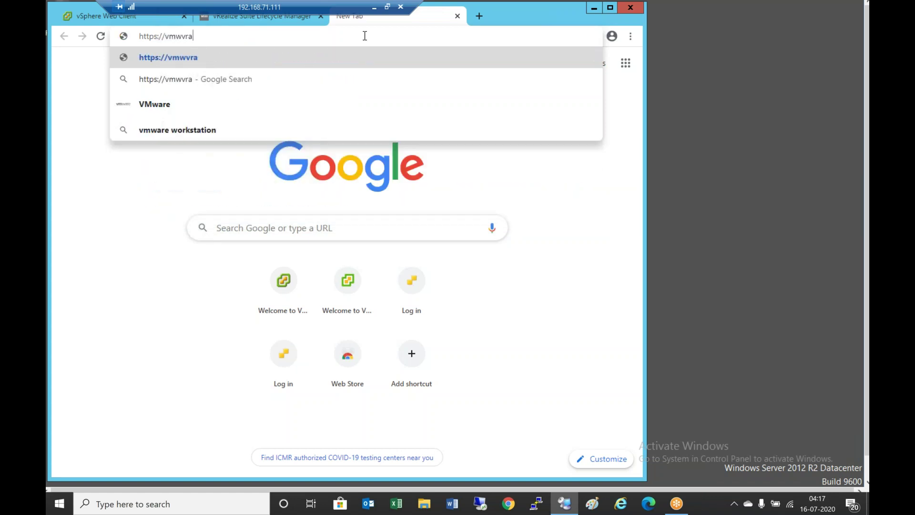
{"action": "type", "text": "lvra.net"}
{"action": "key", "text": "Return"}
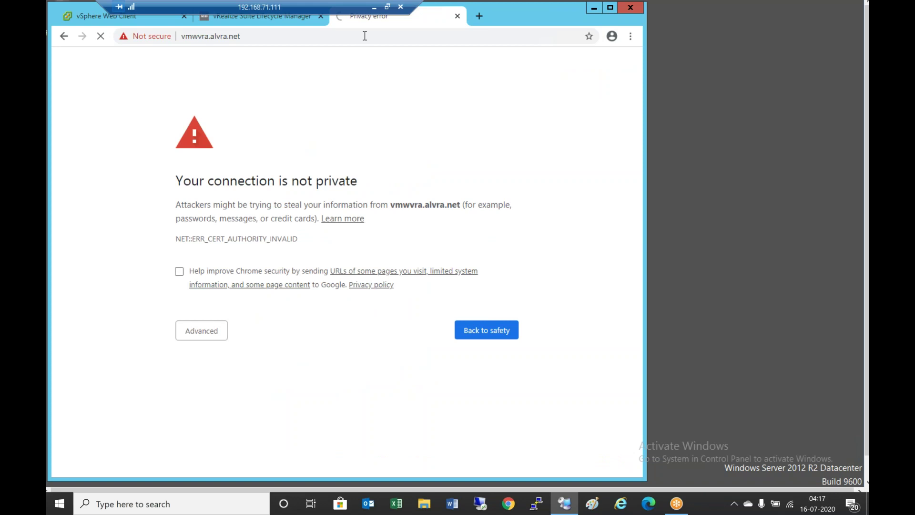
{"action": "left_click", "coordinate": [208, 334]}
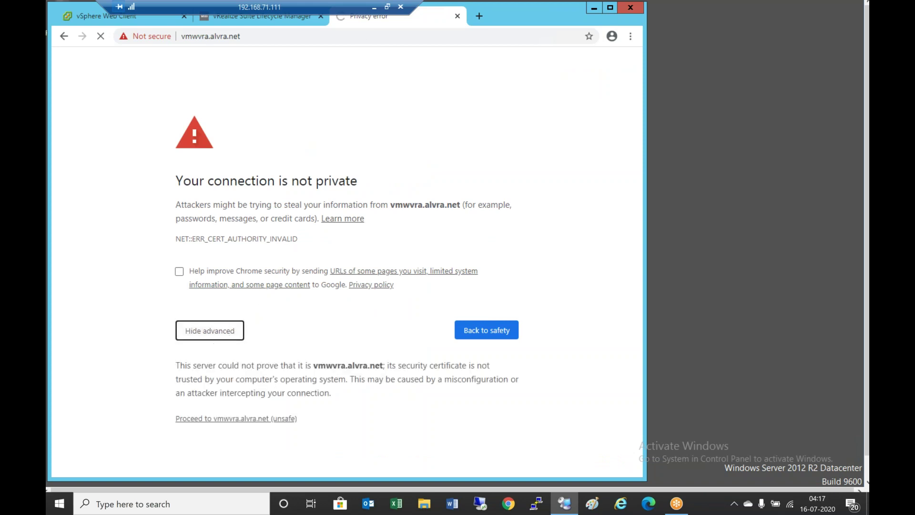
{"action": "left_click", "coordinate": [256, 420]}
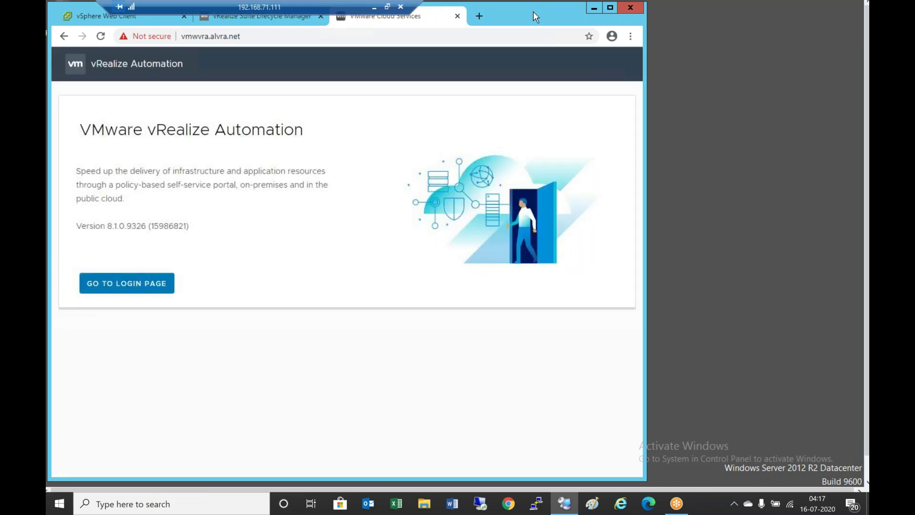
{"action": "double_click", "coordinate": [534, 16]}
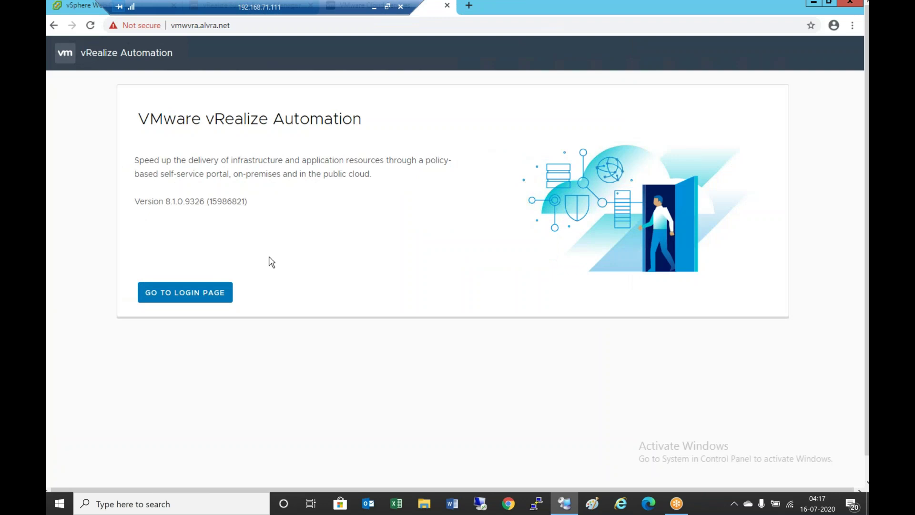
Step: Go to the vRA login and accept the vmwidm certificate to reach Identity Manager sign-in
{"action": "left_click", "coordinate": [207, 298]}
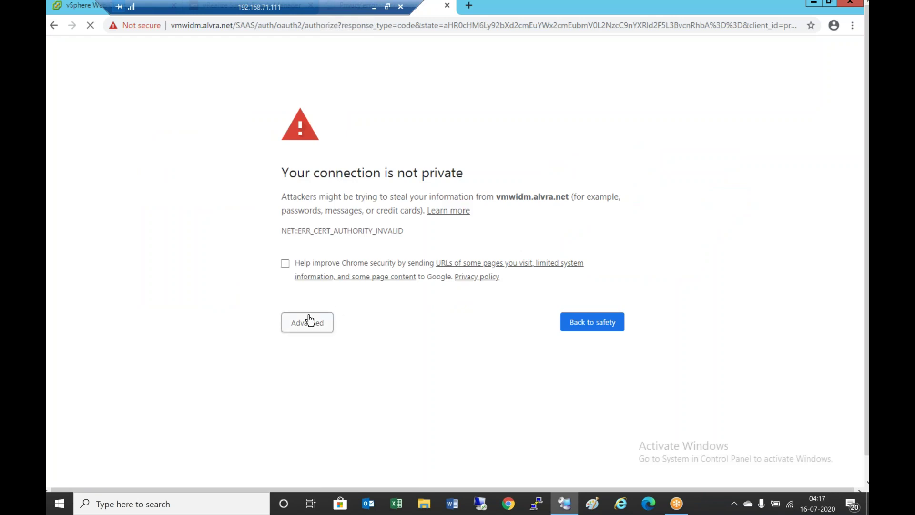
{"action": "left_click", "coordinate": [309, 320]}
{"action": "left_click", "coordinate": [360, 411]}
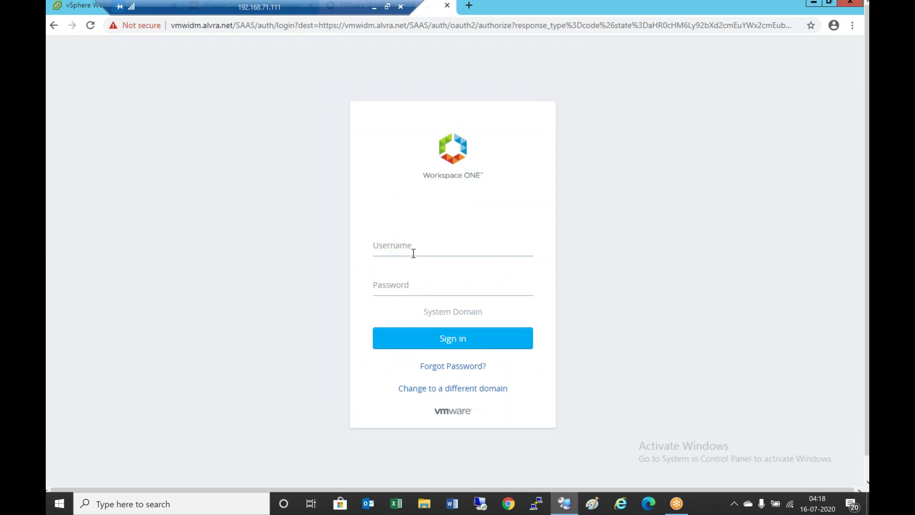
Step: Sign in as administrator with the account password
{"action": "left_click", "coordinate": [414, 252]}
{"action": "type", "text": "administrator"}
{"action": "key", "text": "Tab"}
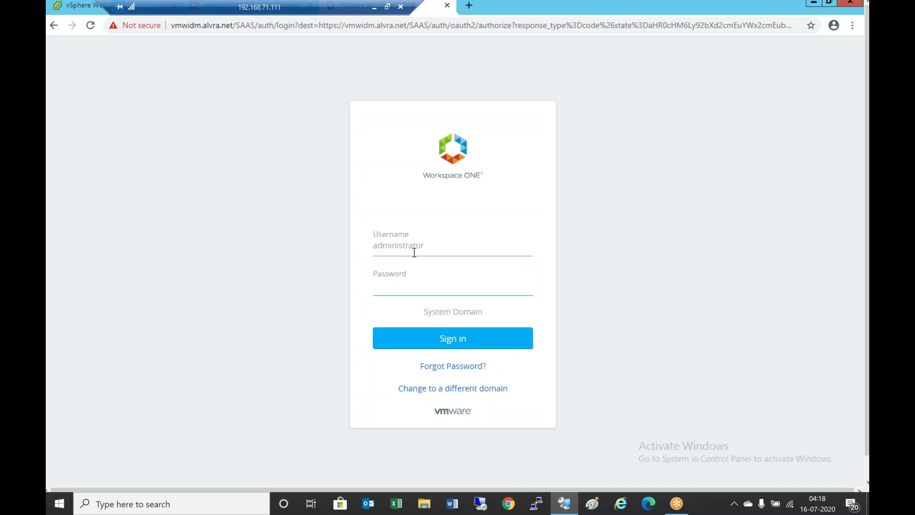
{"action": "key", "text": "Return"}
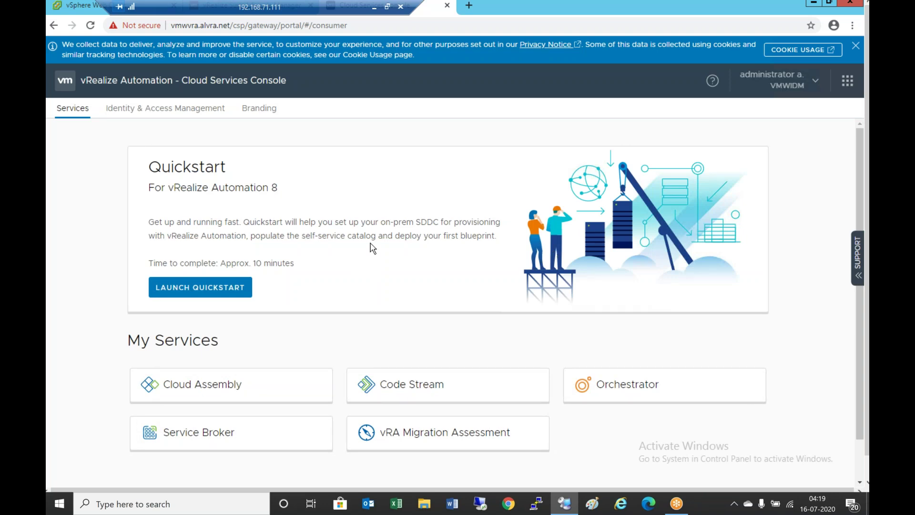
{"action": "scroll", "coordinate": [373, 248], "scroll_direction": "down", "scroll_amount": 1}
{"action": "scroll", "coordinate": [373, 248], "scroll_direction": "up", "scroll_amount": 1}
{"action": "left_click", "coordinate": [173, 108]}
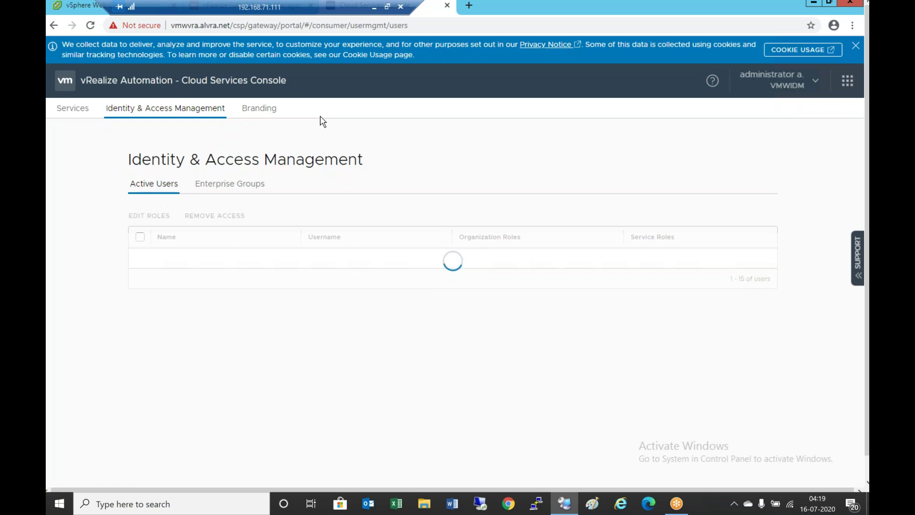
{"action": "left_click", "coordinate": [266, 111]}
{"action": "left_click", "coordinate": [82, 113]}
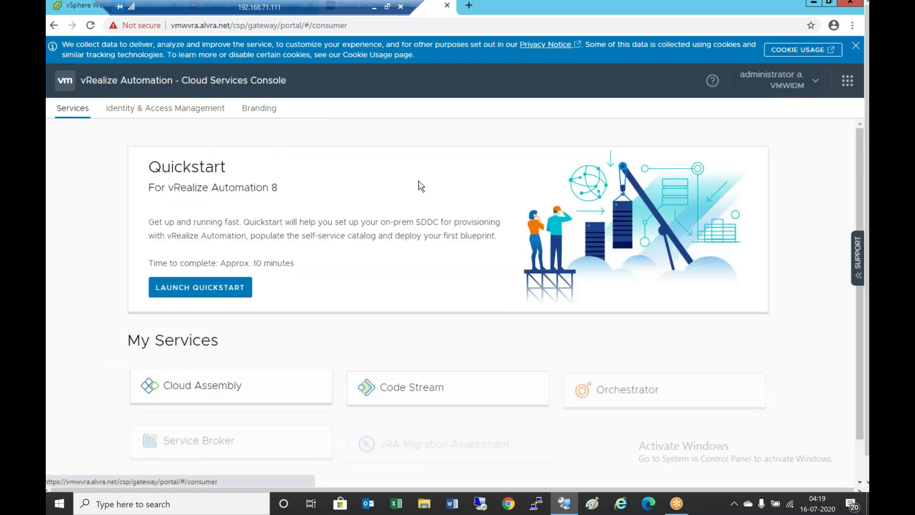